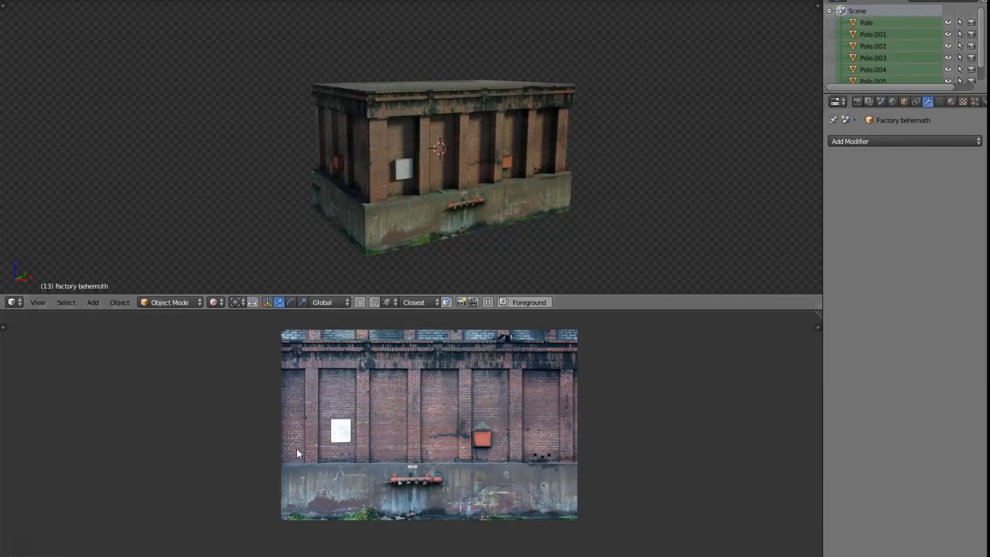
Step: Examine the brick factory wall photo up close in an enlarged image view
key(ctrl+alt+space)
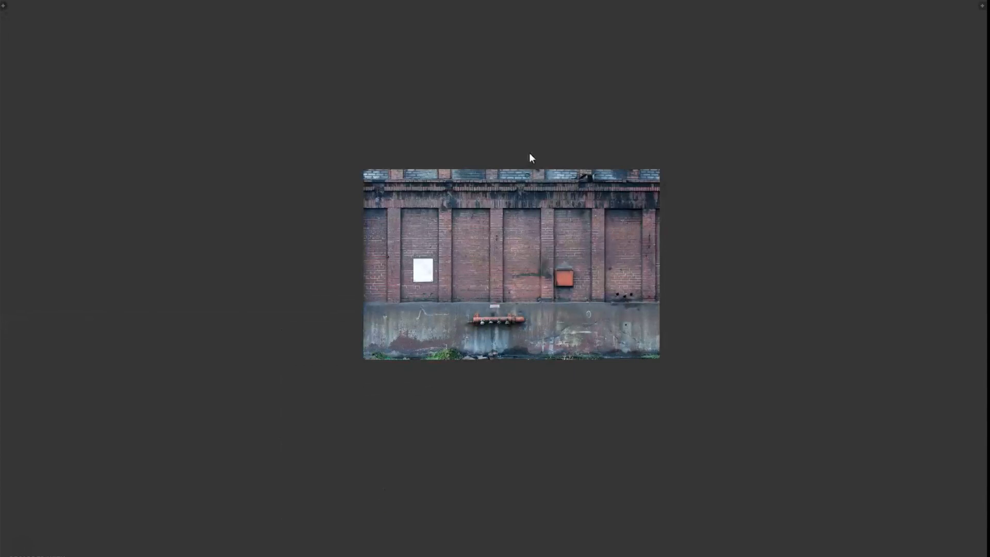
scroll(529, 152, up, 5)
middle_drag(486, 187, 463, 207)
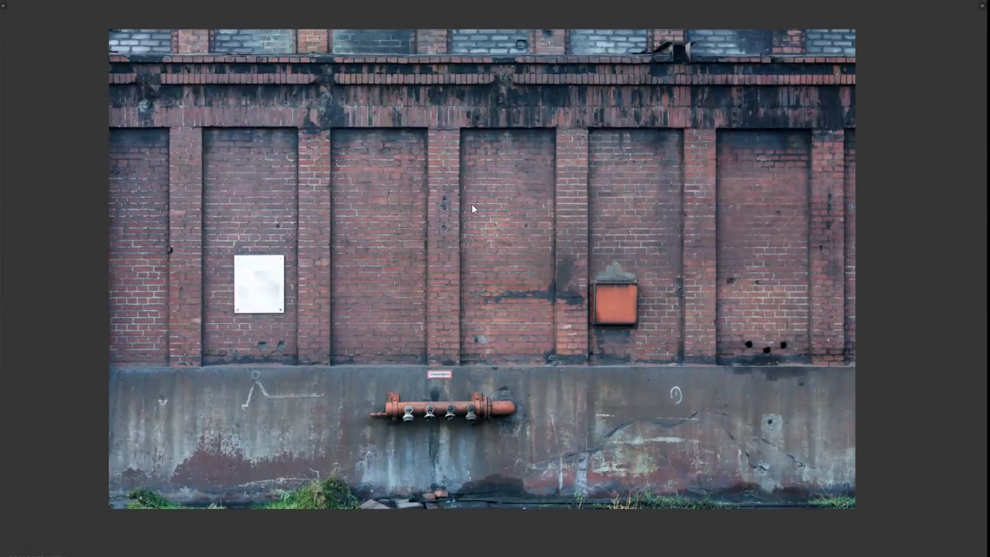
key(ctrl+alt+space)
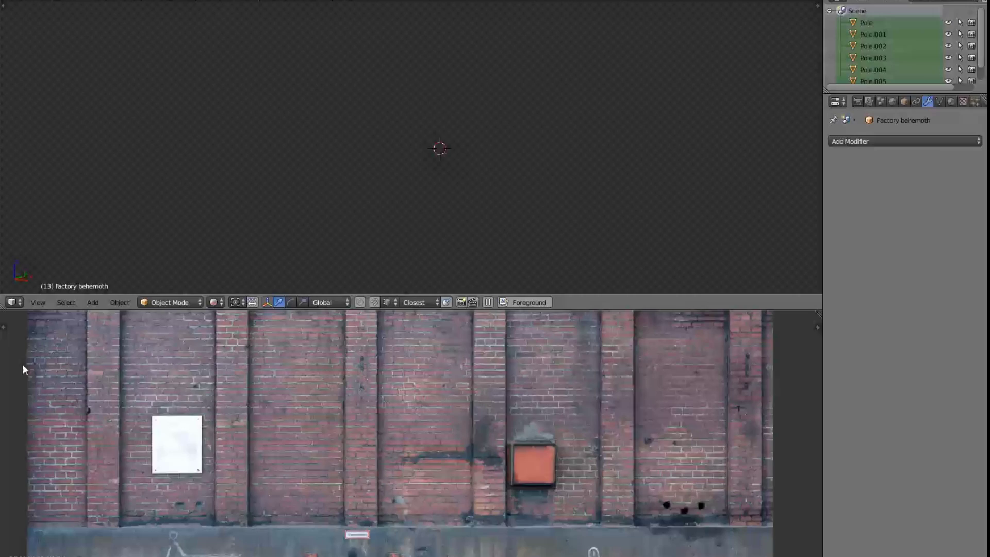
Step: Examine the textured Factory behemoth building from several angles, including its wireframe and its front side
key(ctrl+alt+space)
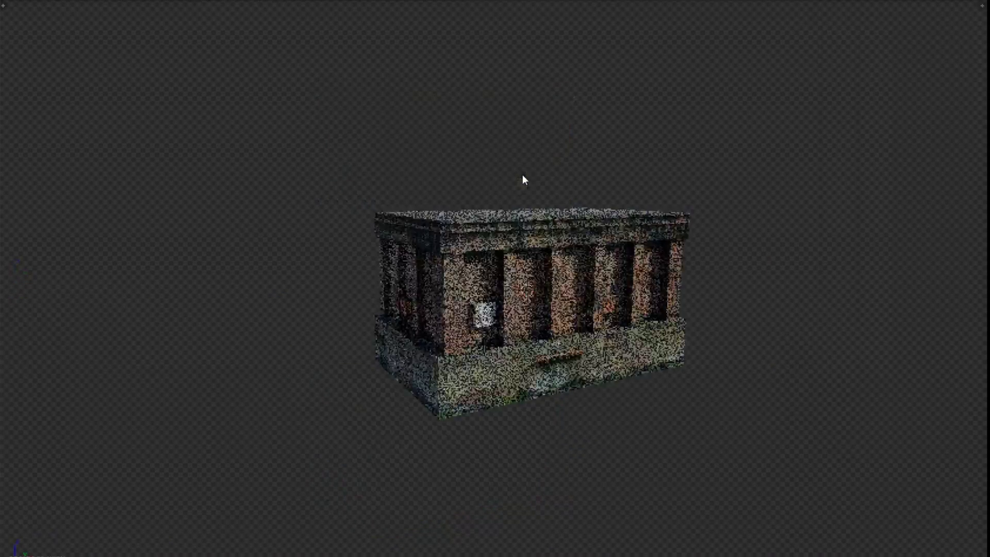
scroll(522, 174, up, 3)
middle_drag(514, 205, 561, 176)
middle_drag(360, 170, 522, 362)
scroll(538, 337, down, 3)
key(z)
key(z)
mouse_move(455, 349)
middle_down()
mouse_move(372, 298)
mouse_move(430, 259)
mouse_move(433, 309)
middle_up()
key(KP_1)
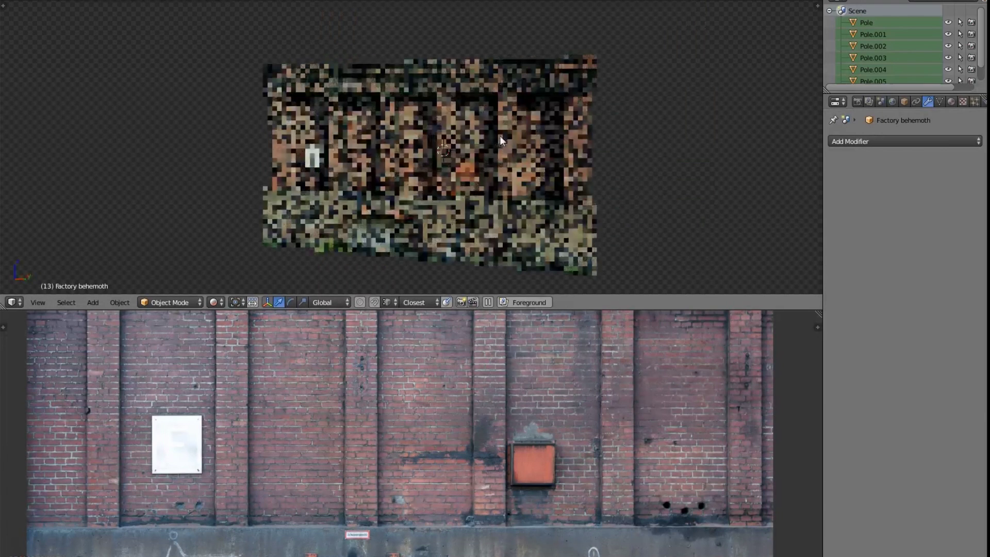
middle_drag(500, 135, 389, 230)
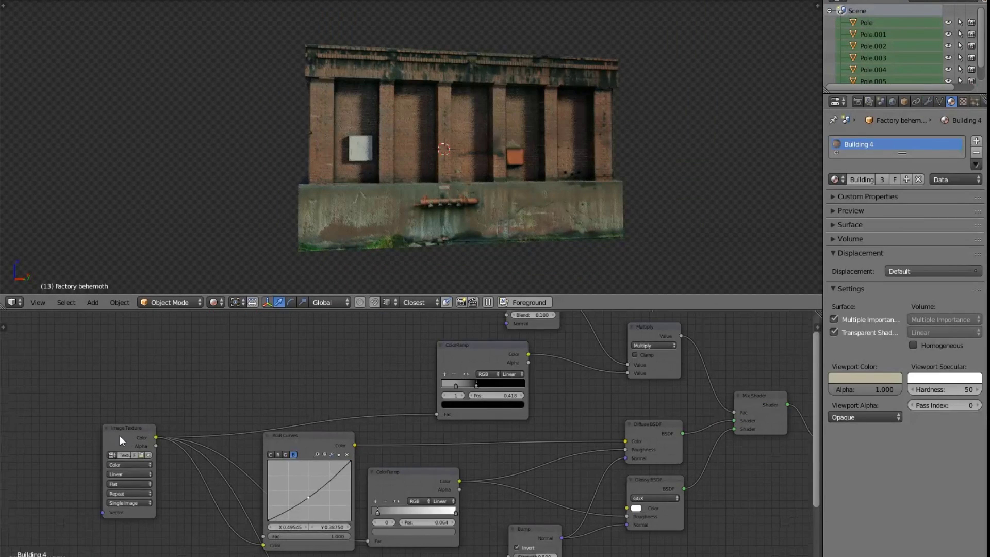
Step: Preview the Image Texture and Diffuse BSDF nodes of the Building 4 material on the building
ctrl+shift+click(120, 435)
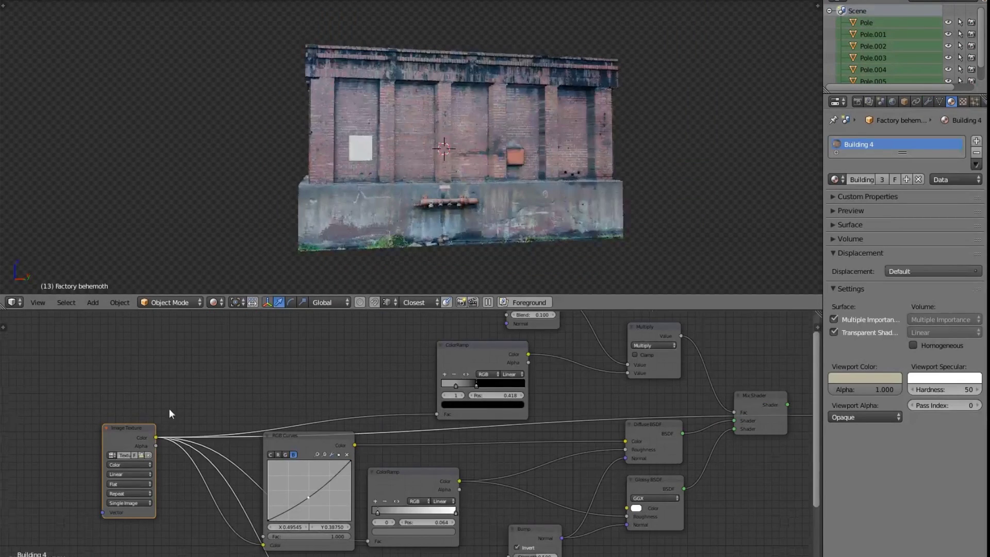
middle_drag(141, 418, 85, 418)
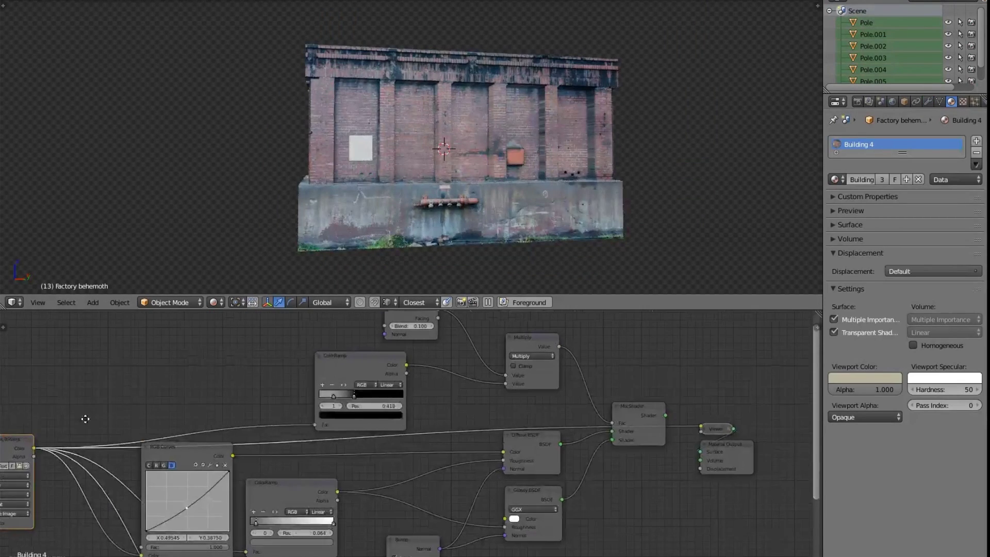
ctrl+shift+click(528, 437)
scroll(256, 366, down, 2)
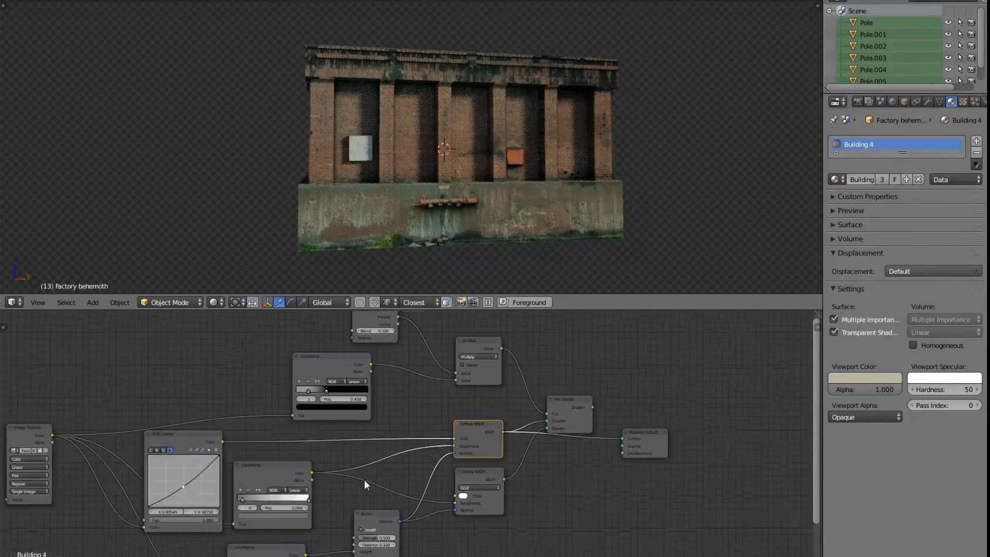
middle_drag(379, 312, 394, 330)
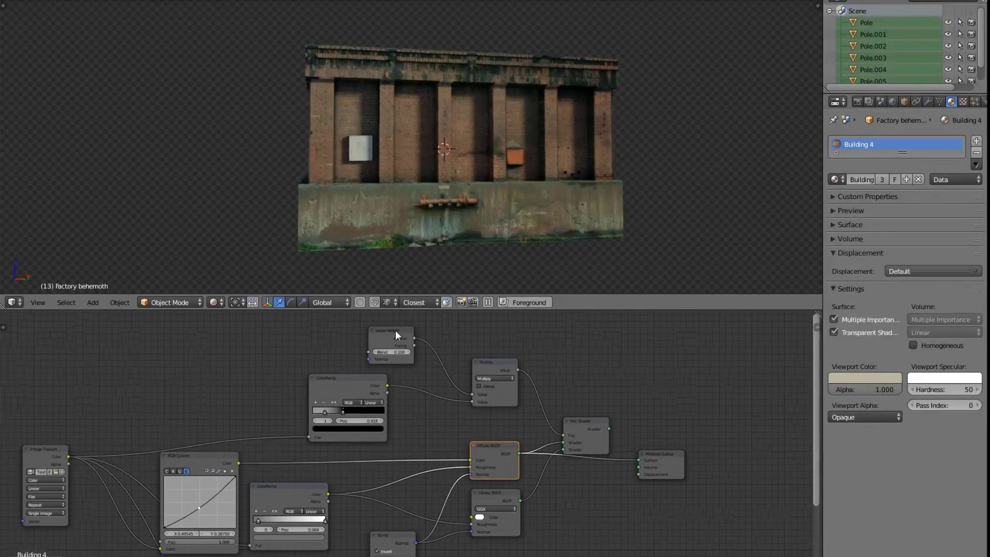
Step: Preview the roughness ColorRamp, the bump ColorRamp and the Bump node, and route the Mix Shader back to the output
ctrl+shift+click(289, 404)
middle_drag(367, 163, 413, 199)
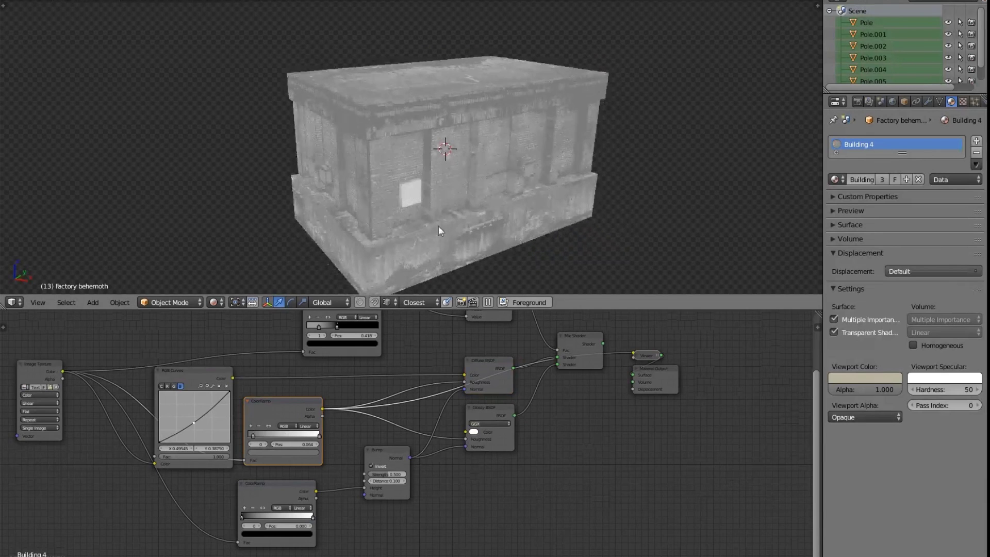
ctrl+shift+click(280, 498)
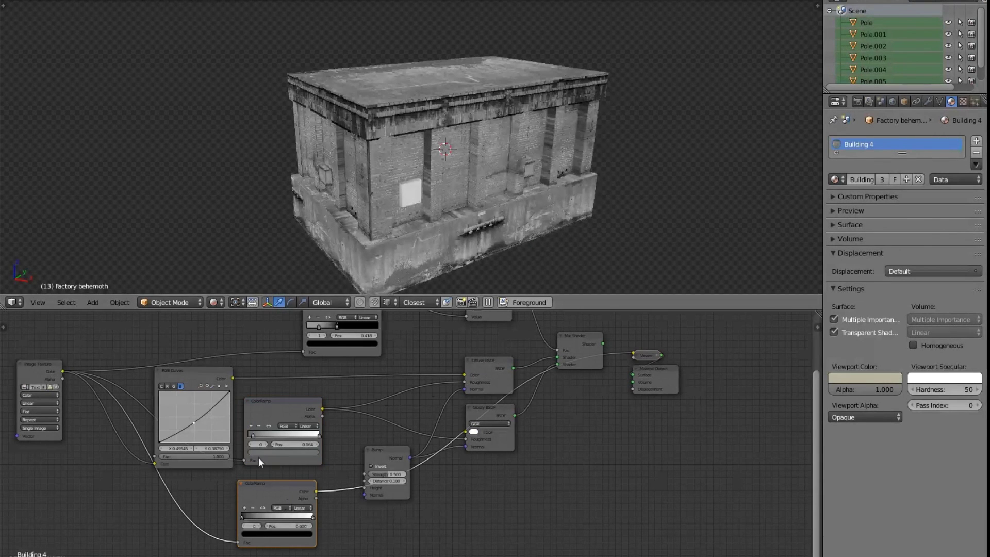
ctrl+shift+click(388, 450)
ctrl+shift+click(580, 350)
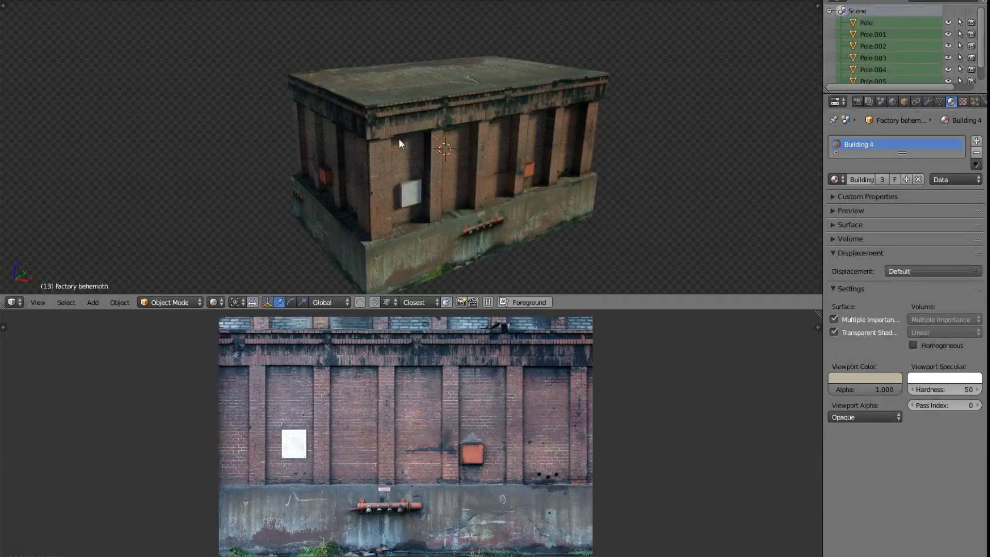
Step: Add a cube and move it horizontally out beside the factory building, with the Z axis locked
middle_drag(454, 150, 437, 175)
key(shift+a)
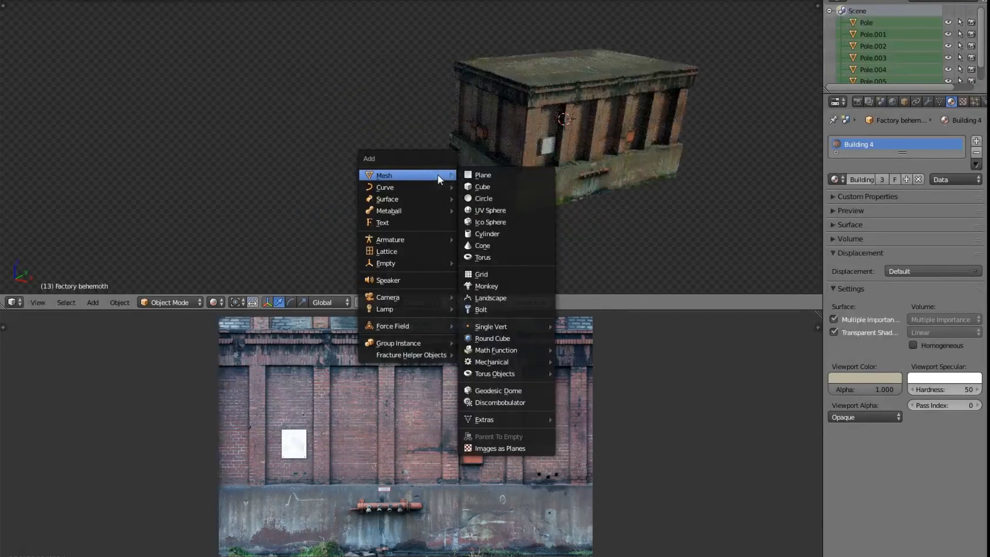
click(494, 186)
key(g)
key(shift+z)
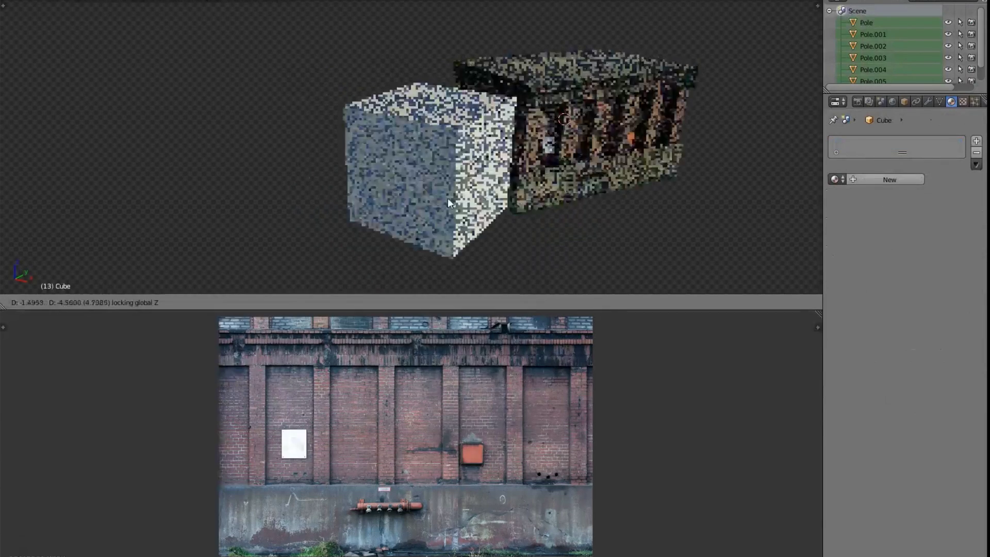
click(399, 189)
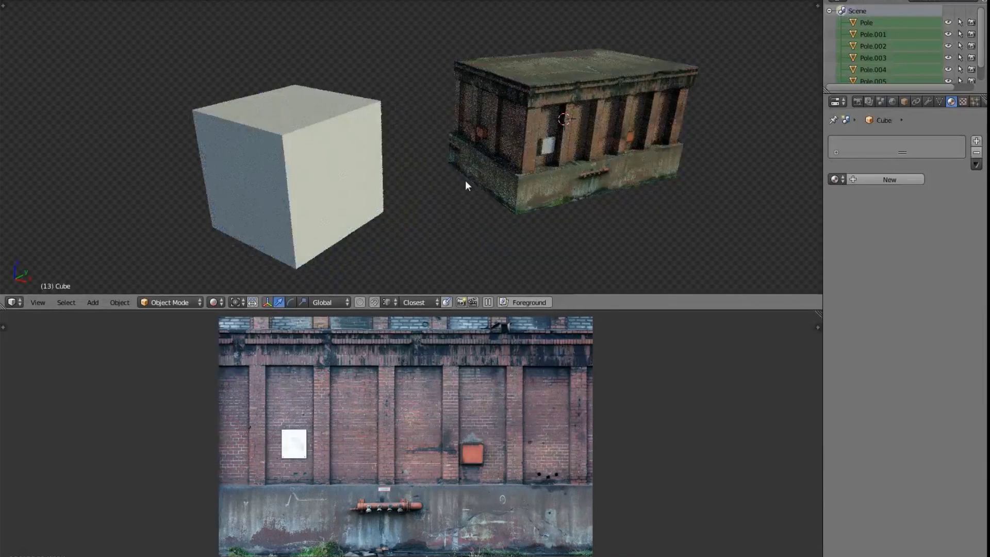
Step: Stretch the cube's mesh along X and reduce its height along Z to form an elongated building block
middle_drag(465, 181, 497, 172)
key(Tab)
key(s)
key(x)
click(565, 178)
key(s)
key(z)
click(604, 146)
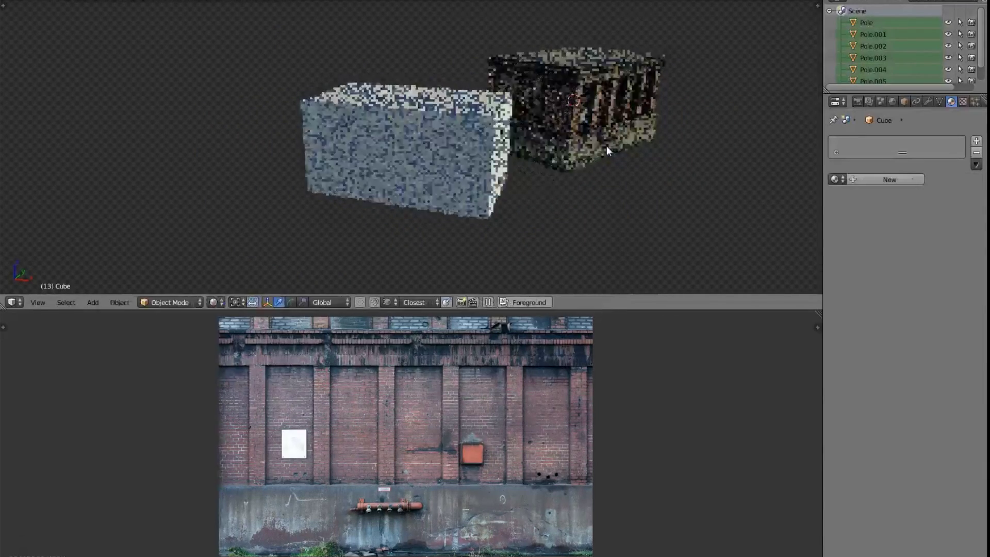
Step: Isolate the cube in local view, set face selection, and assign it the existing Building 4 material in rendered shading
key(KP_Divide)
key(z)
key(ctrl+Tab)
click(836, 194)
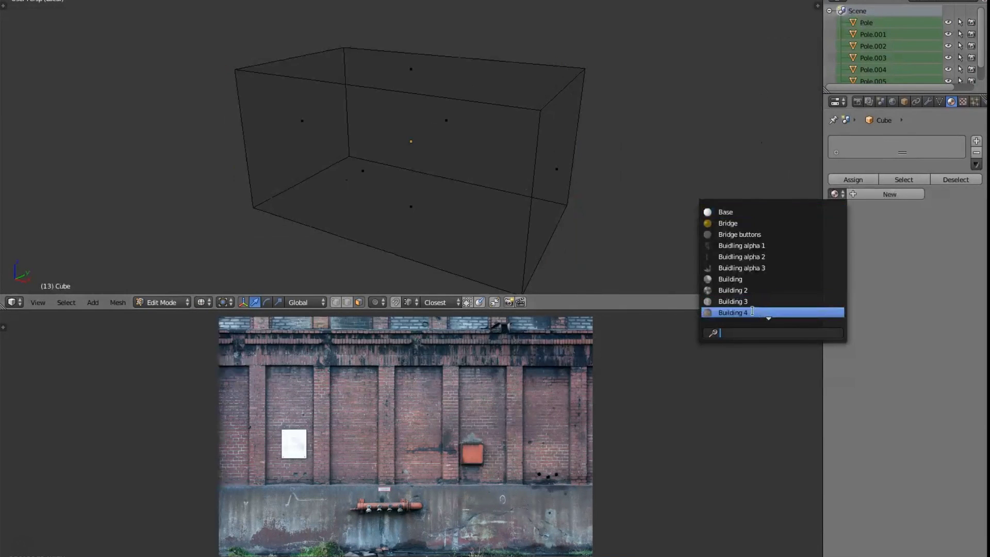
click(769, 314)
key(shift+z)
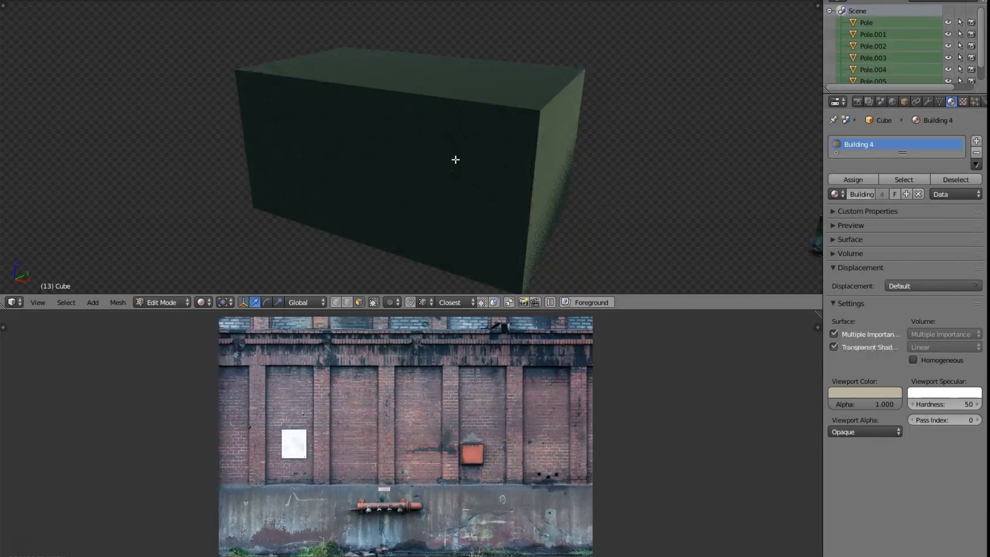
Step: Unwrap all faces of the cube in Edit Mode so the wall texture maps onto them
key(Tab)
key(u)
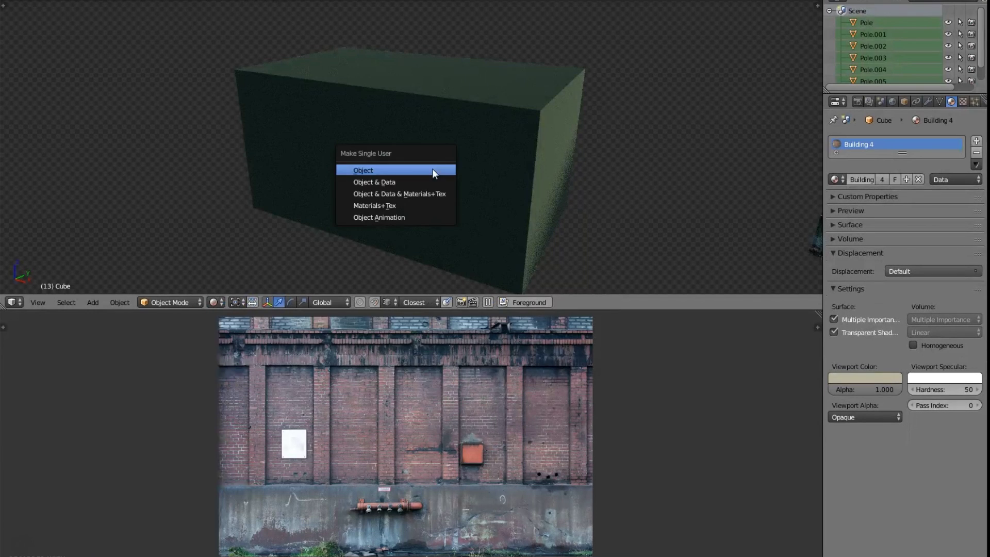
key(Tab)
key(u)
click(344, 168)
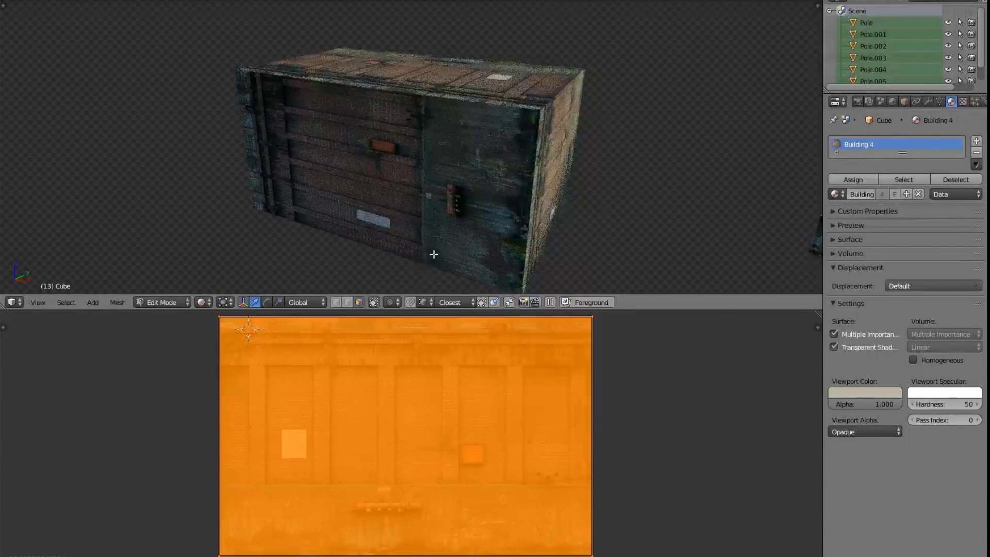
key(a)
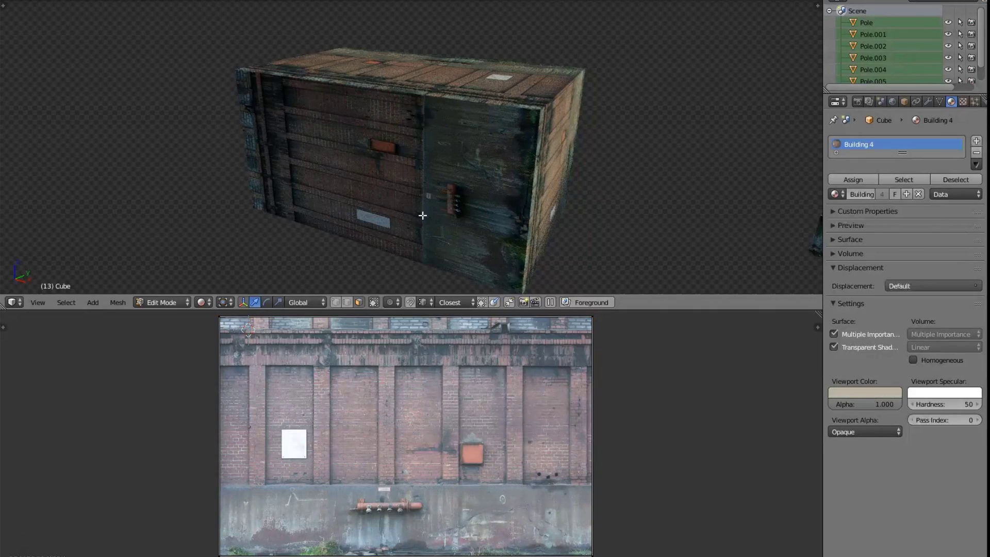
Step: Rotate the UV faces upright, then scale and position them over the wall photo's leftmost bays, from cornice to ground
middle_drag(422, 214, 348, 249)
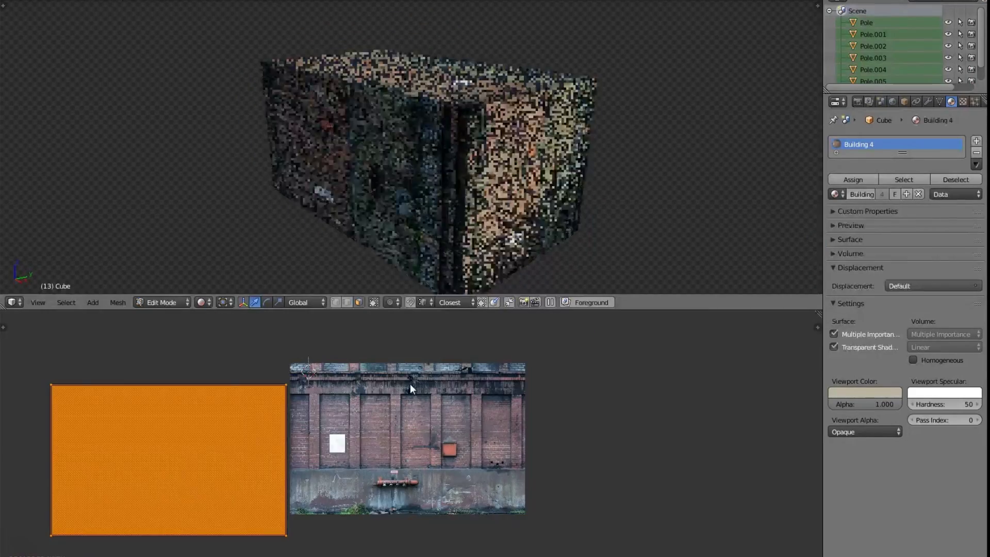
key(ctrl+z)
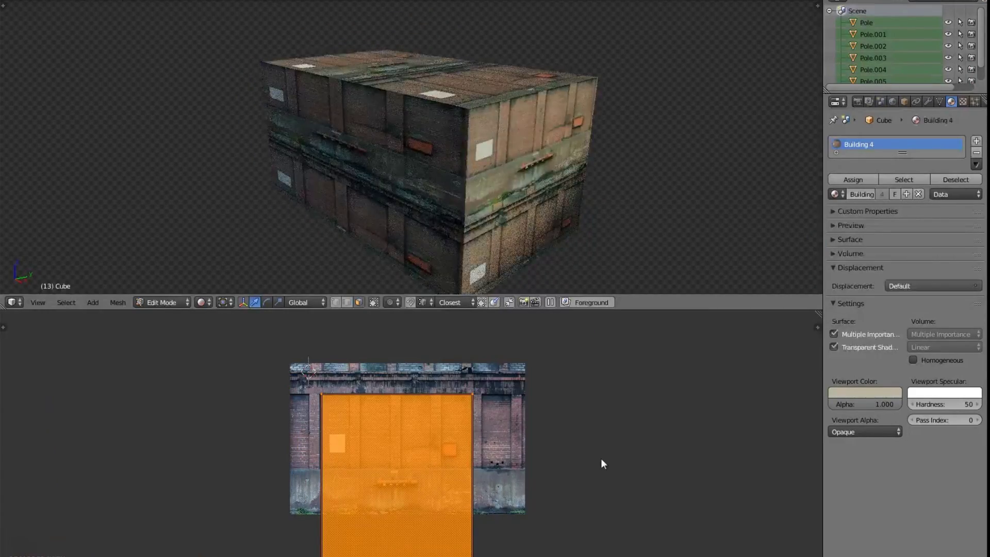
key(s)
click(477, 450)
key(g)
click(516, 460)
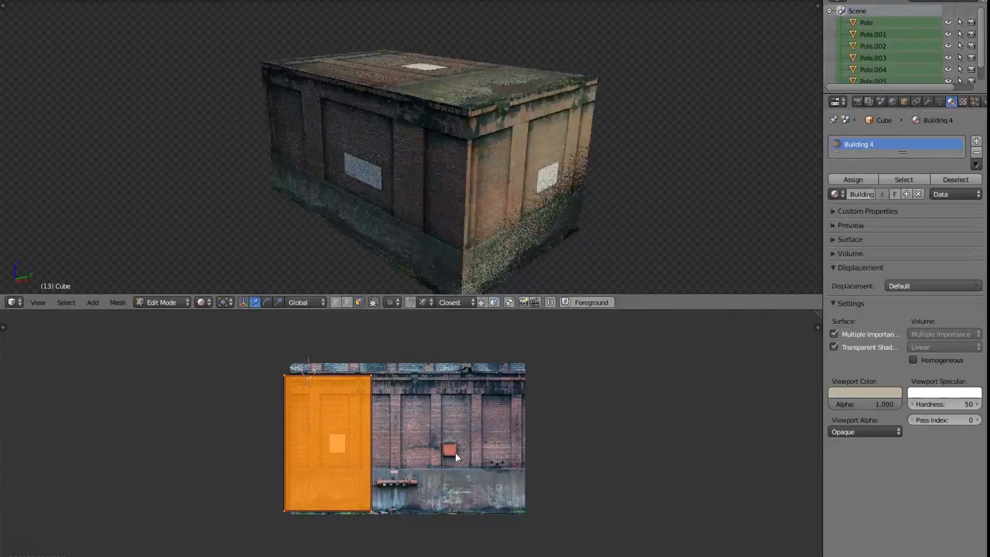
middle_drag(380, 145, 476, 173)
middle_drag(411, 199, 391, 215)
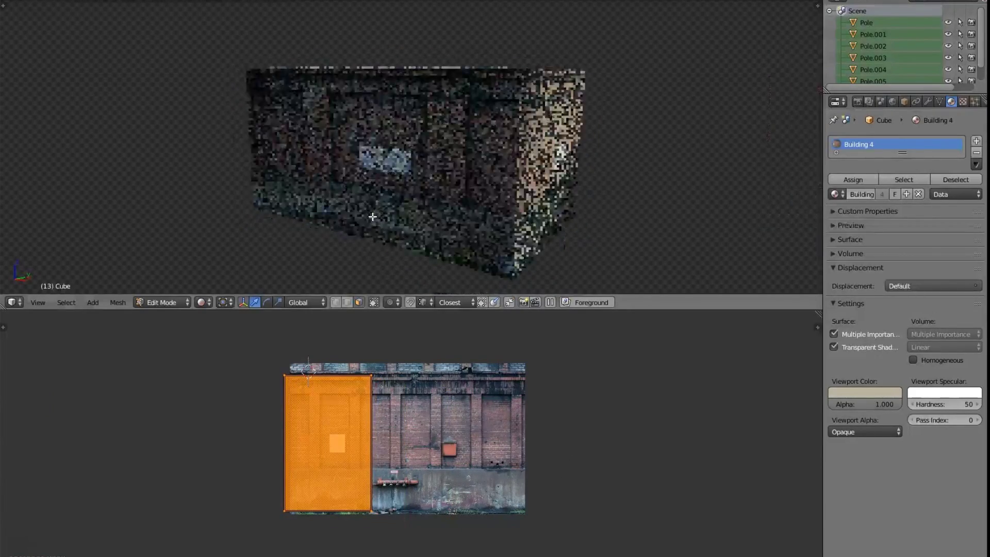
Step: Select only the bottom face of the box in wireframe and delete it
key(Tab)
key(z)
key(Tab)
middle_drag(513, 186, 412, 160)
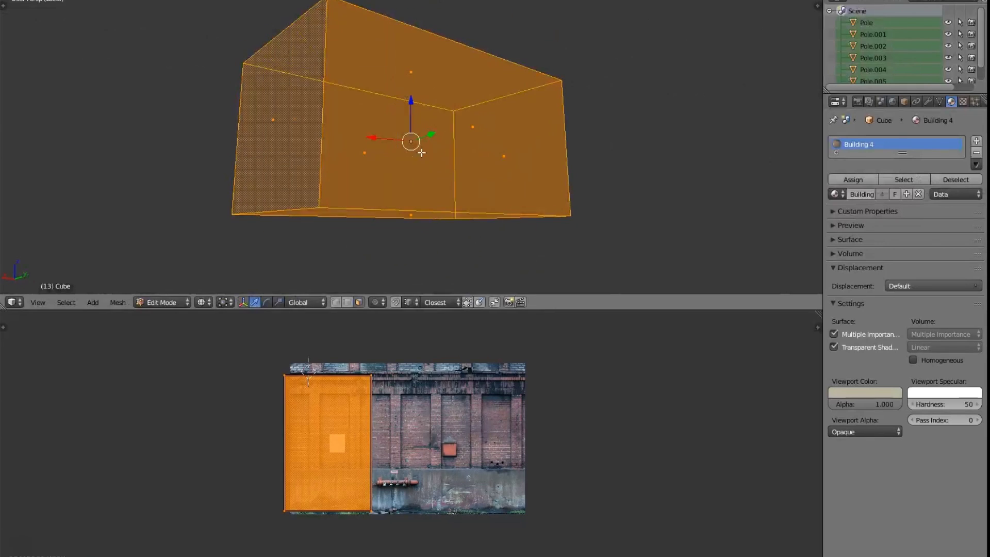
key(a)
right_click(409, 212)
key(x)
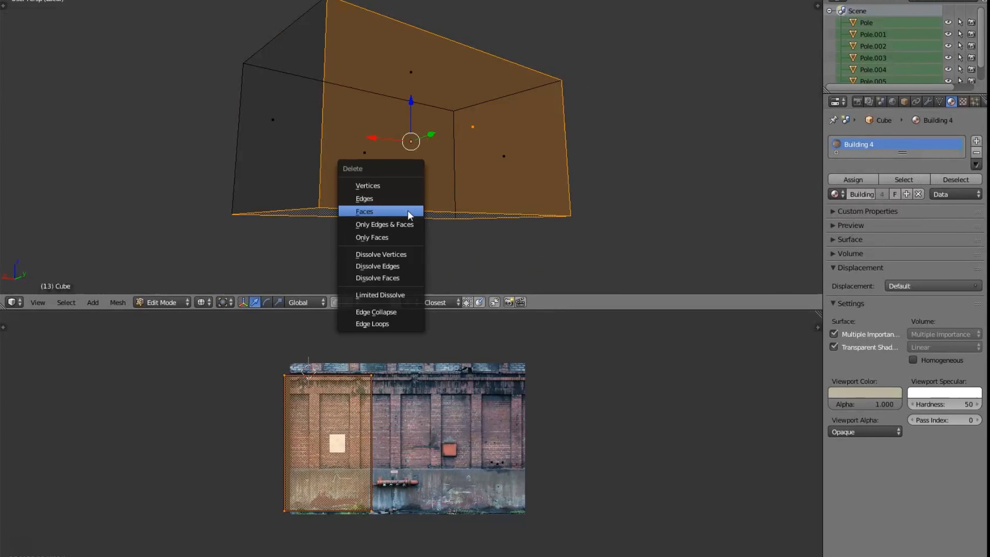
click(406, 211)
Step: Select the box's roof face, scale down its UVs and rotate them 90 degrees in an enlarged UV editor
middle_drag(411, 159, 398, 102)
middle_drag(441, 142, 510, 220)
mouse_move(402, 169)
middle_down()
mouse_move(380, 214)
mouse_move(392, 199)
middle_up()
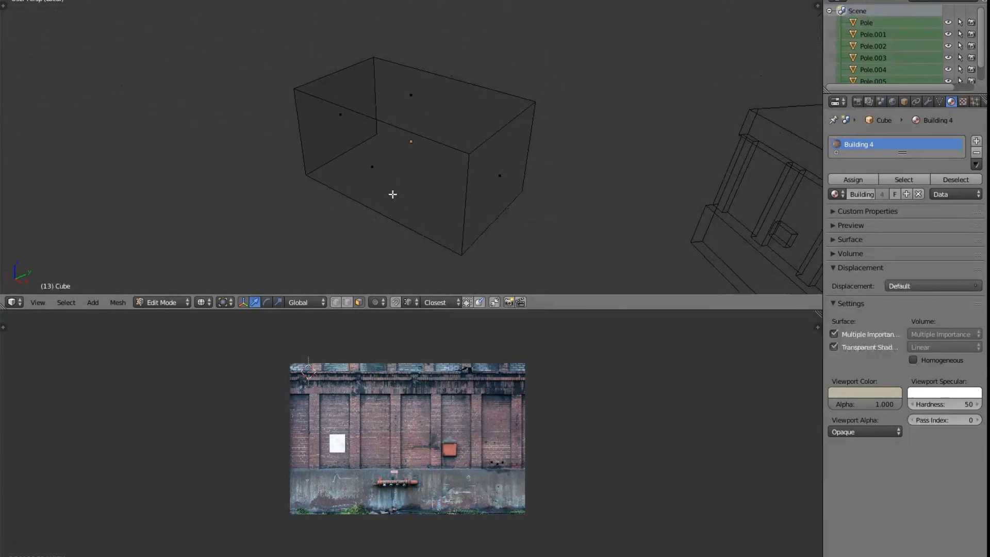
key(alt+z)
right_click(424, 185)
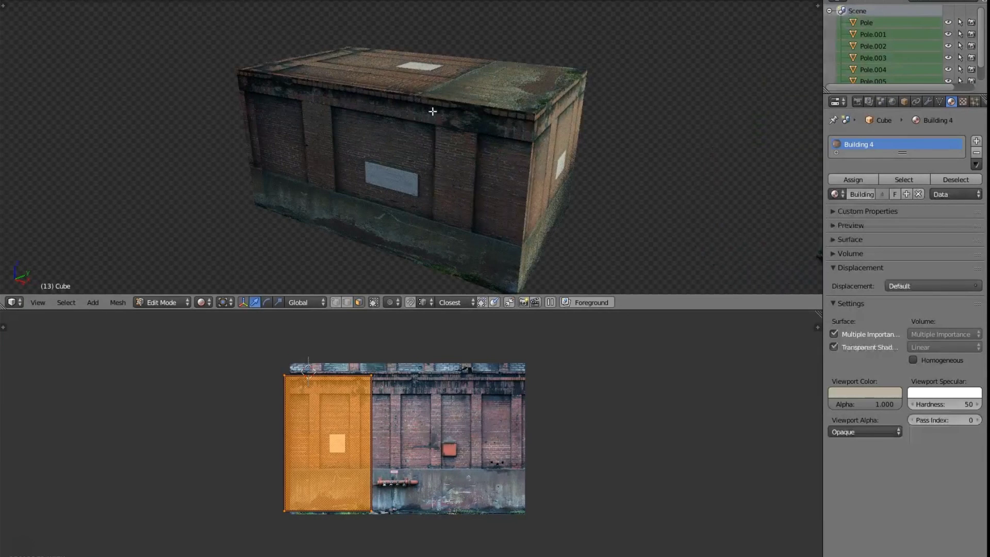
right_click(438, 84)
key(a)
right_click(434, 78)
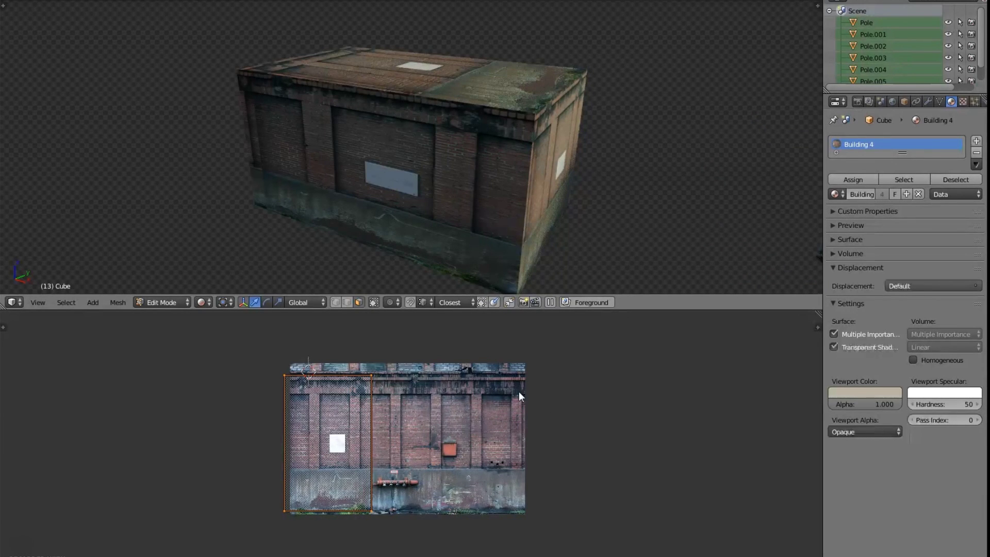
key(s)
click(373, 454)
key(ctrl+Up)
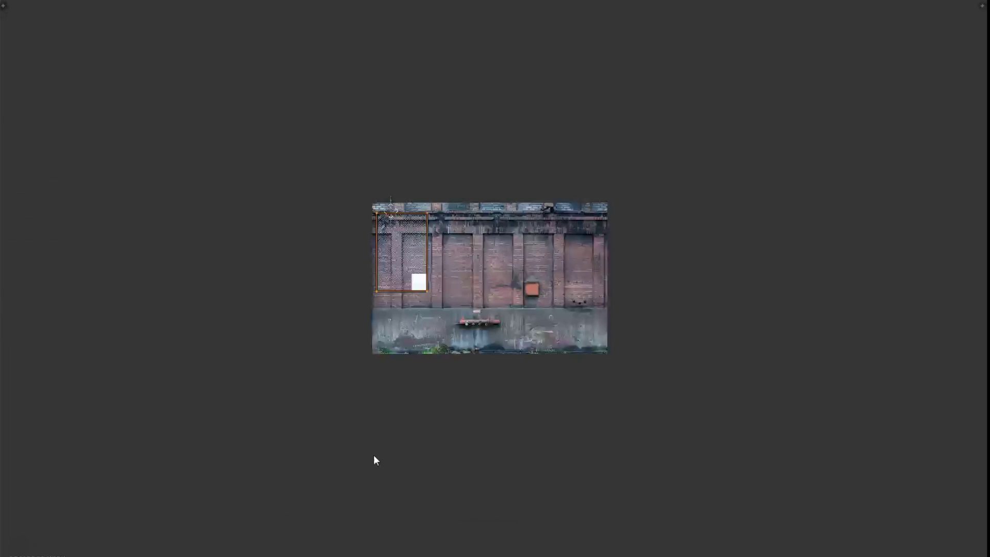
scroll(425, 240, up, 2)
text(r90)
key(Return)
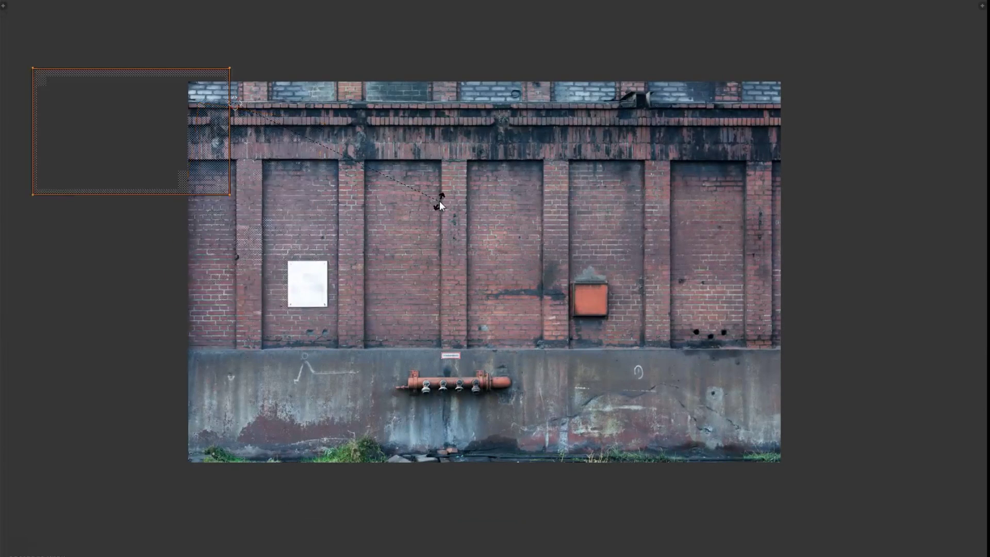
Step: Move and shrink the roof face's UVs to fit inside the plain concrete area below the red box
key(g)
click(916, 463)
key(s)
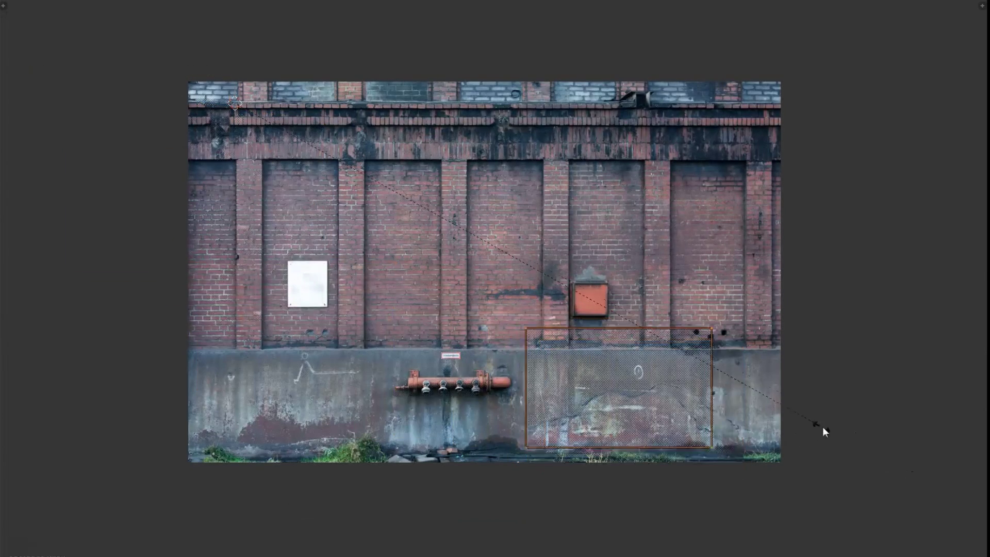
click(620, 357)
key(g)
click(765, 455)
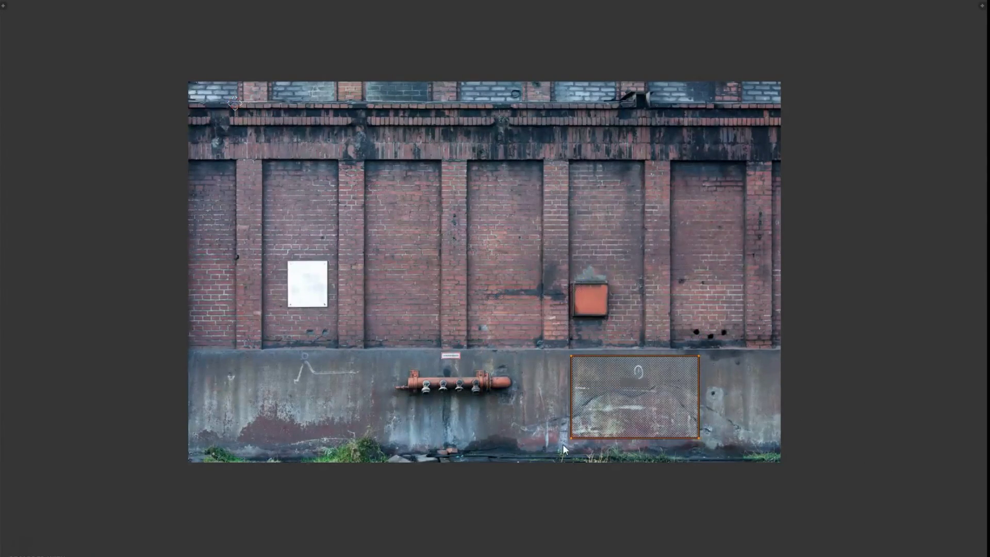
Step: Fine-tune the roof face's UVs by moving and slightly enlarging them within the bare concrete area below the red box
scroll(533, 432, up, 3)
middle_drag(649, 422, 339, 186)
key(g)
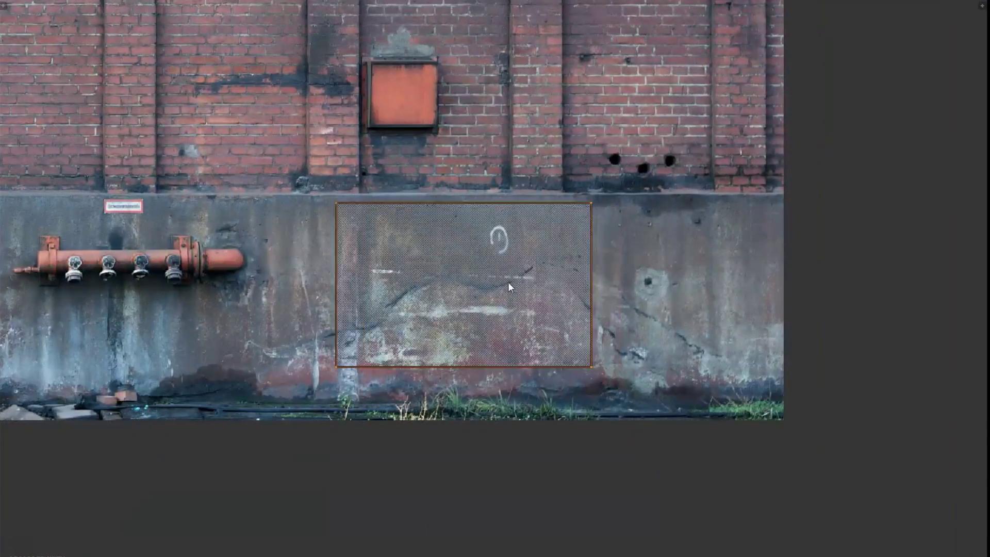
key(s)
click(573, 280)
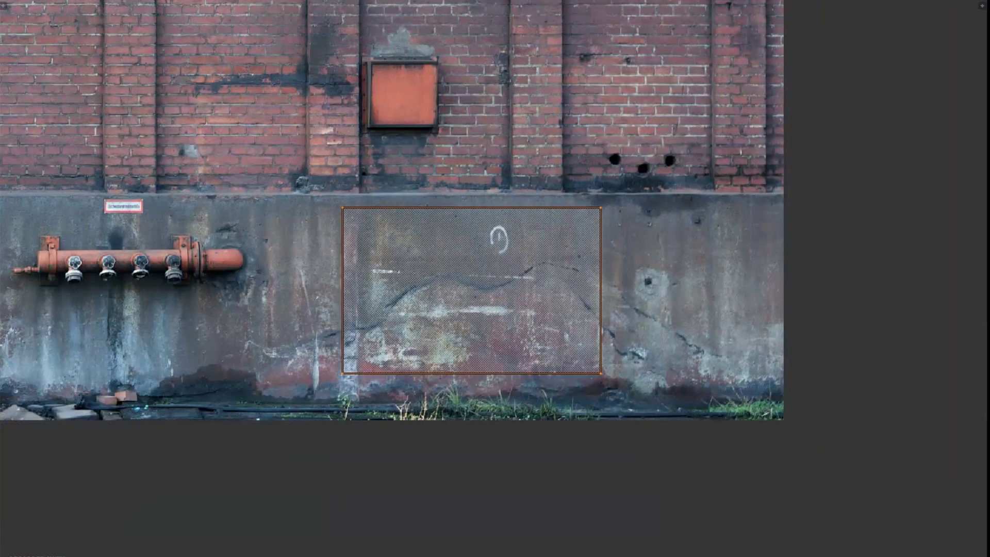
key(period)
click(371, 553)
key(s)
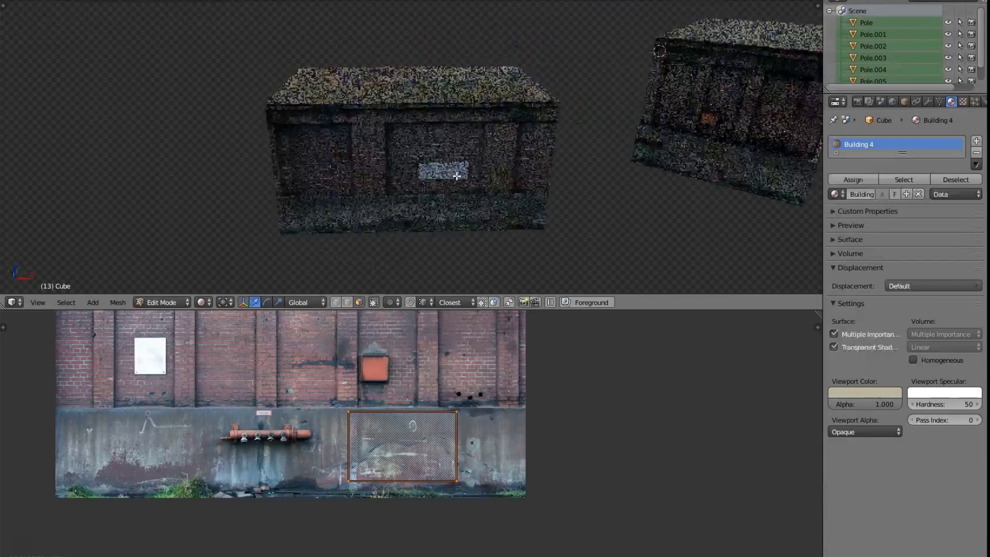
Step: Select the box's side wall faces together in wireframe, leaving out the roof
middle_drag(457, 176, 412, 139)
right_click(416, 142)
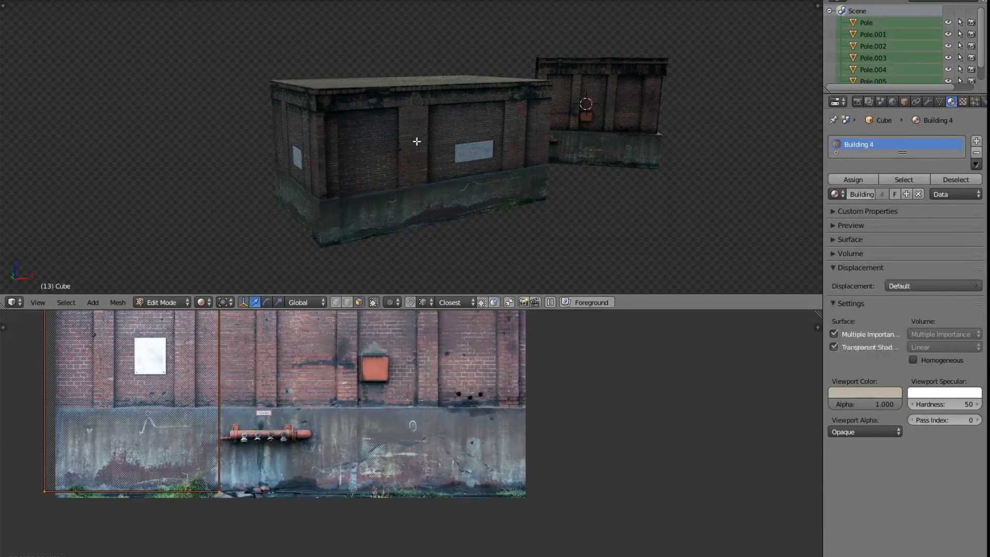
middle_drag(226, 315, 380, 316)
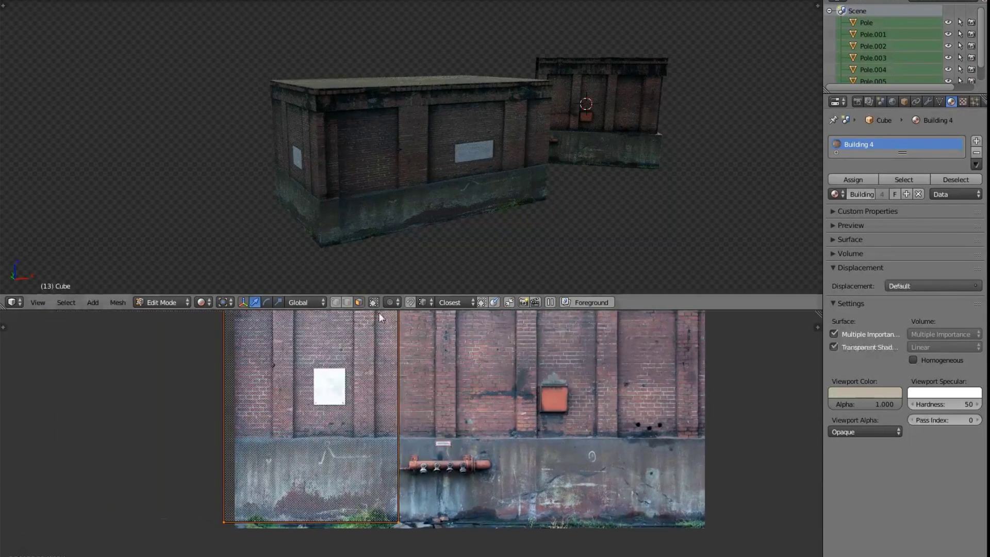
key(z)
right_click(289, 155)
key(KP_Divide)
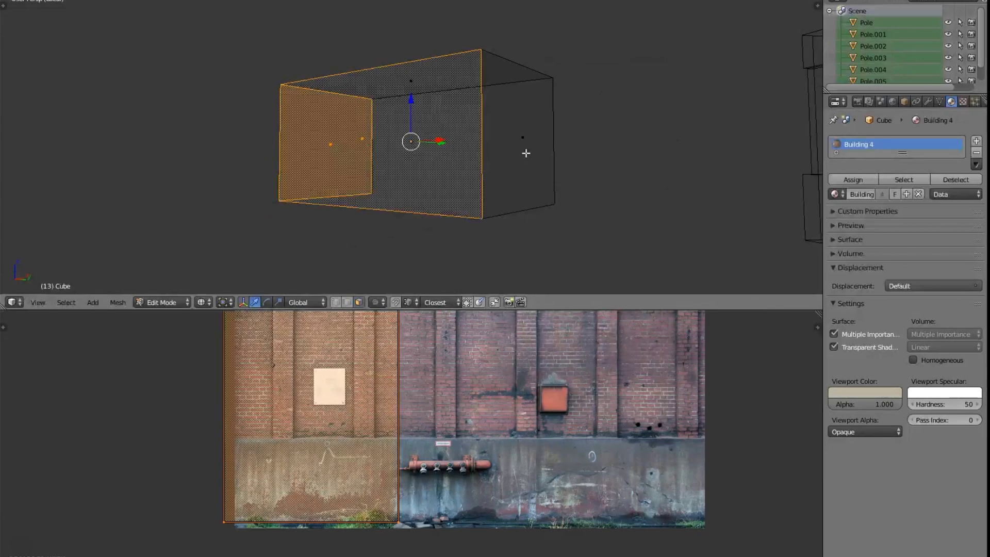
shift+right_click(522, 155)
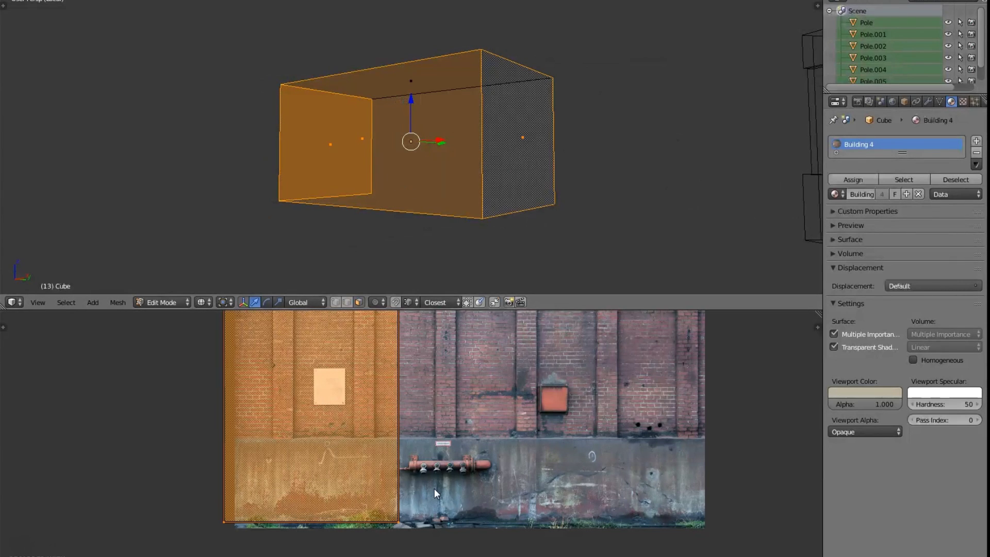
Step: Separate the stacked wall UV faces one by one, spreading them sideways across the wall photo
key(shift+space)
scroll(504, 282, up, 1)
middle_drag(506, 284, 511, 347)
key(ctrl+Tab)
click(432, 216)
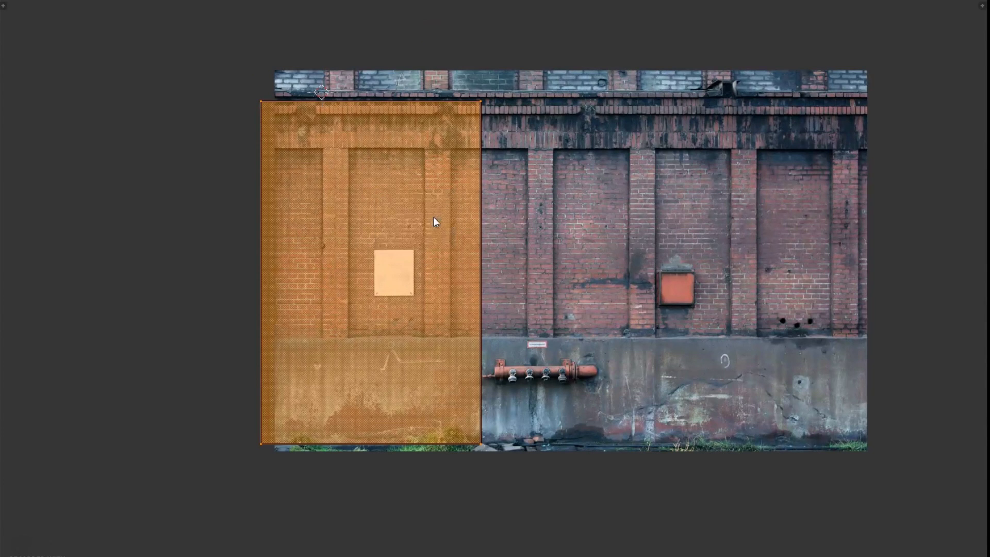
key(a)
key(b)
drag(649, 53, 230, 165)
key(ctrl+Tab)
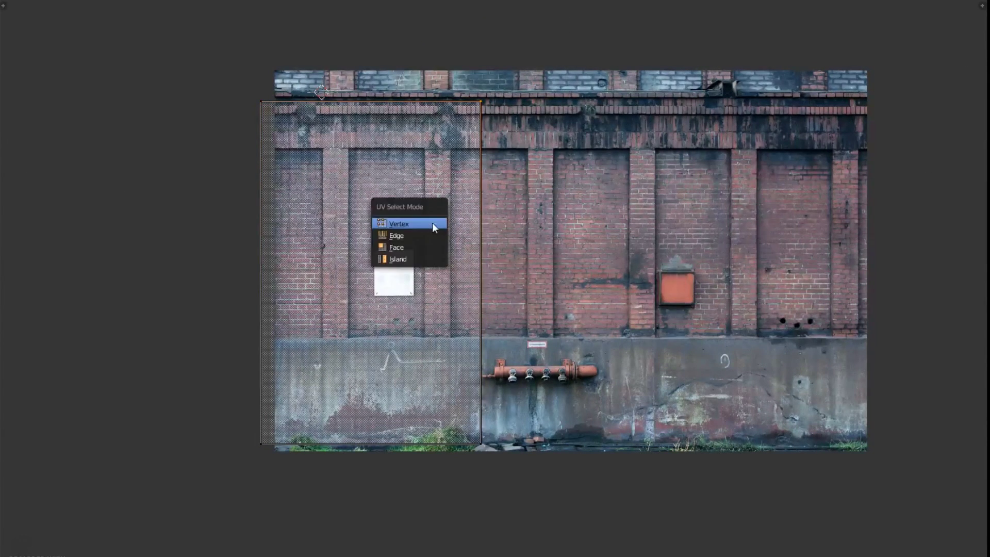
click(419, 246)
right_drag(402, 267, 564, 296)
right_drag(288, 268, 769, 197)
drag(771, 202, 816, 281)
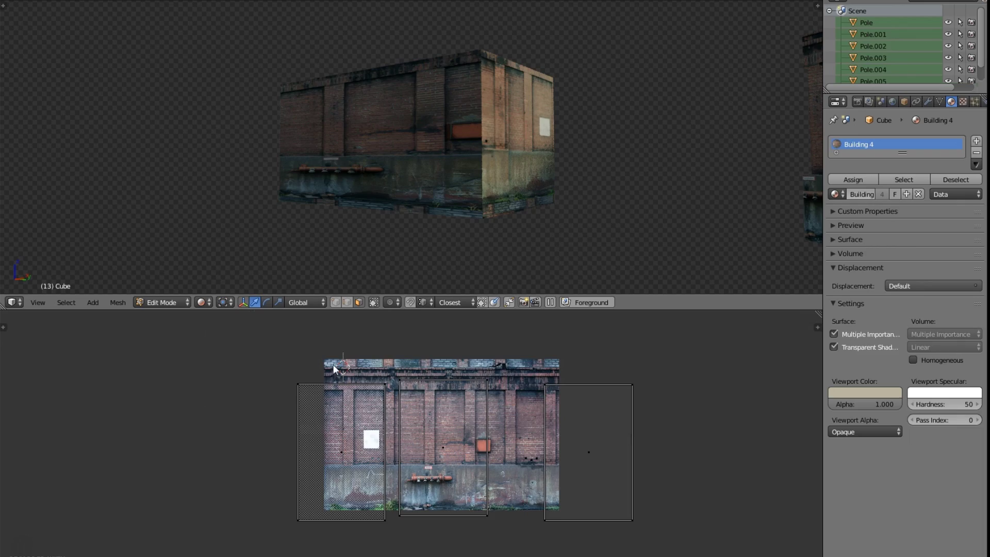
Step: Select the top vertices of all wall UV faces and flatten them to one level by scaling to 0 along Y
key(ctrl+Tab)
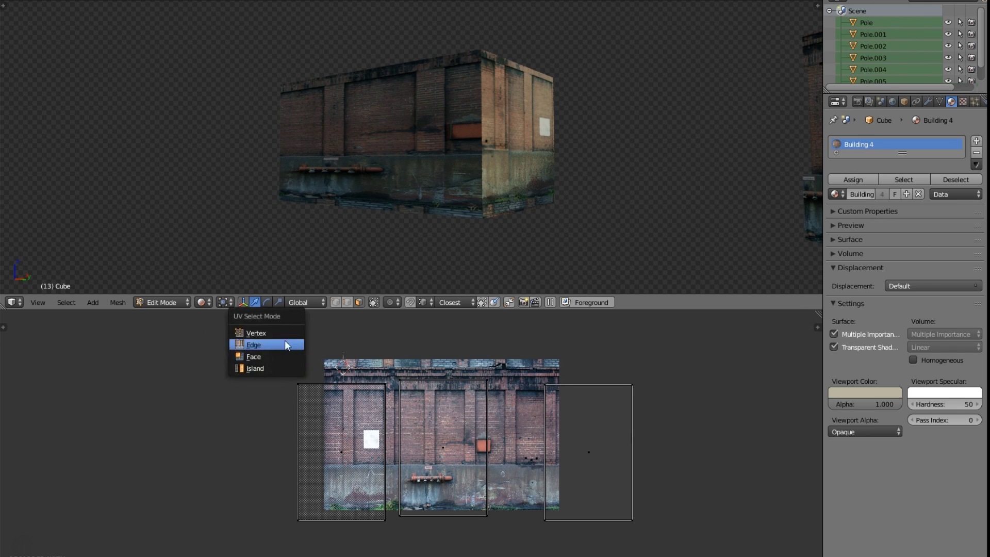
click(281, 333)
key(b)
drag(199, 337, 715, 414)
key(r)
key(y)
key(0)
key(Return)
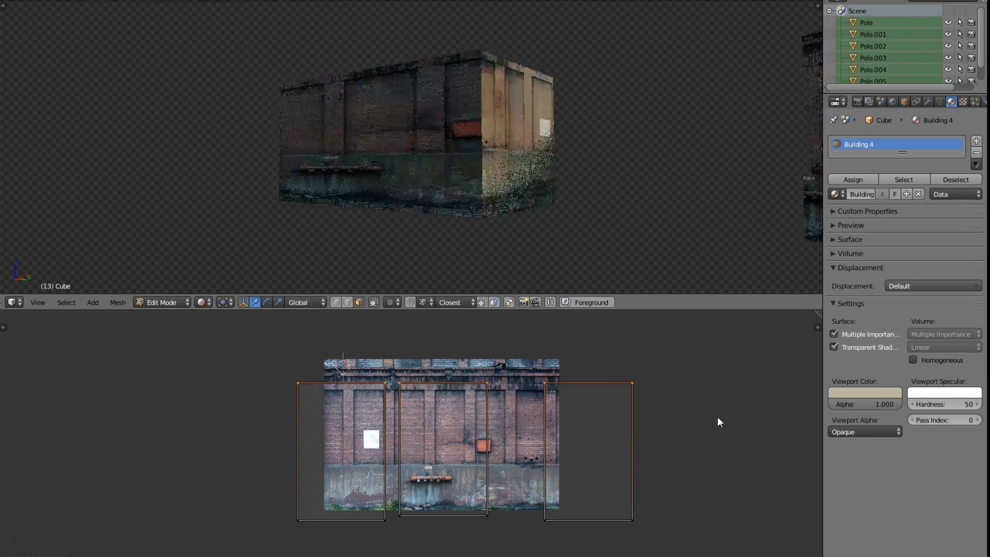
Step: Flatten the bottom vertices of the wall UV faces to one level and raise them onto the concrete just above the grass
key(b)
drag(269, 469, 724, 519)
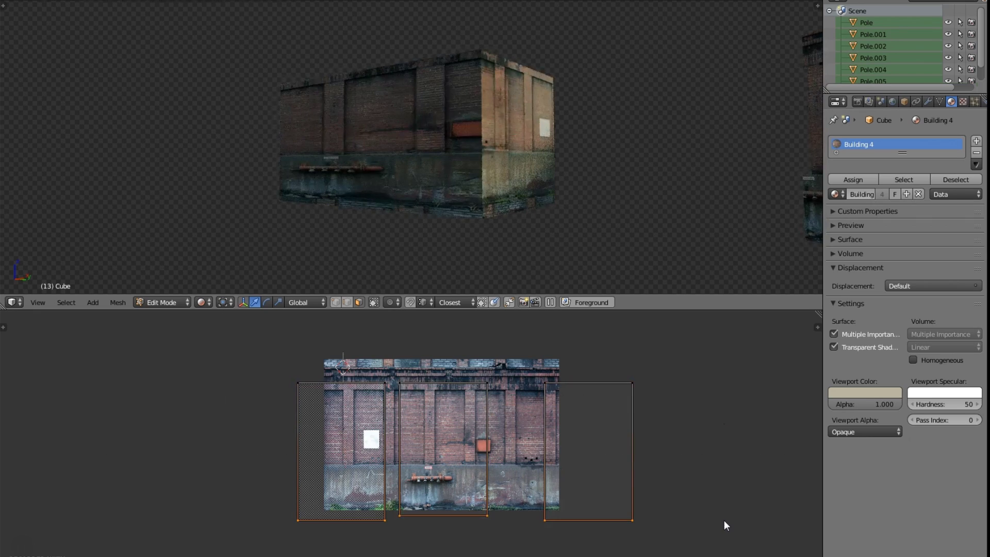
key(s)
key(Return)
key(g)
key(y)
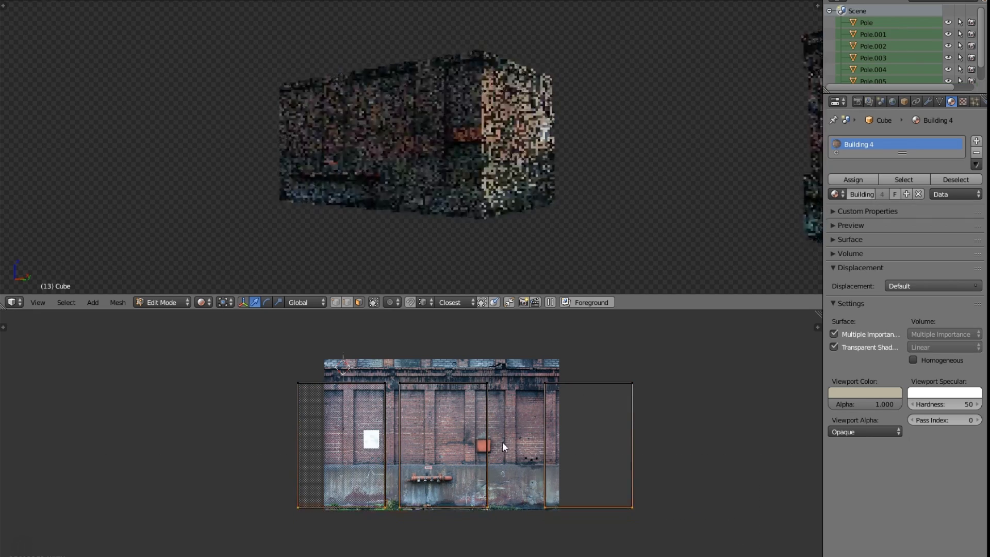
click(508, 422)
key(ctrl+z)
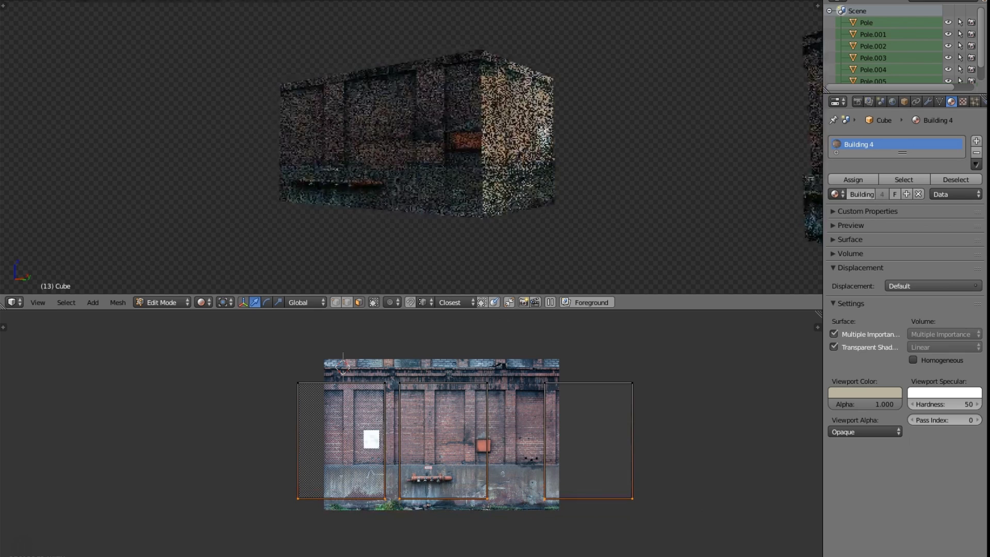
Step: Move the short wall's UV face over the photo's rightmost bays, including the red box
middle_drag(356, 192, 290, 177)
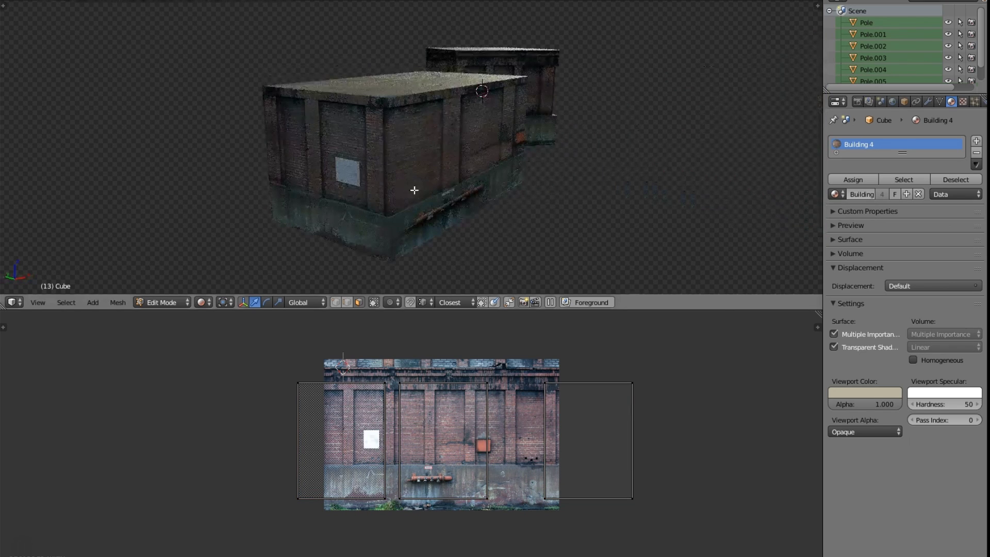
key(Caps_Lock)
scroll(460, 471, up, 1)
middle_drag(461, 471, 308, 464)
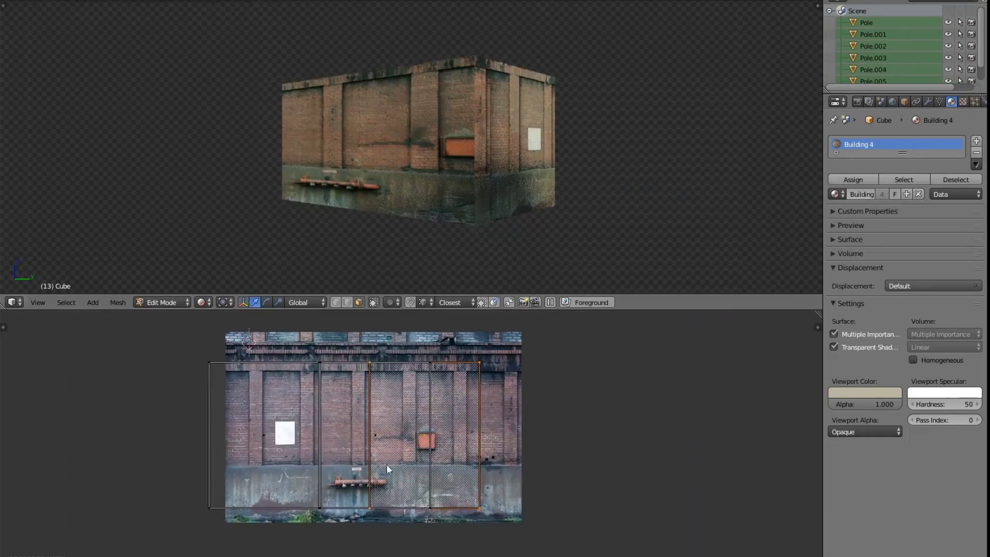
scroll(428, 468, up, 2)
middle_drag(426, 207, 438, 206)
scroll(438, 206, up, 5)
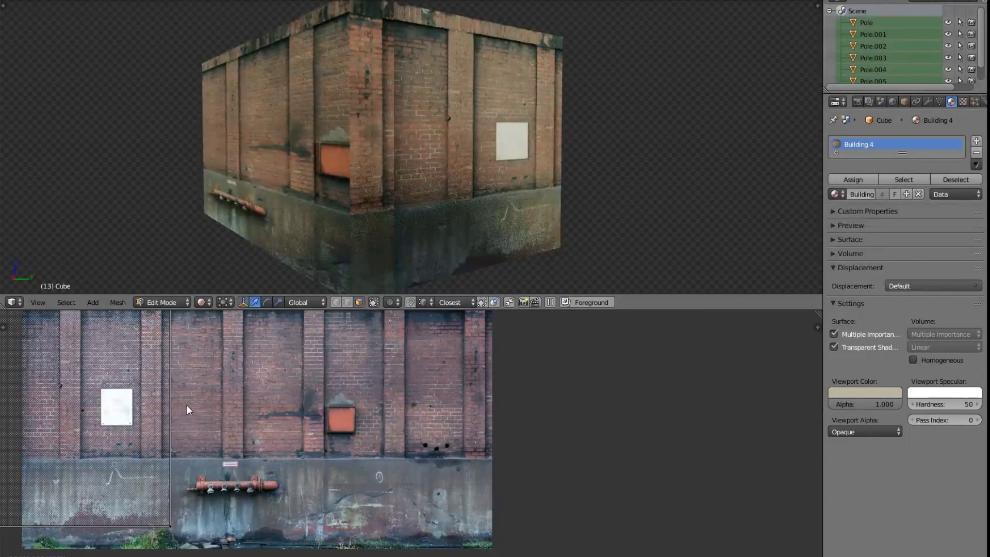
key(g)
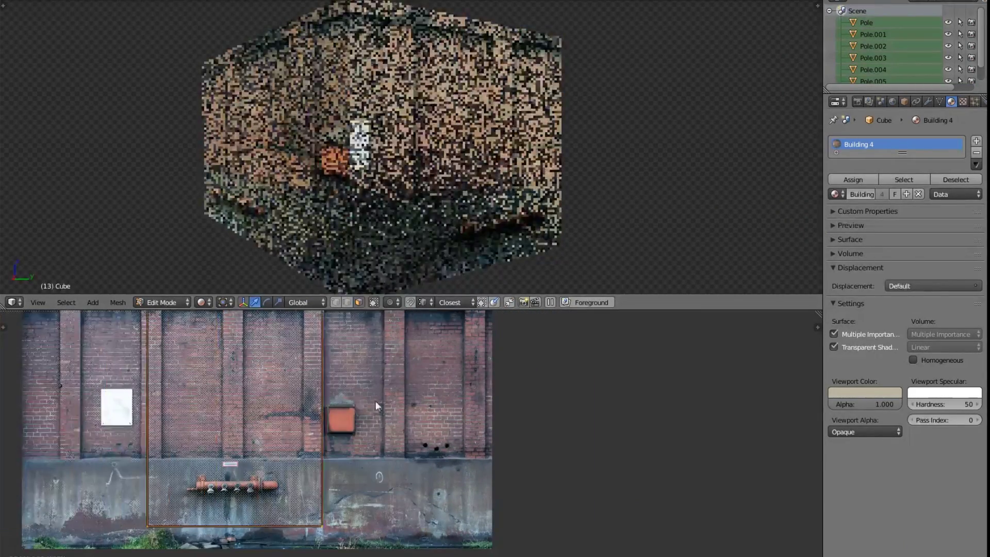
click(492, 412)
Step: Shift the short wall's UV face so its right edge lines up with the outer edge of the last brick pillar
scroll(508, 439, up, 6)
middle_drag(501, 401, 260, 435)
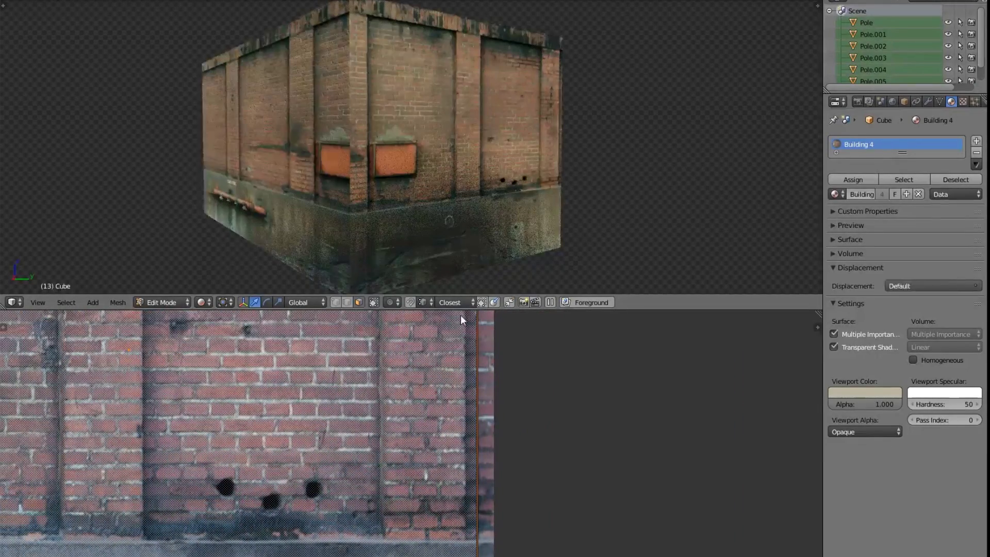
middle_drag(415, 380, 400, 422)
key(g)
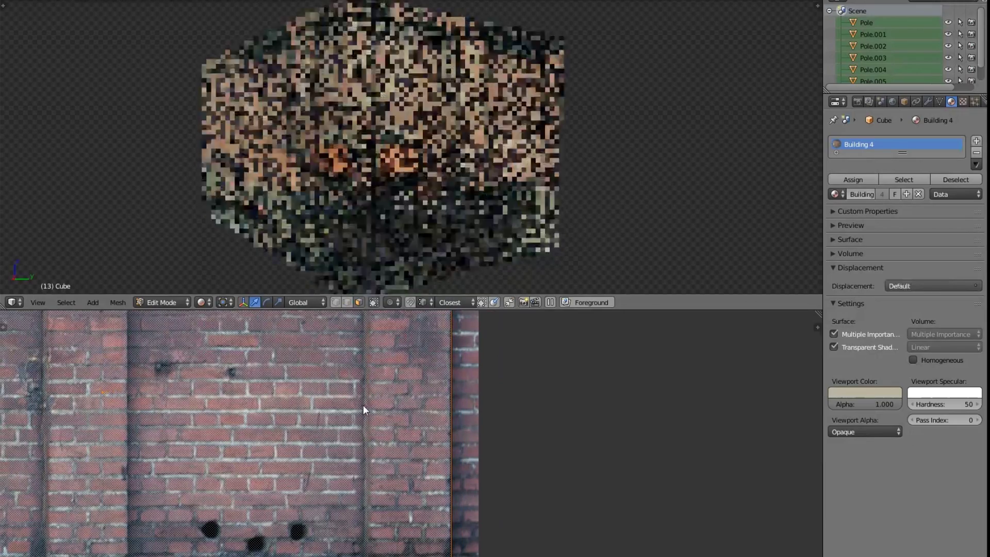
Step: Try to slide the short wall's UV face along X toward the pillar beside the red box
scroll(402, 425, down, 3)
middle_drag(280, 424, 525, 428)
key(g)
key(x)
click(315, 426)
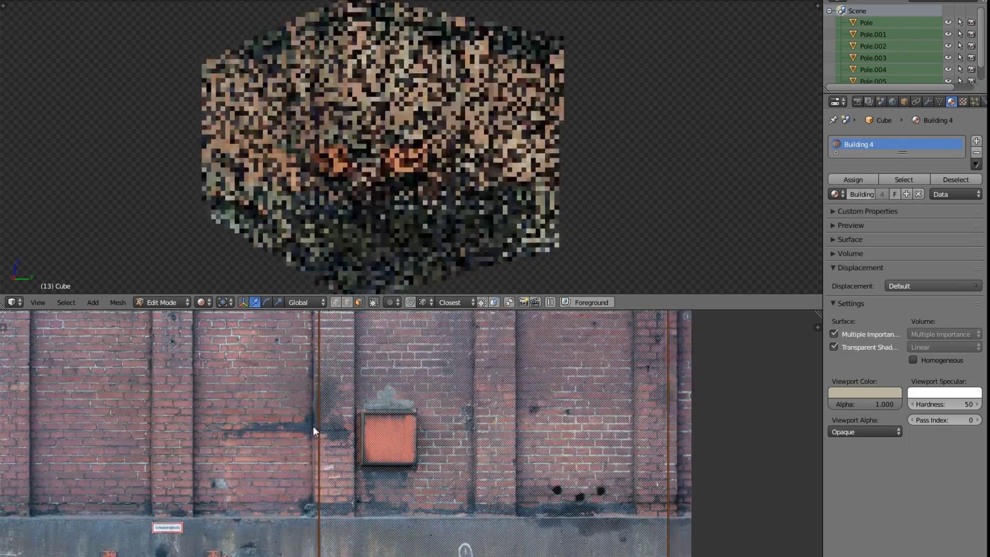
key(ctrl+z)
Step: Select the left edge of the short wall's UV face and move it to the outer edge of the pillar beside the red box
key(ctrl+Tab)
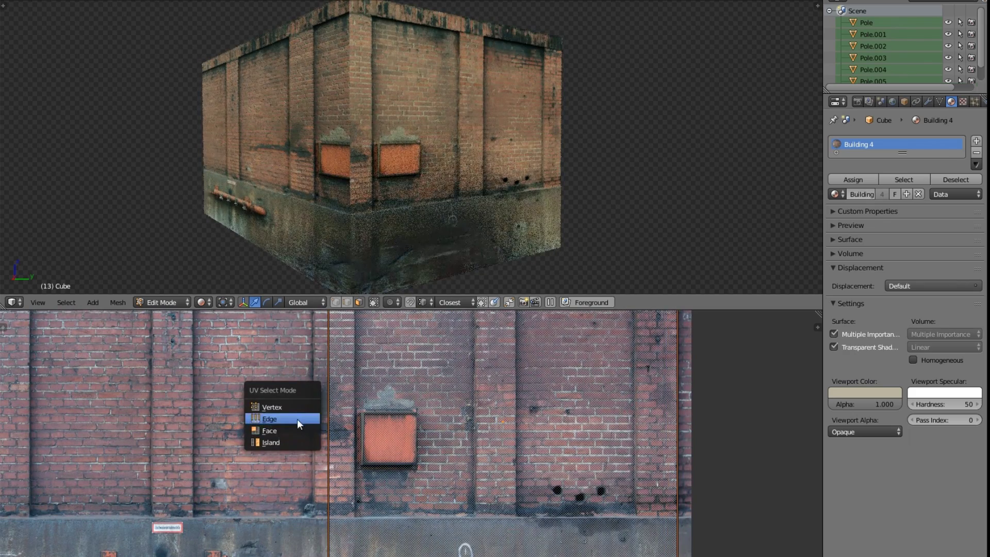
click(297, 419)
right_click(332, 413)
scroll(404, 424, down, 4)
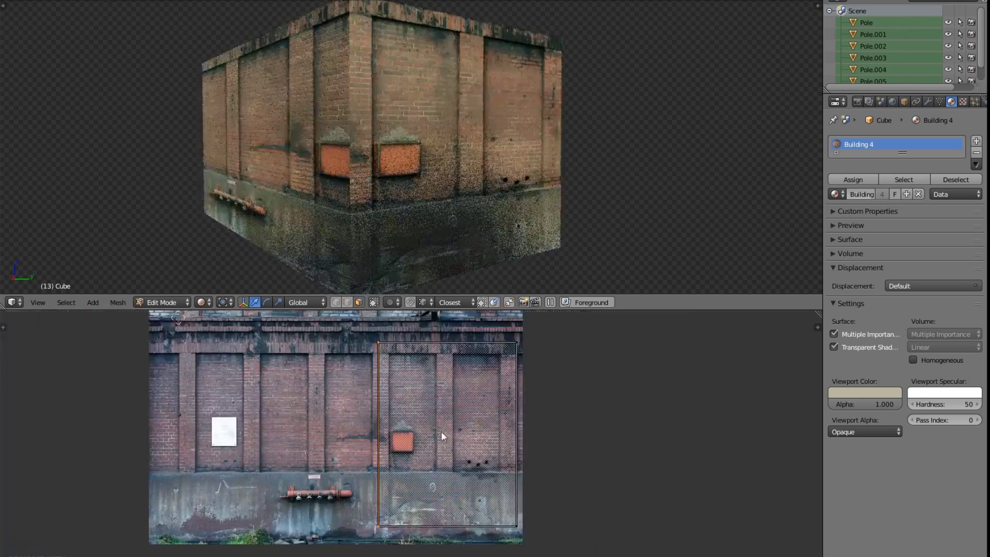
scroll(361, 427, up, 4)
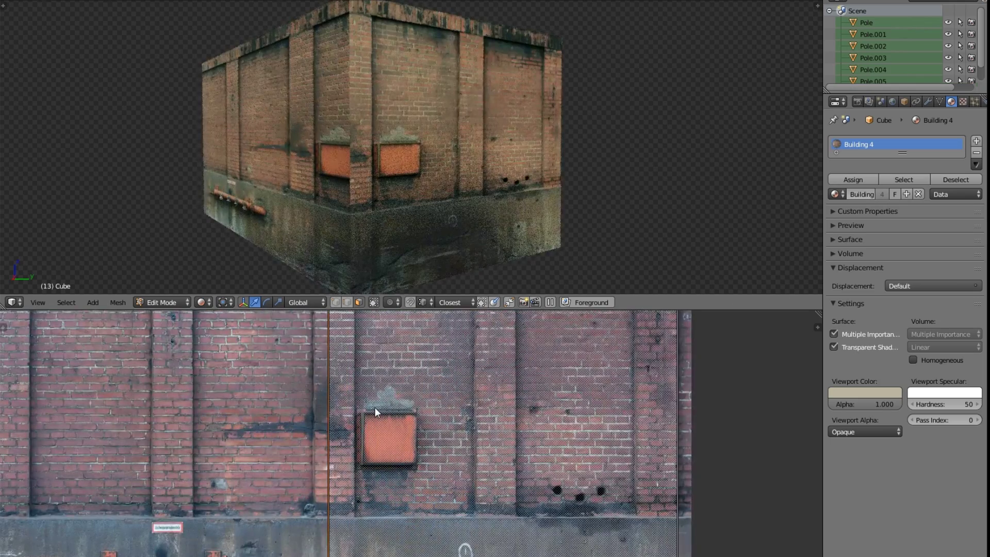
key(g)
click(343, 412)
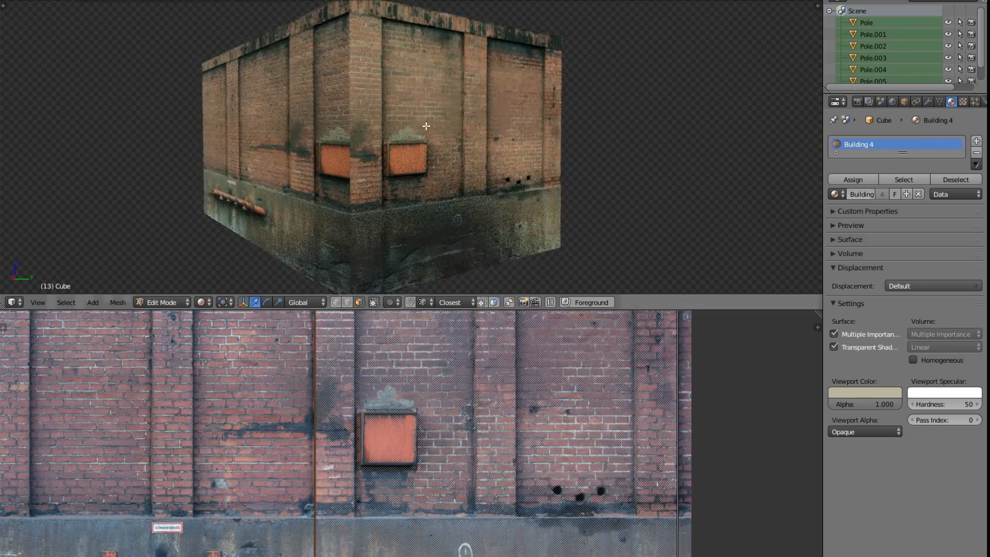
Step: Stretch the other short wall's UV face by moving its left edge out to the far side of the neighbouring brick pillar
middle_drag(218, 106, 382, 108)
scroll(336, 181, down, 2)
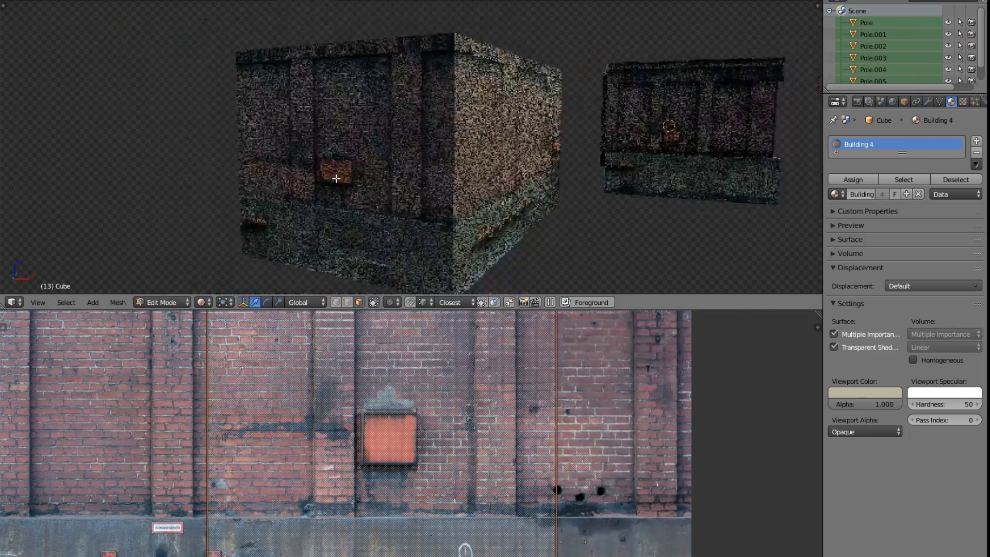
scroll(290, 430, down, 3)
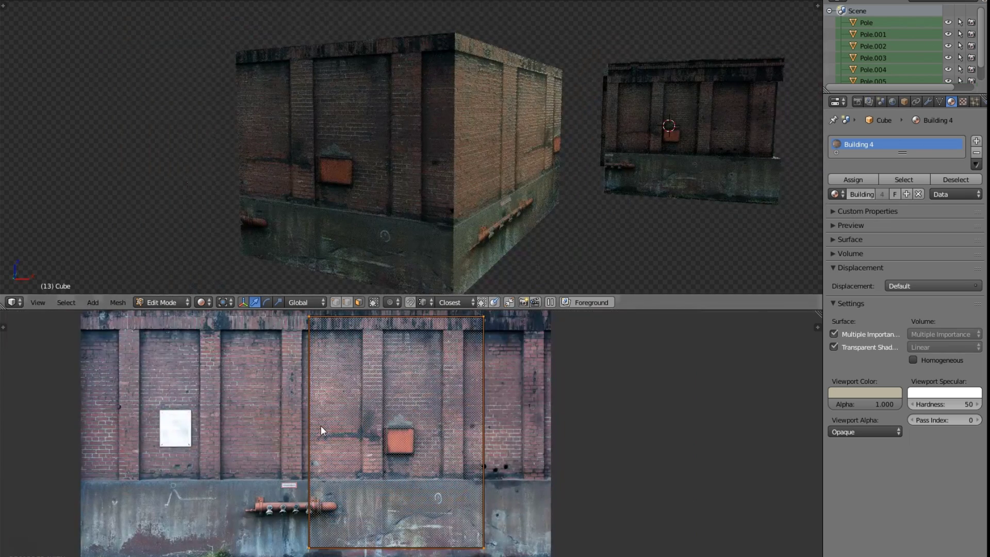
key(ctrl+Tab)
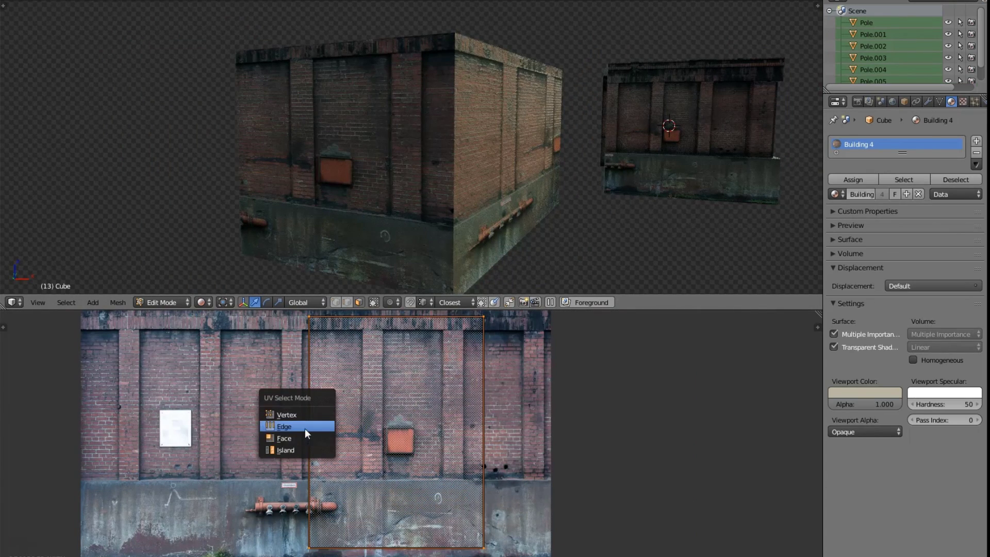
click(305, 429)
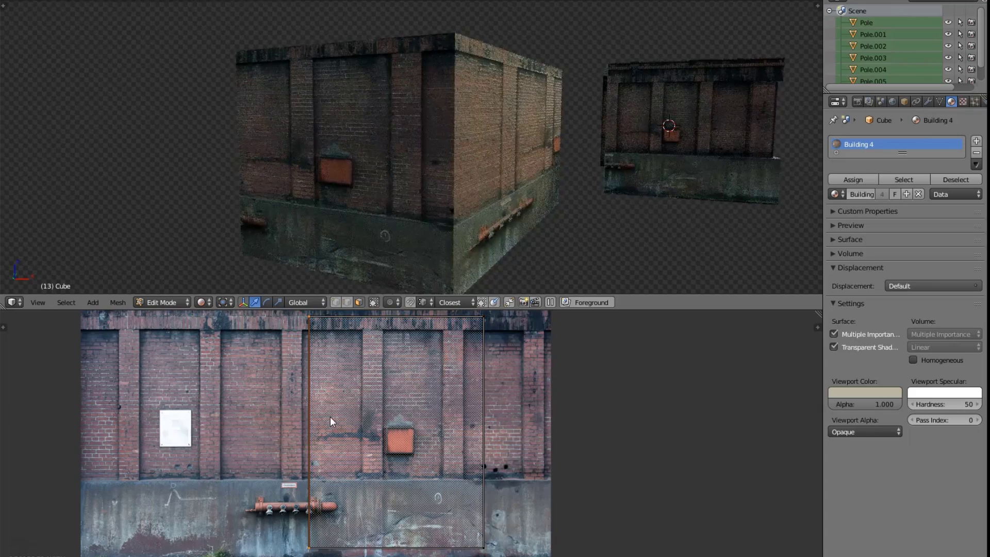
key(g)
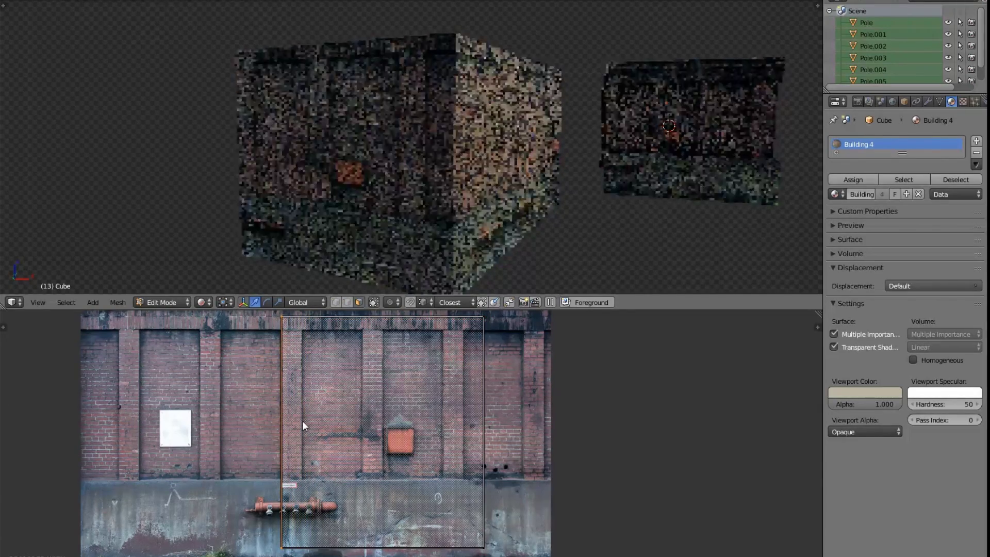
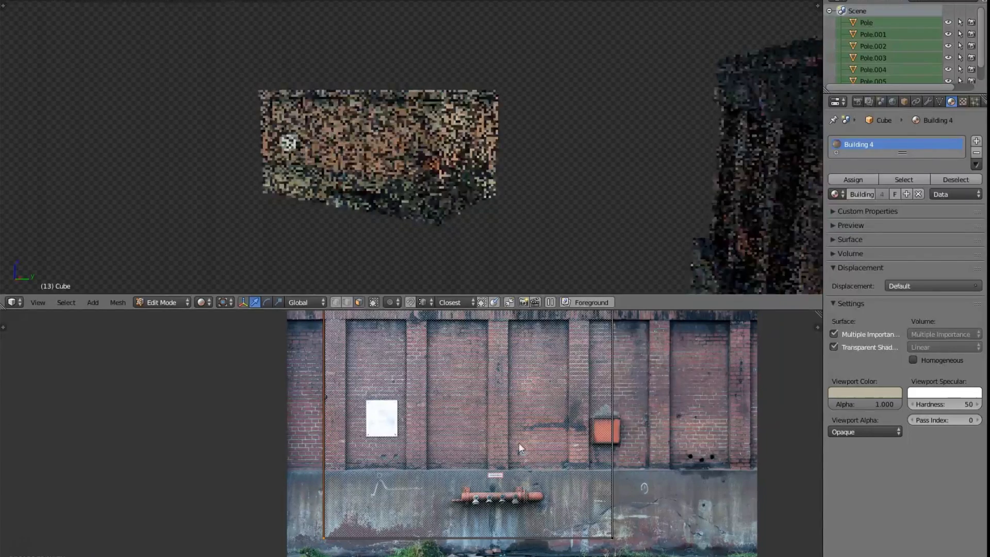
Step: Extend the right edge of the long wall's UV face to the brick pillar past the red box, and check the walls
drag(613, 431, 76, 455)
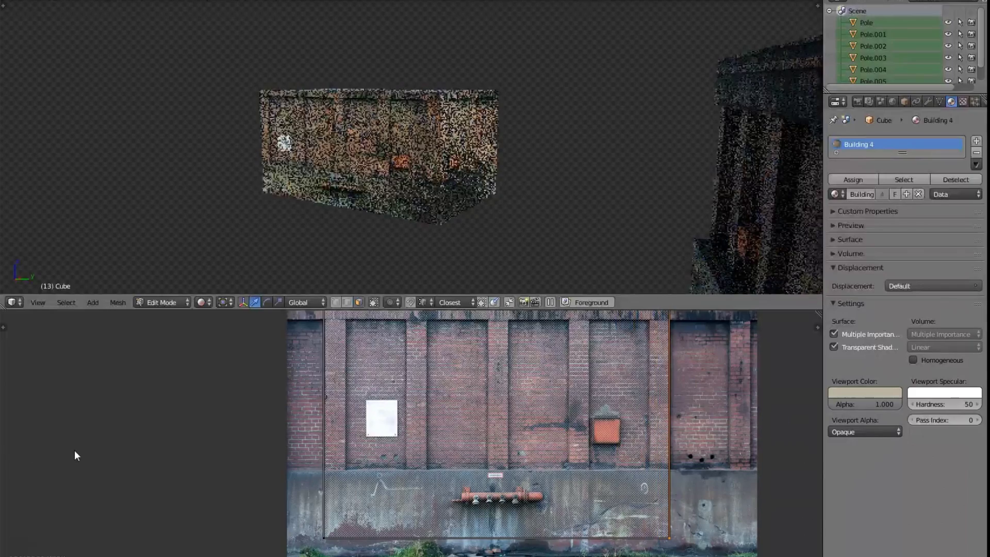
scroll(384, 209, up, 3)
middle_drag(388, 202, 361, 200)
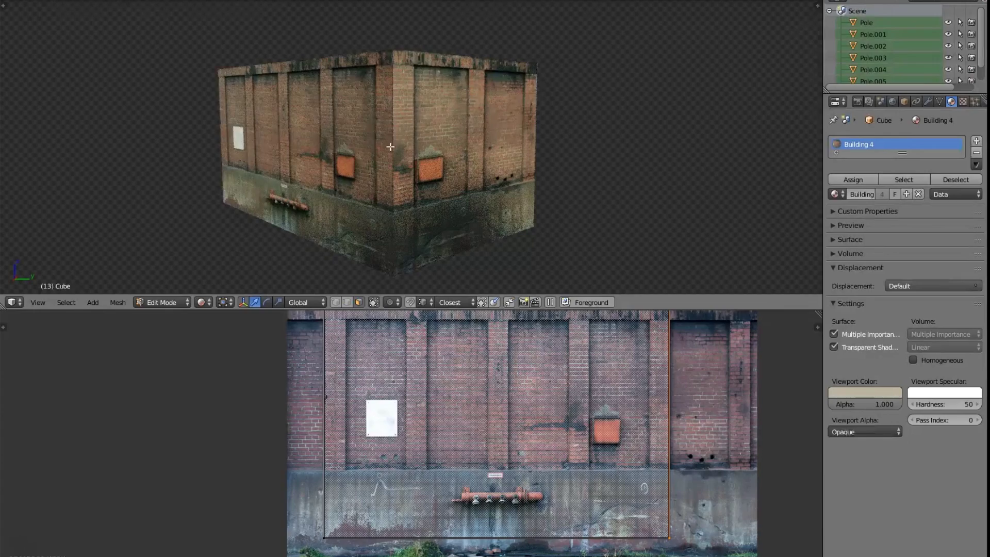
middle_drag(265, 131, 412, 137)
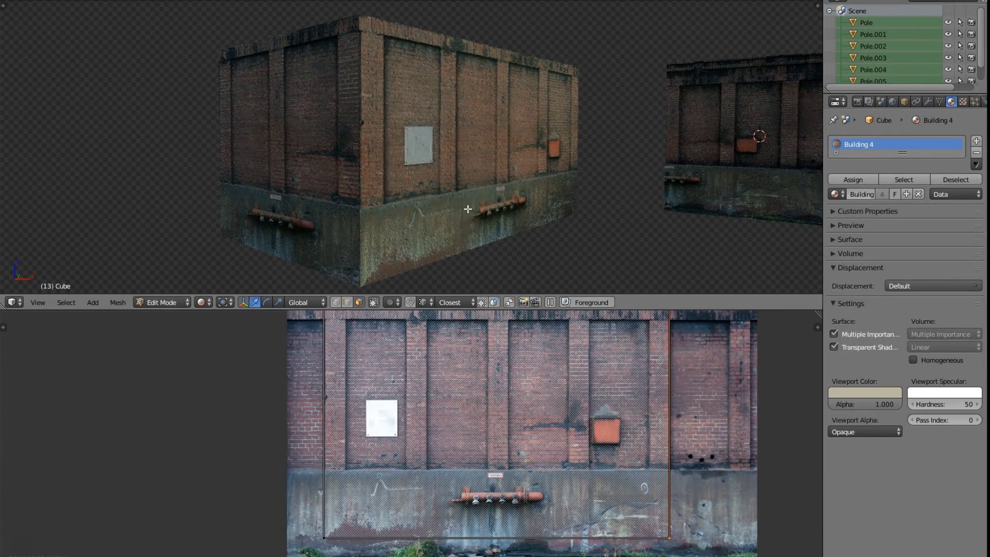
middle_drag(510, 211, 353, 220)
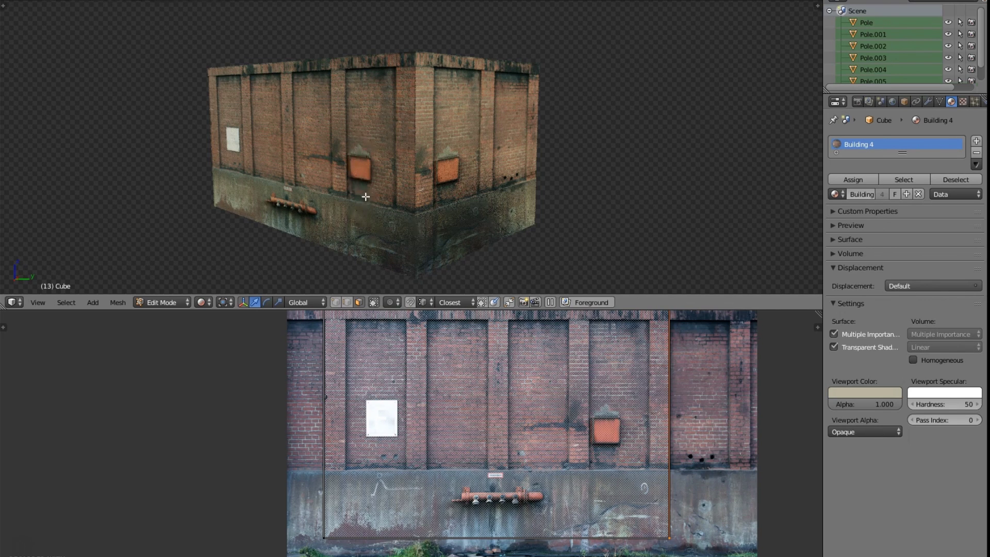
right_click(471, 156)
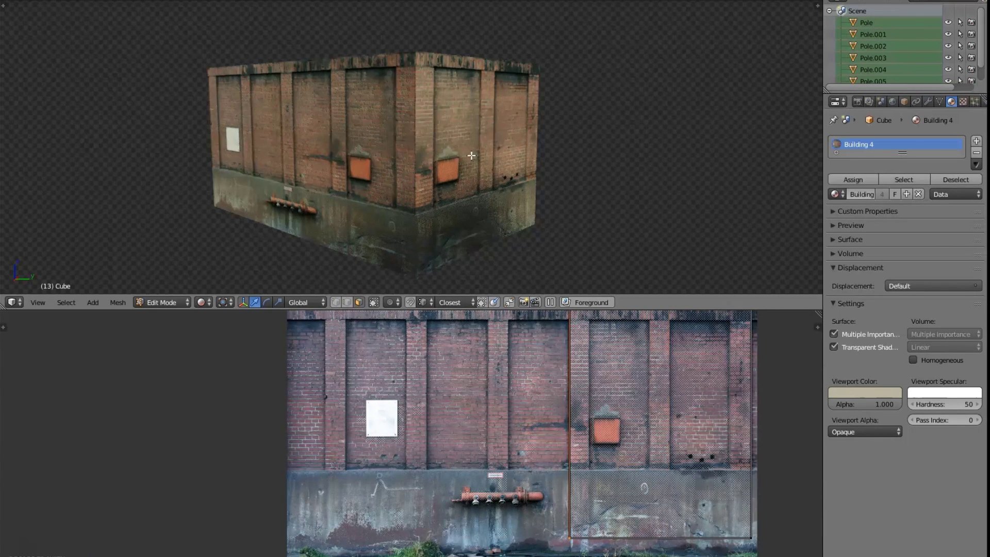
key(g)
key(x)
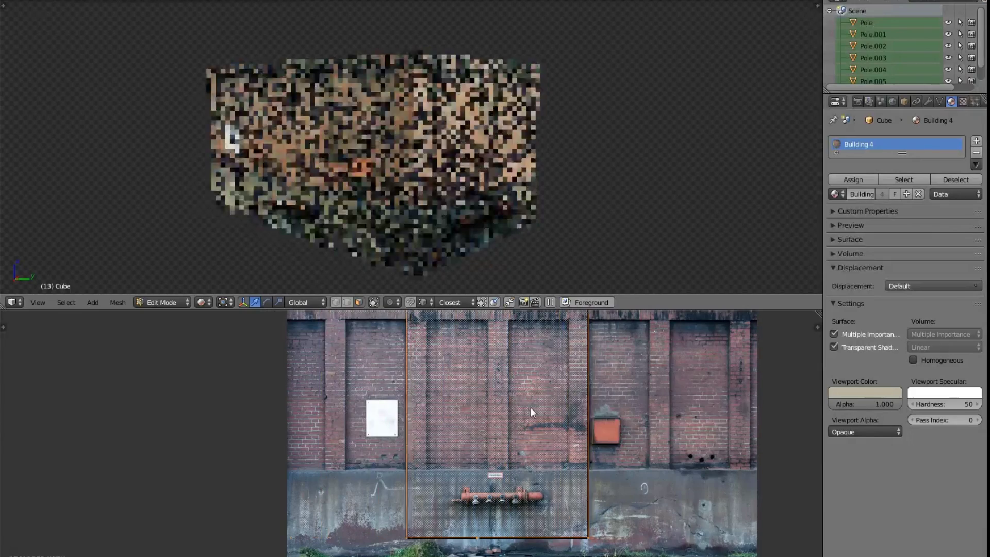
right_click(528, 407)
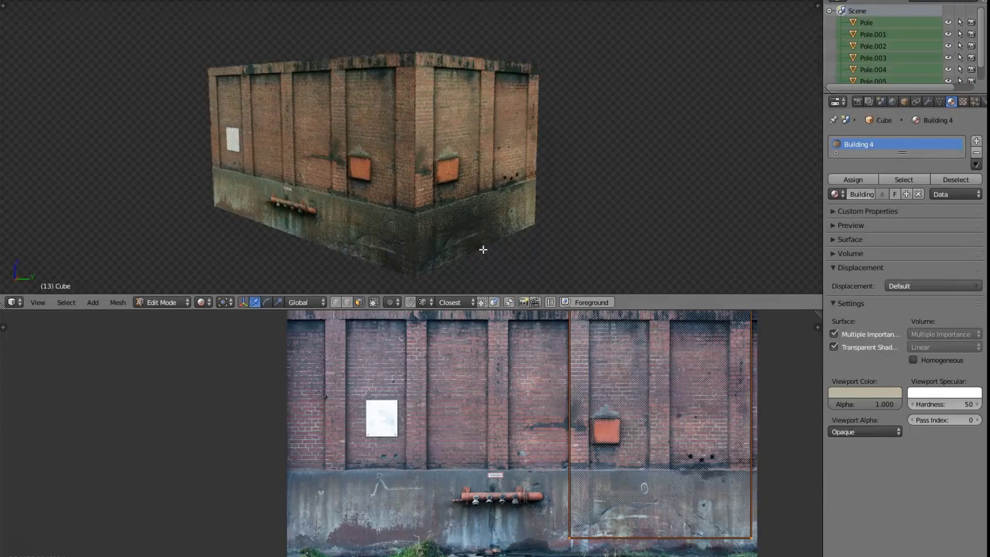
Step: Add the building's other walls to the face selection so their UV faces show together over the photo
scroll(493, 388, down, 2)
middle_drag(494, 388, 493, 396)
shift+right_click(264, 174)
middle_drag(265, 174, 252, 153)
shift+right_click(247, 181)
Step: Box-select the top edges of all wall UV faces and move them up along Y into the brick cornice
key(a)
key(b)
drag(295, 324, 661, 378)
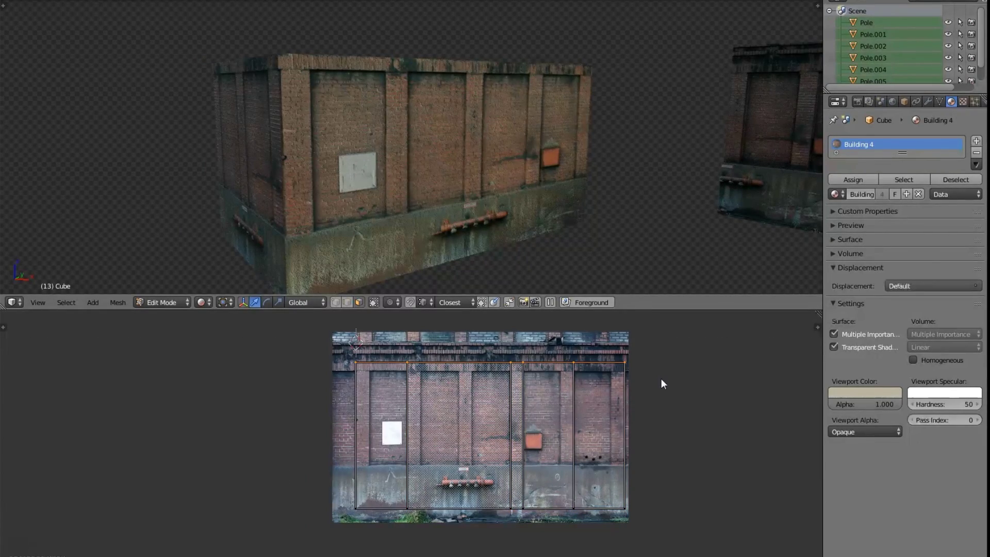
key(ctrl+space)
scroll(560, 239, up, 4)
middle_drag(468, 203, 361, 256)
key(g)
key(y)
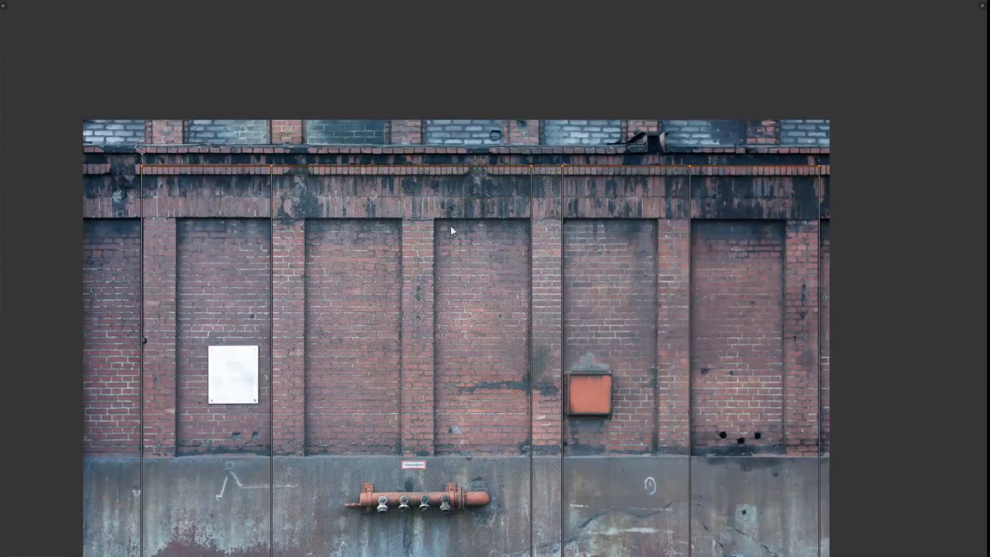
Step: Raise the top UV edges further along Y to the upper edge of the topmost brick ledge
scroll(473, 131, up, 3)
middle_drag(438, 136, 490, 283)
key(g)
key(y)
key(g)
key(y)
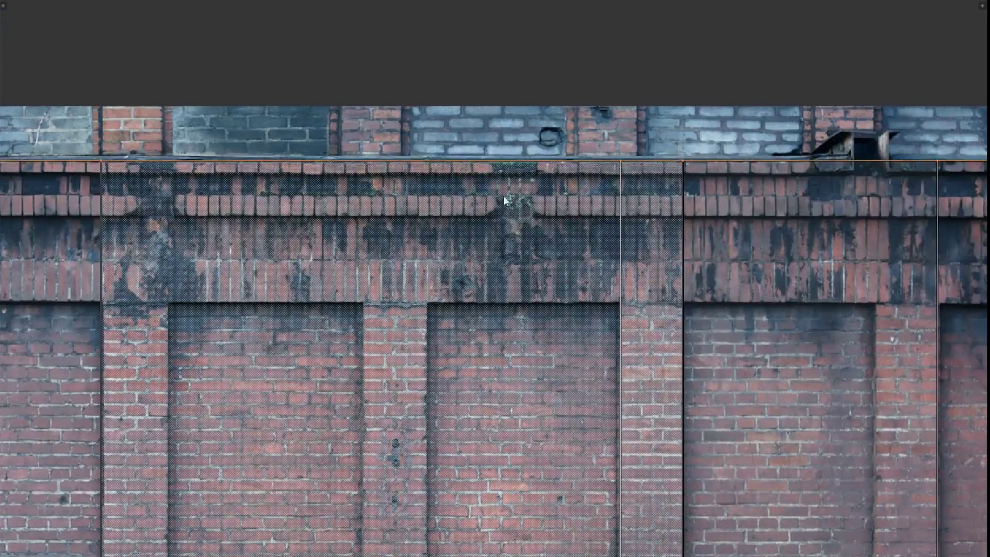
scroll(511, 208, down, 5)
scroll(422, 221, up, 6)
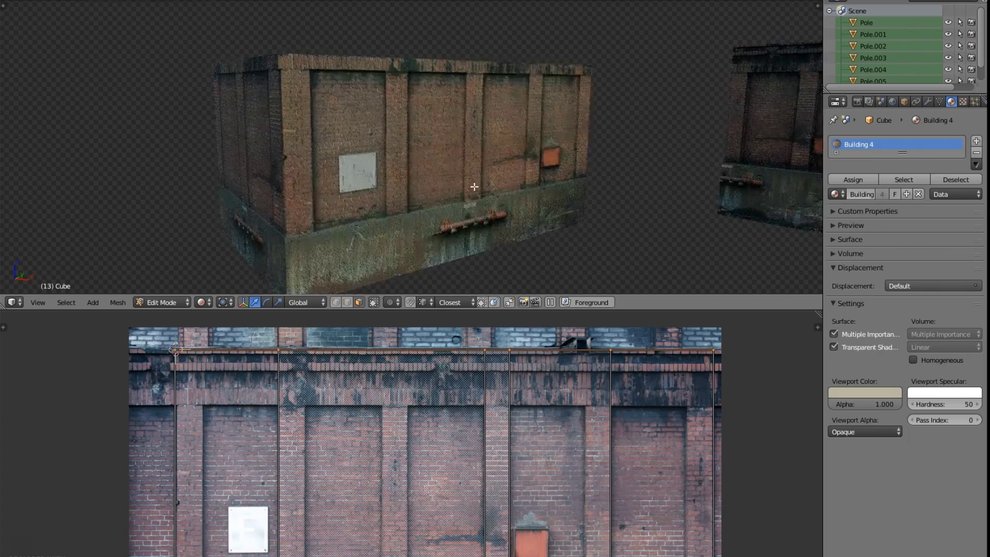
Step: Switch the 3D view to textured shading, leave mesh editing and bring the building corner near the white panel up close
mouse_move(474, 186)
middle_down()
mouse_move(468, 195)
mouse_move(487, 192)
middle_up()
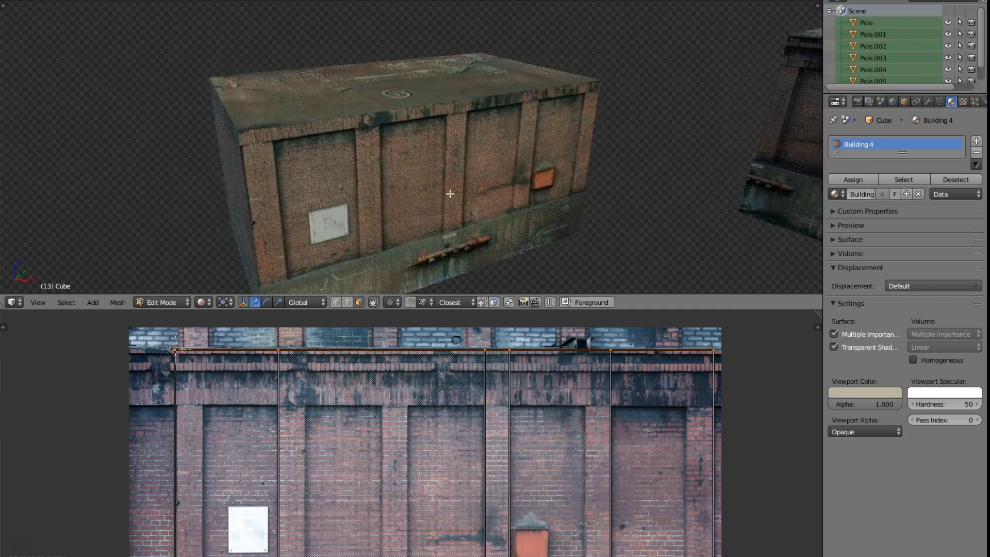
middle_drag(372, 219, 410, 185)
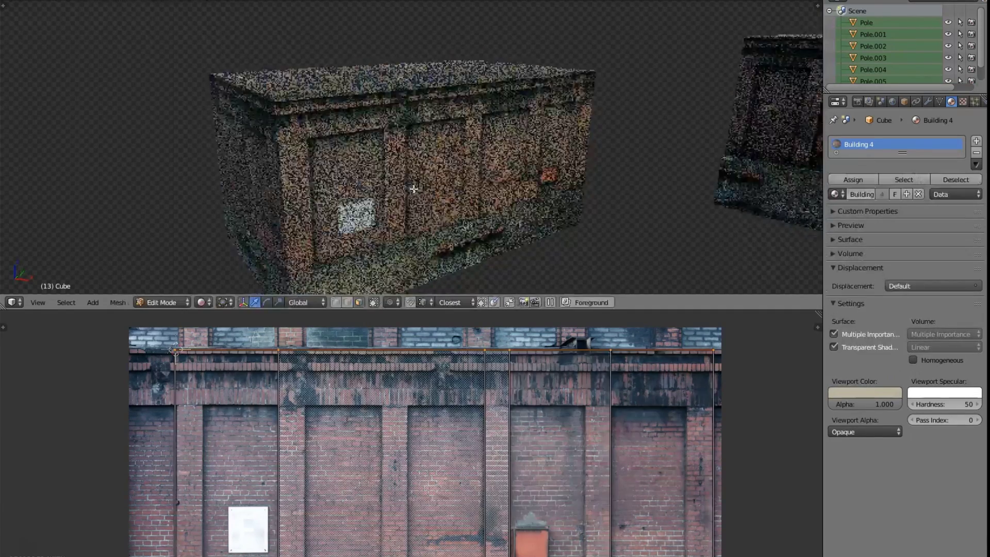
scroll(463, 188, up, 2)
key(shift+z)
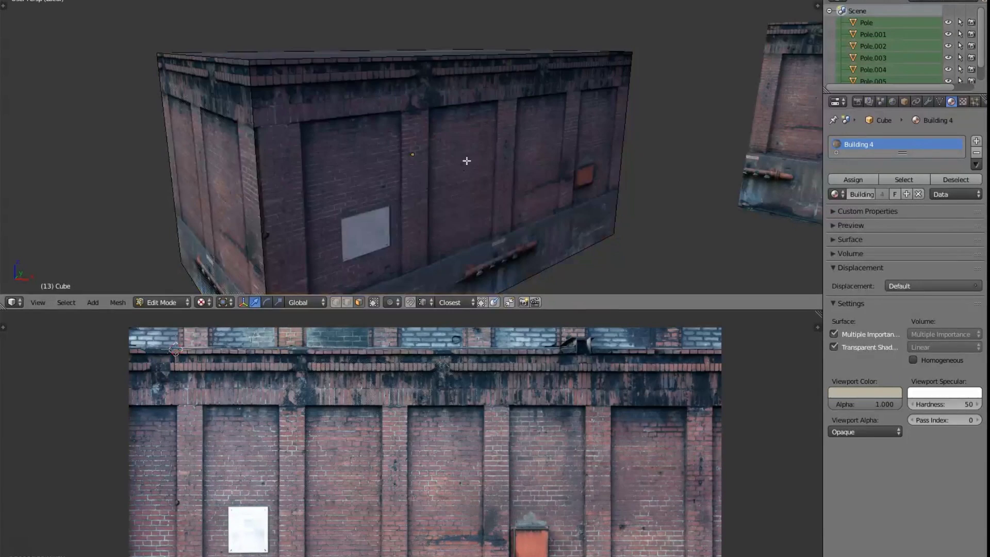
key(Tab)
key(a)
middle_drag(352, 171, 363, 163)
key(shift+space)
scroll(373, 249, up, 2)
Step: Select the long wall's face and move its UV edge beside the white panel's pillar onto the dark seam bordering that pillar
right_click(389, 289)
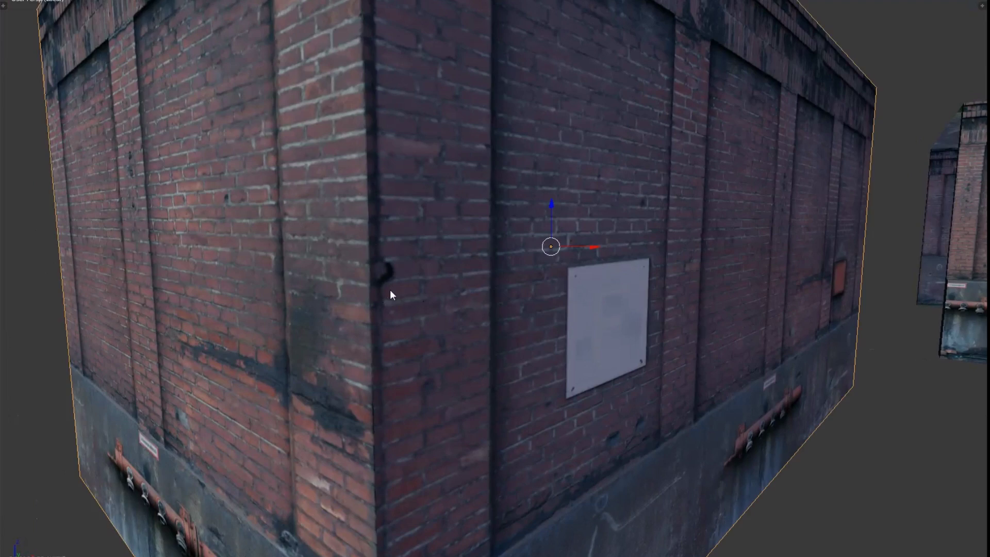
key(Tab)
right_click(354, 284)
right_click(382, 271)
right_click(294, 316)
right_click(421, 280)
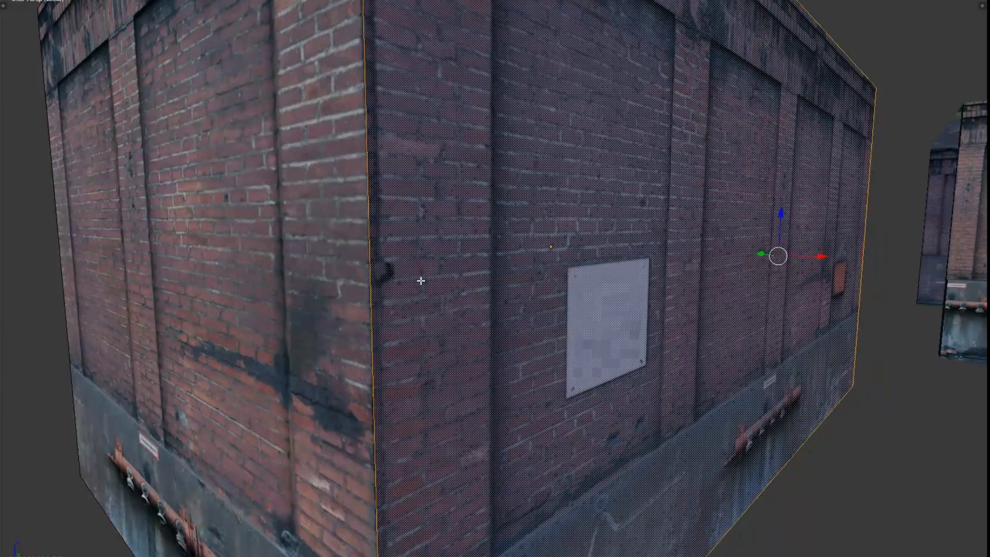
key(alt+F10)
scroll(319, 443, up, 4)
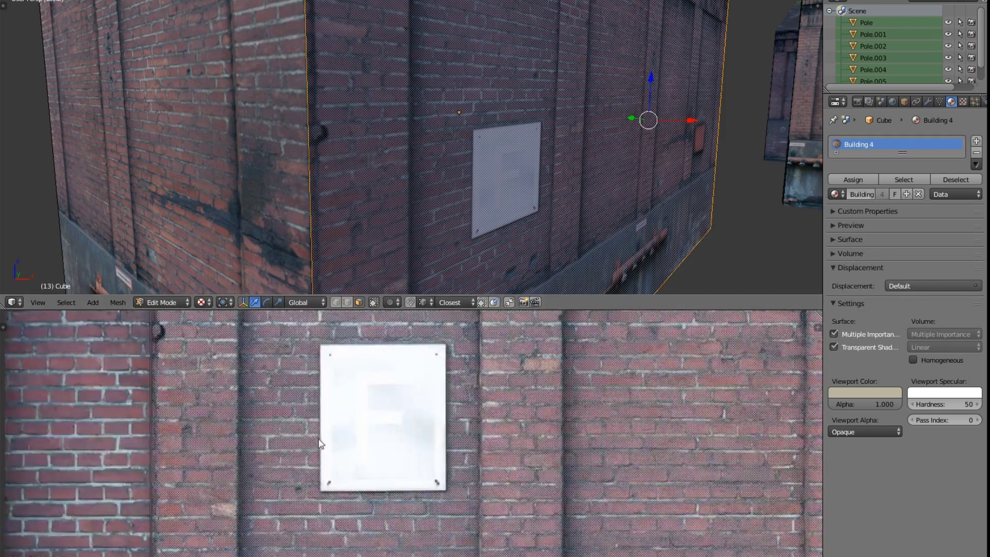
middle_drag(150, 425, 292, 466)
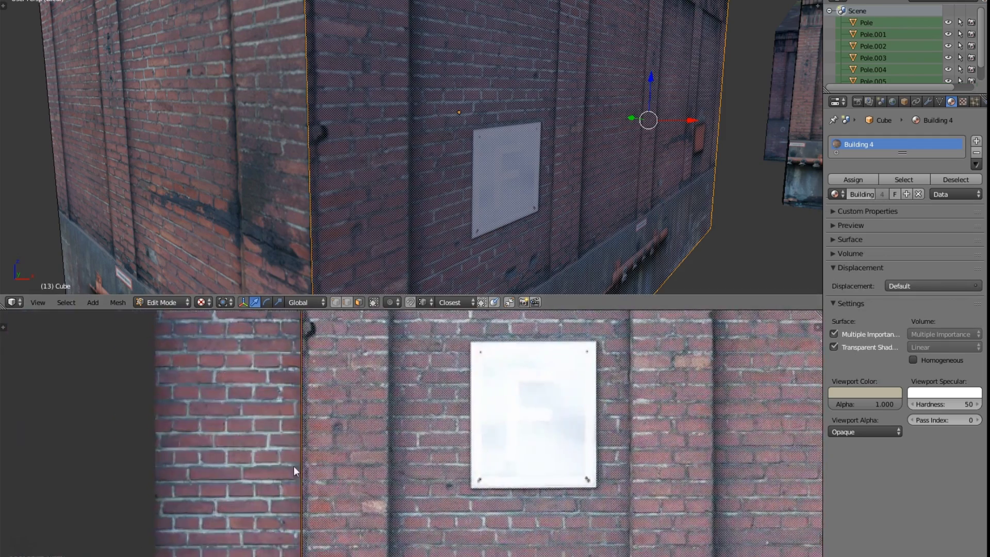
scroll(293, 466, up, 4)
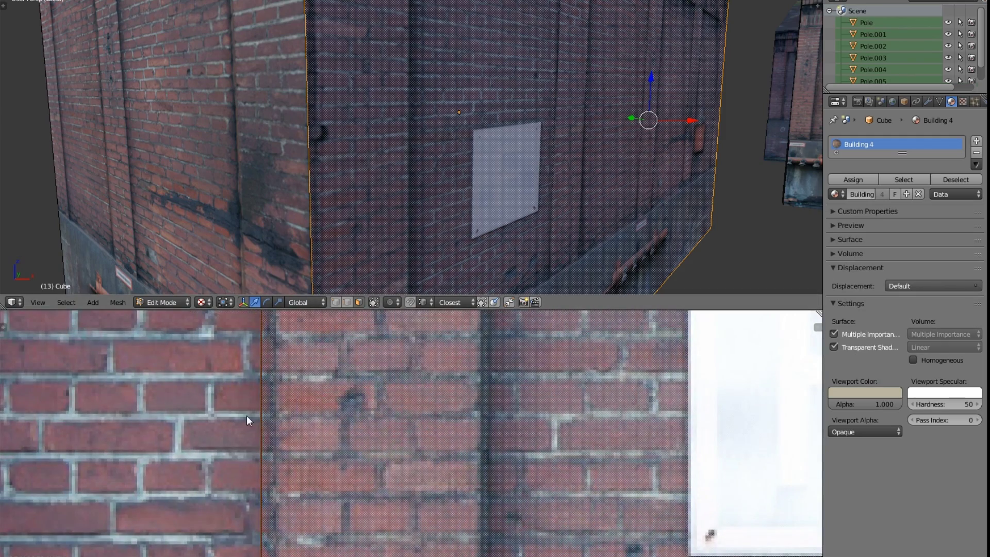
key(g)
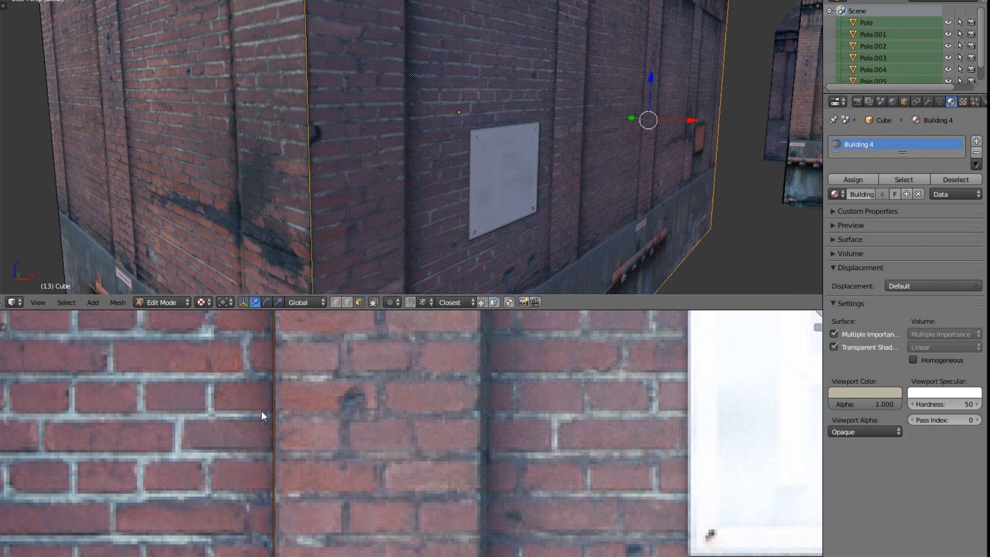
click(271, 408)
Step: Examine the brick texture across the building's walls, the corner pillars and the cornice
key(Tab)
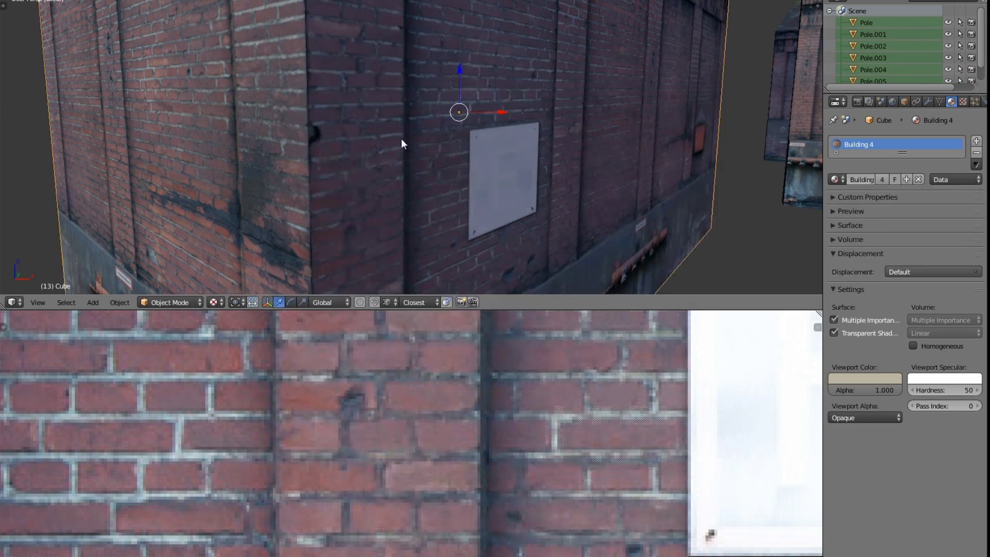
scroll(401, 139, down, 4)
key(a)
scroll(448, 134, down, 2)
middle_drag(435, 128, 392, 195)
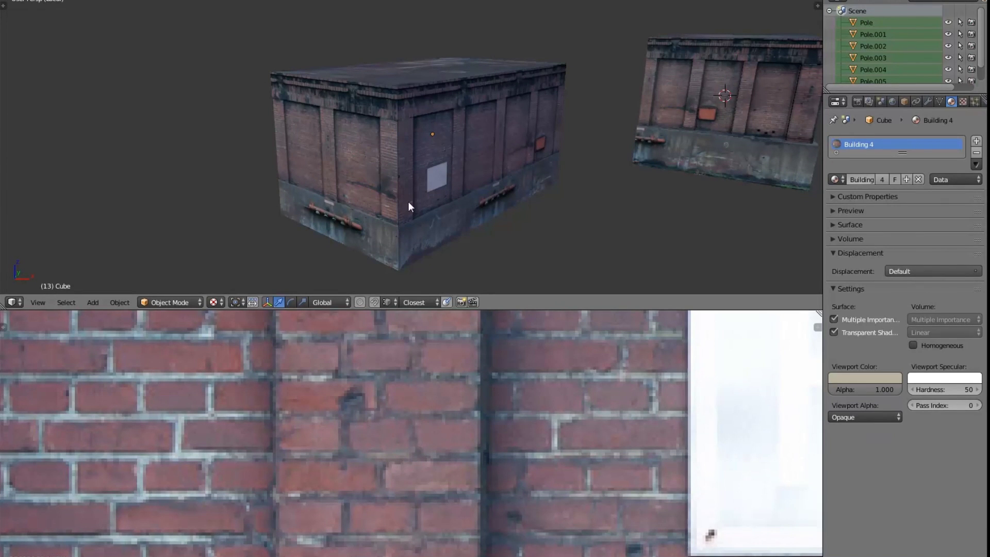
middle_drag(439, 201, 403, 191)
scroll(341, 221, up, 3)
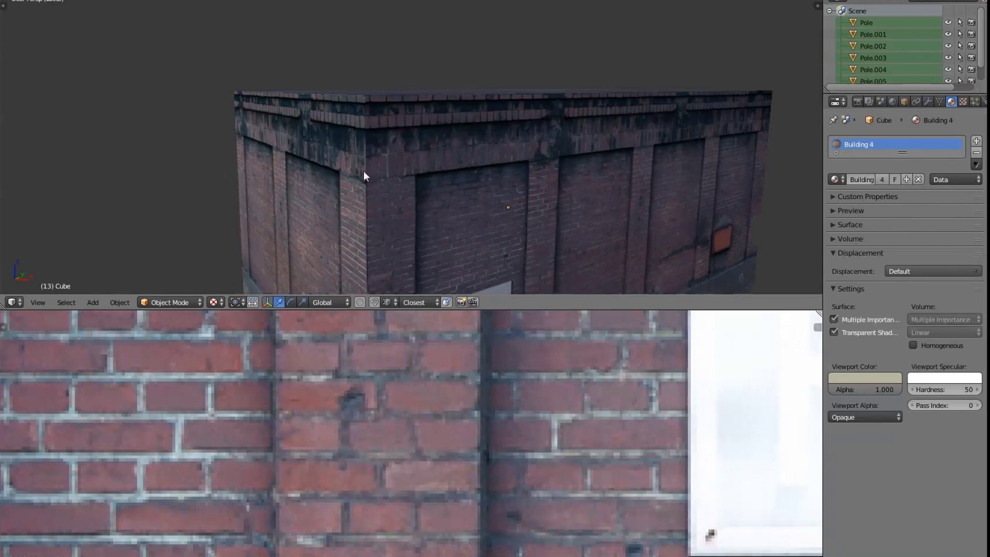
Step: Cut a horizontal edge loop around the building and slide it up into the cornice with a factor of -0.765
key(Tab)
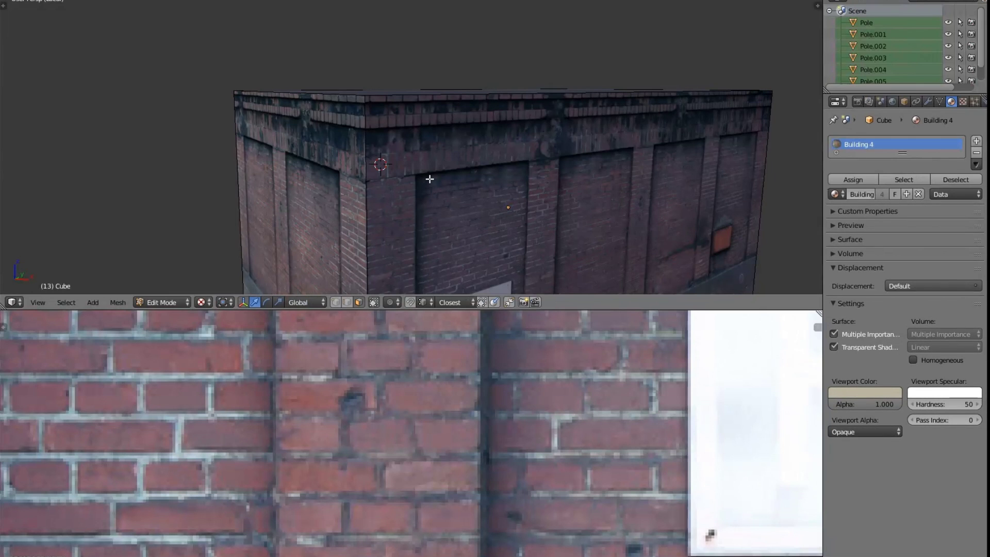
key(ctrl+r)
click(366, 235)
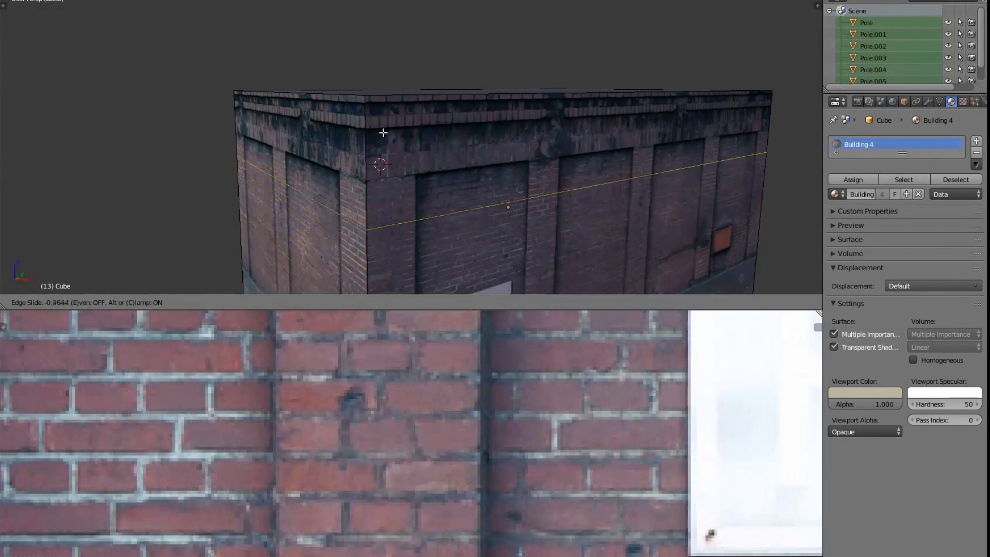
click(379, 61)
key(t)
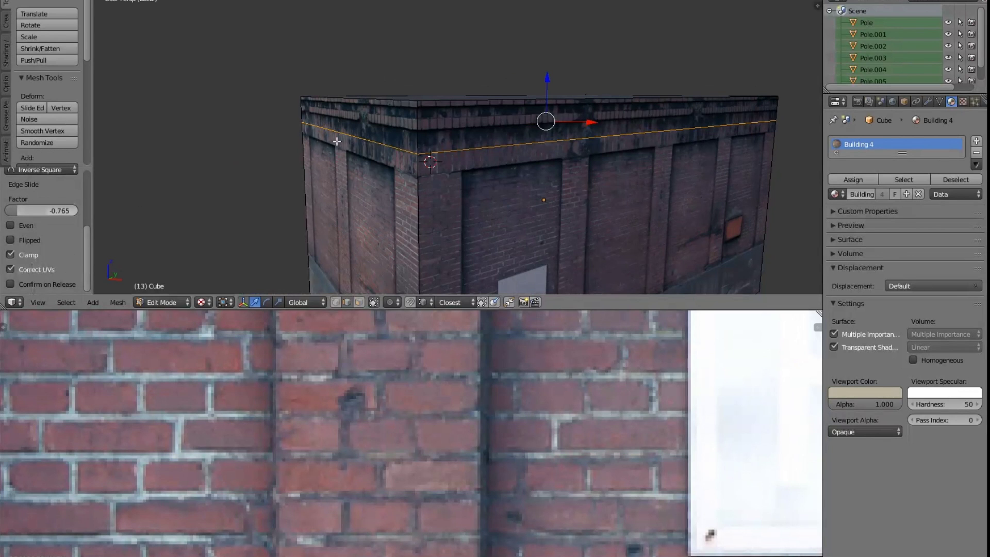
key(t)
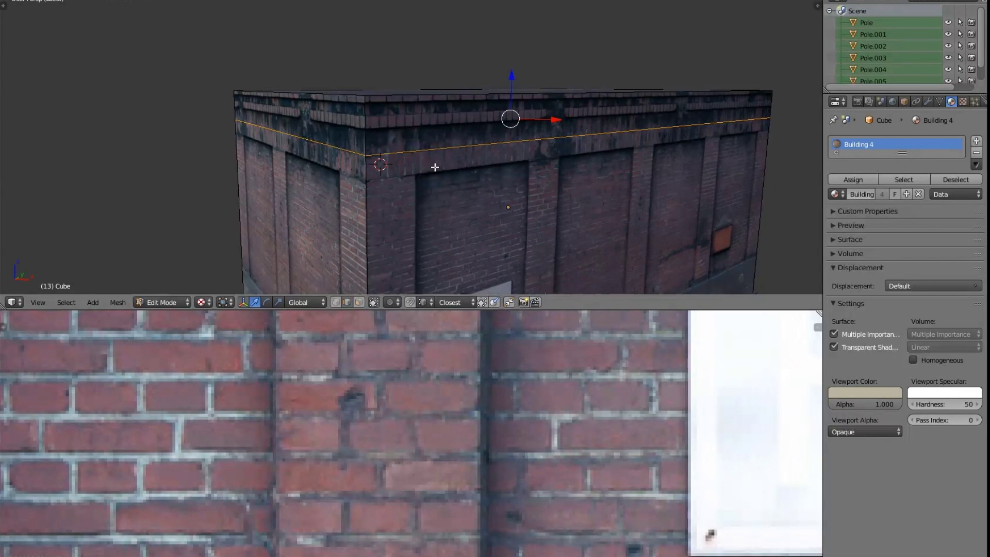
Step: Turn off Correct UVs for the edge slide, try sliding the loop to see the texture shift, and undo the loop cut
key(t)
click(38, 267)
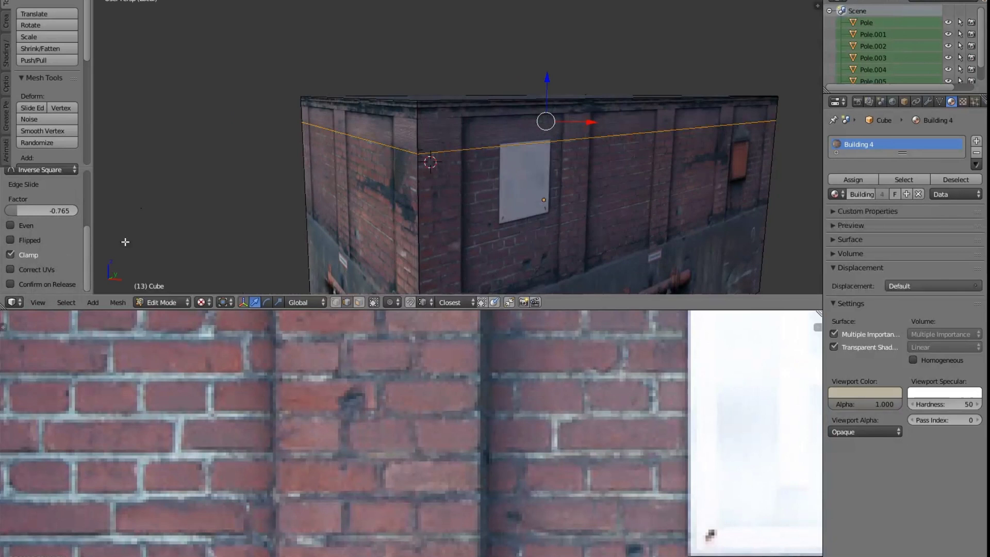
key(g)
key(g)
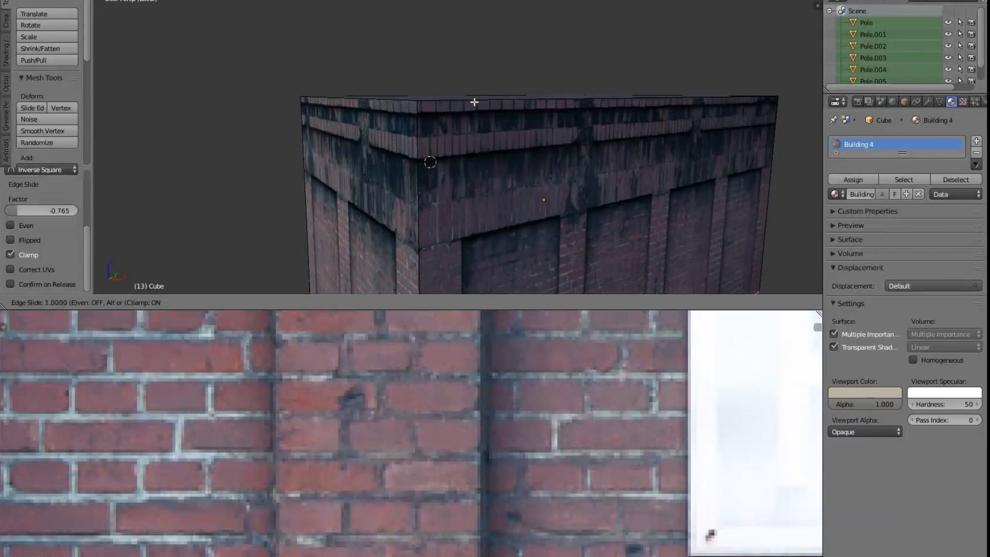
right_click(525, 39)
key(ctrl+z)
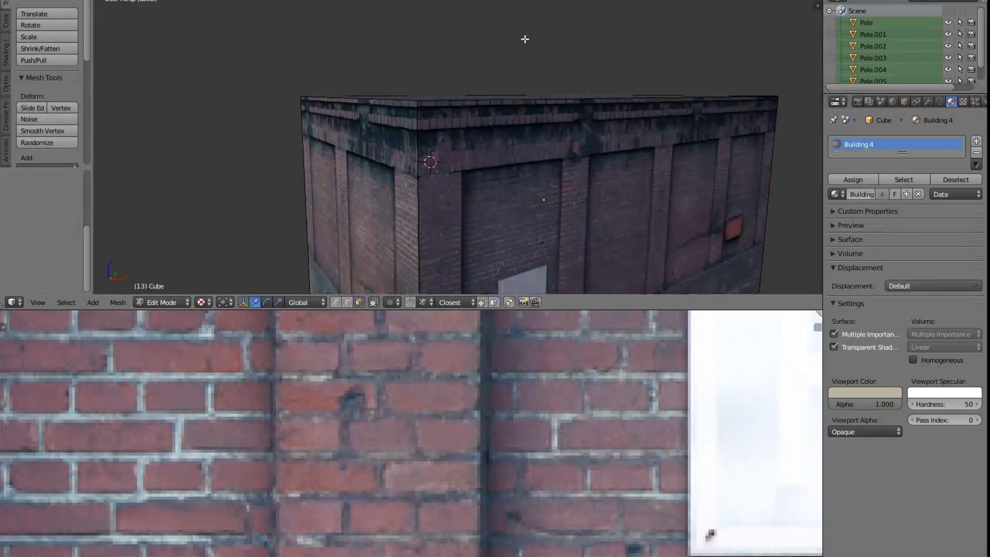
Step: Cut a new horizontal edge loop with Correct UVs on and slide it to the cornice's lower edge above the recessed panels
key(ctrl+r)
click(413, 155)
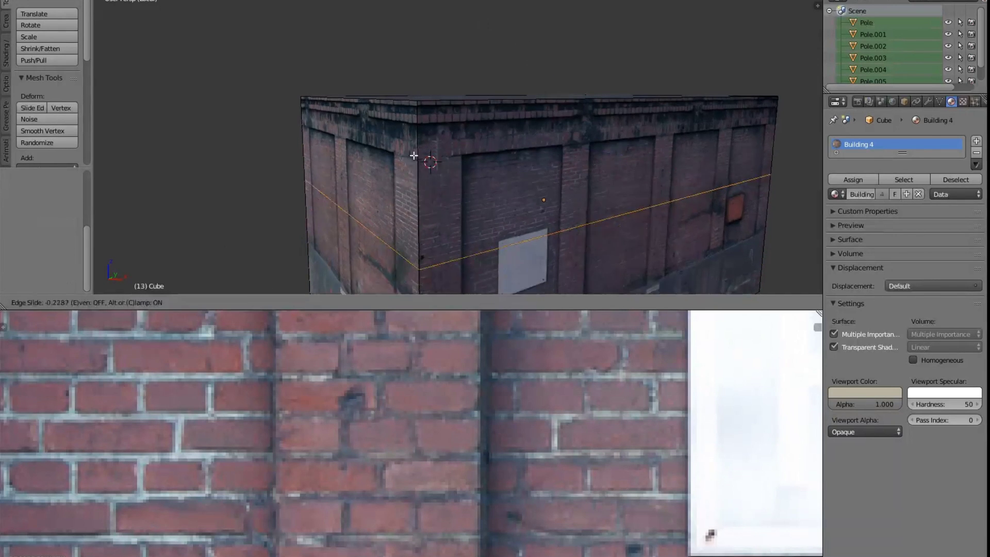
click(423, 106)
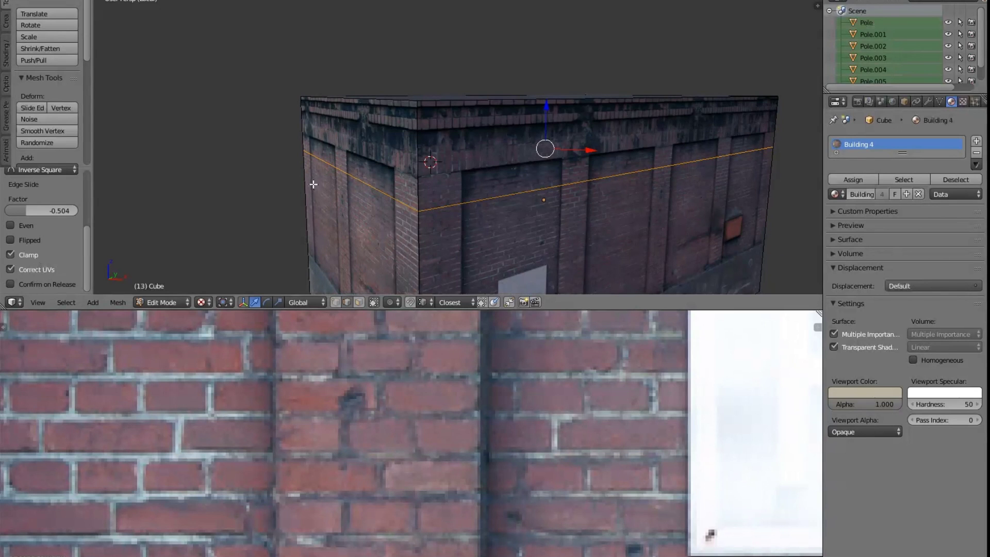
key(t)
key(g)
key(g)
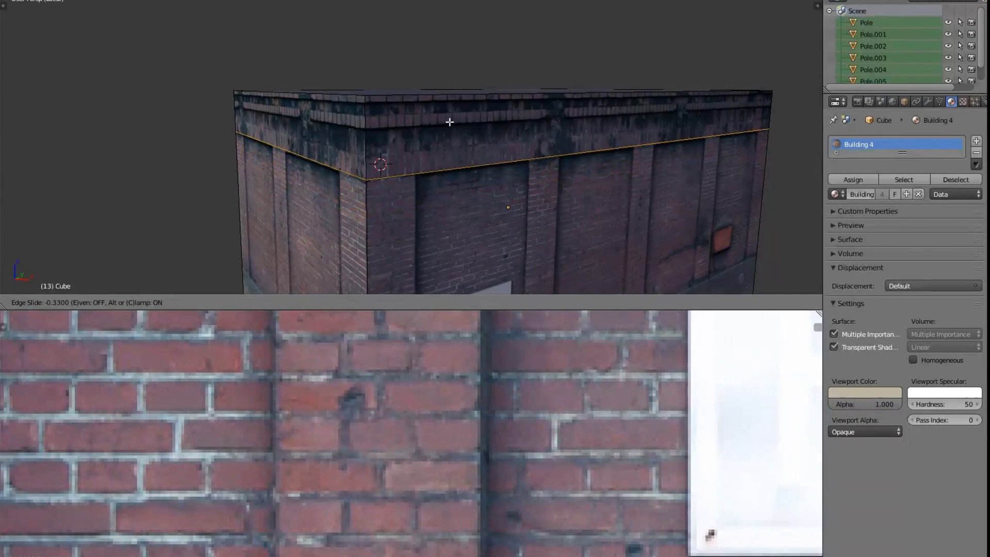
click(448, 124)
Step: Cut a second horizontal edge loop and slide it down to the line where the brick meets the concrete base
middle_drag(449, 124, 432, 76)
key(ctrl+r)
click(302, 164)
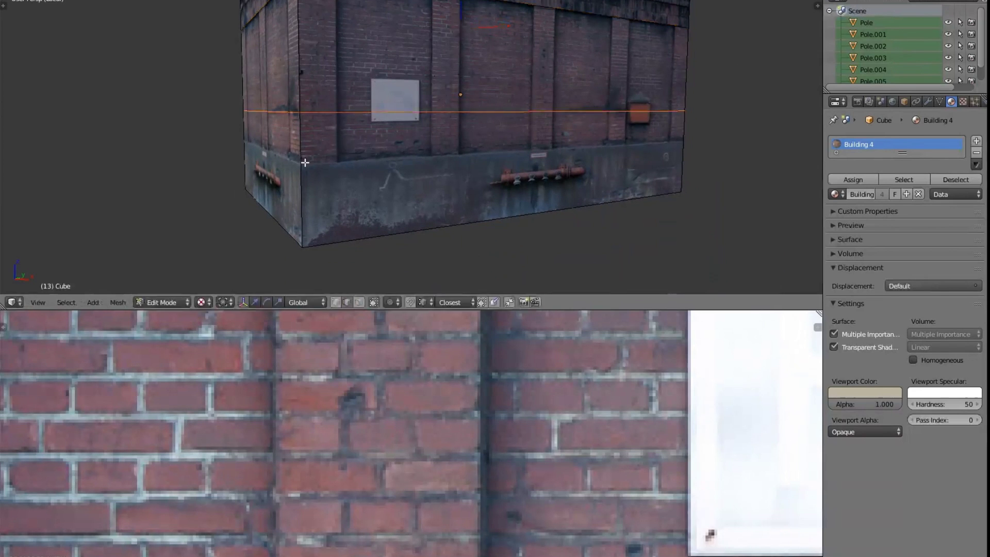
click(296, 73)
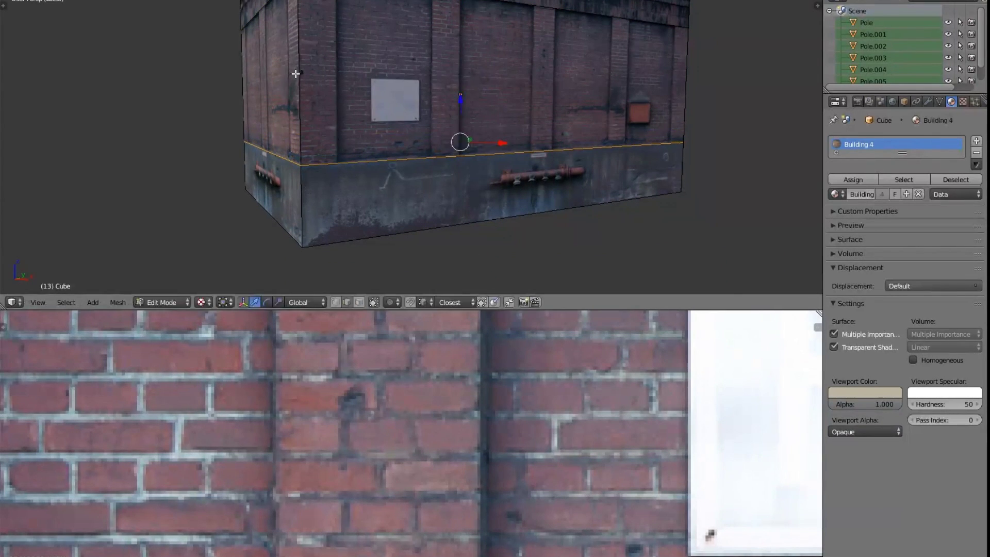
Step: Add two edge loops in the cornice: one between the two rows of upright bricks, one along the underside of the projecting ledge
middle_drag(315, 82, 358, 256)
mouse_move(344, 134)
middle_down()
mouse_move(351, 141)
mouse_move(335, 132)
middle_up()
scroll(332, 91, up, 1)
middle_drag(333, 91, 354, 138)
key(ctrl+r)
click(290, 163)
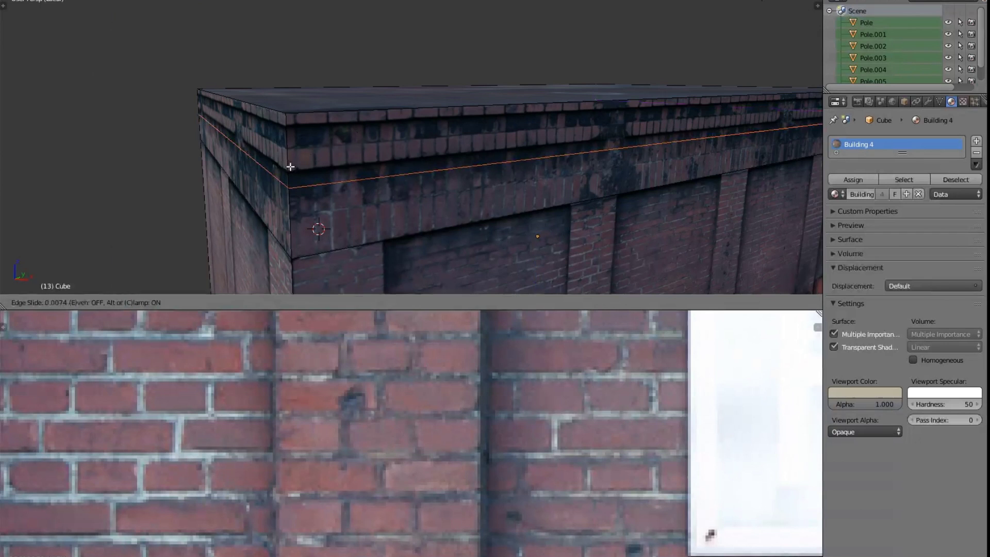
click(328, 124)
key(g)
key(g)
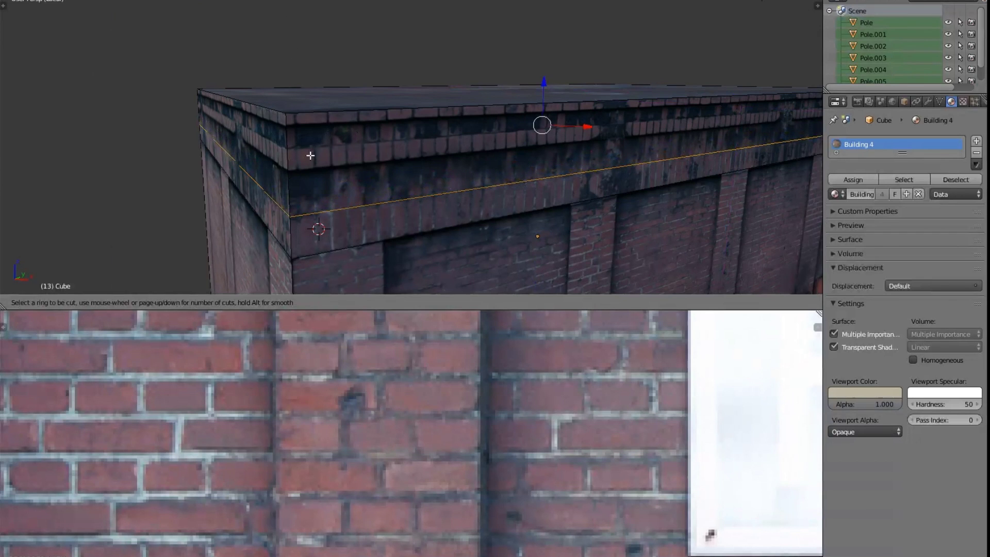
click(302, 203)
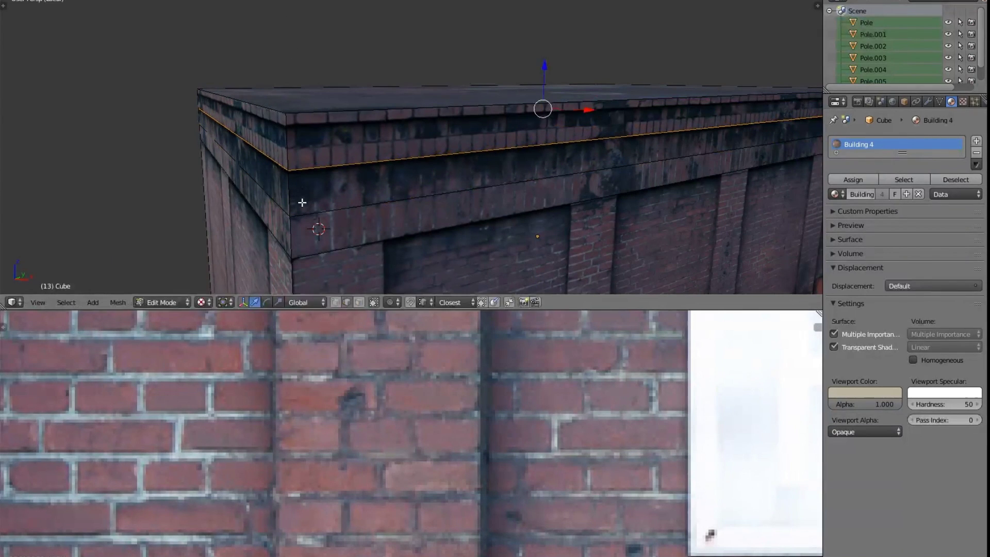
Step: Cut a horizontal edge loop in the cornice and slide it up to just below the topmost brick row
key(g)
key(g)
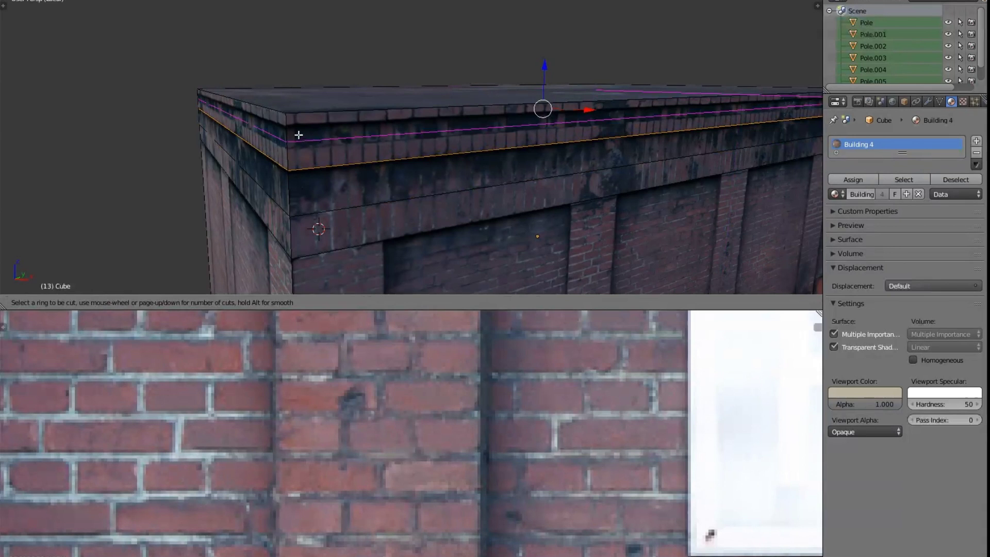
click(304, 178)
key(g)
key(g)
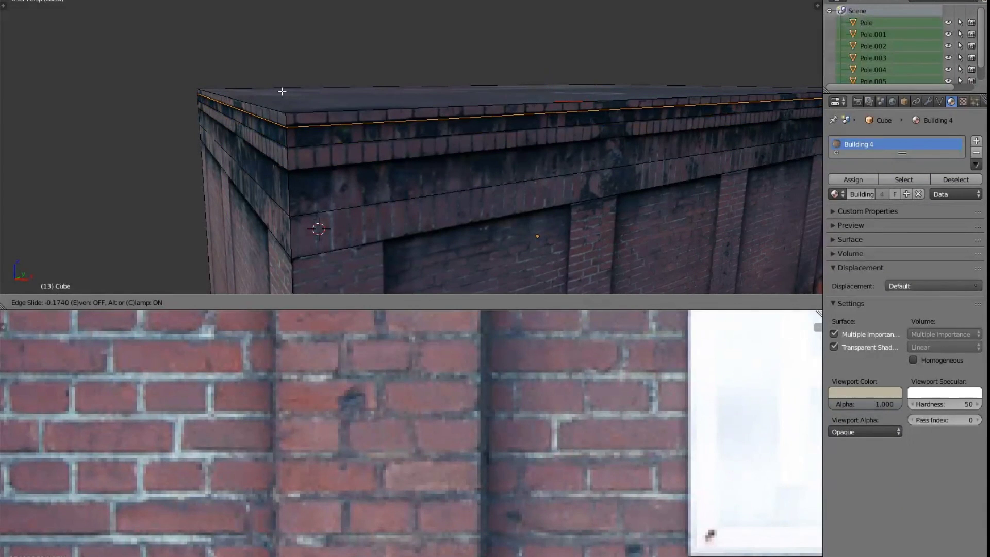
click(279, 79)
Step: Cut two vertical edge loops on the long wall, at the corner pillar's inner edge and the second pillar's far edge
middle_drag(492, 196, 438, 139)
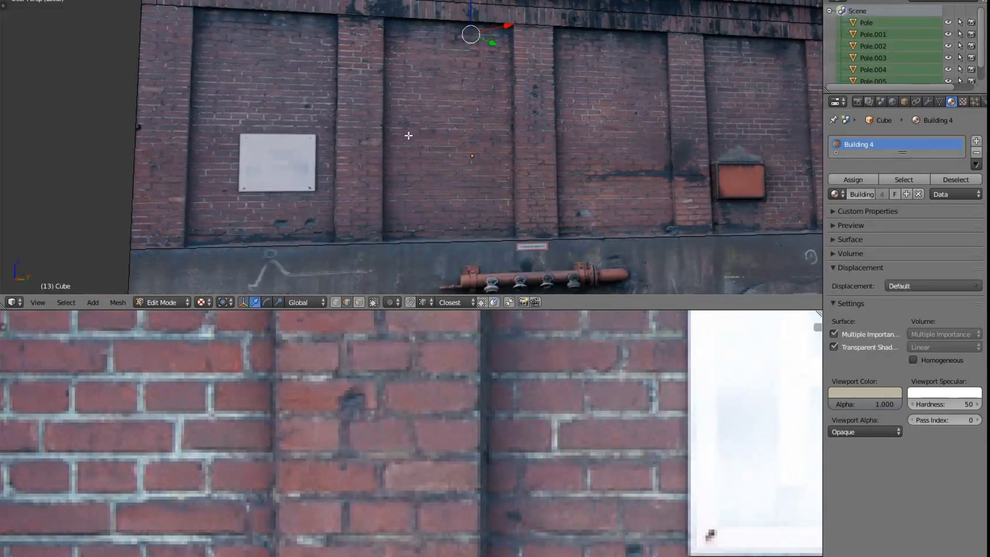
scroll(408, 136, down, 2)
key(ctrl+r)
click(249, 25)
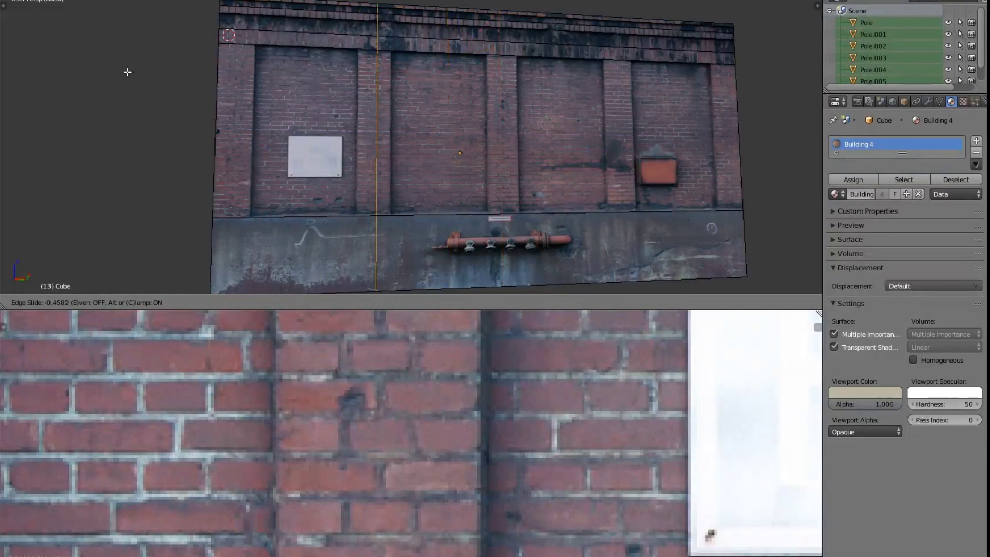
click(358, 88)
key(ctrl+r)
click(367, 85)
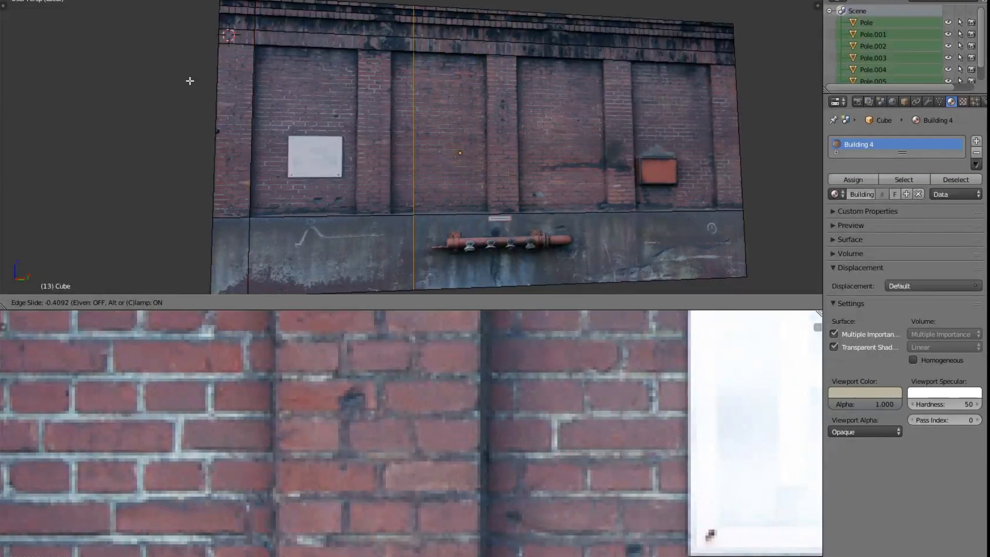
click(790, 91)
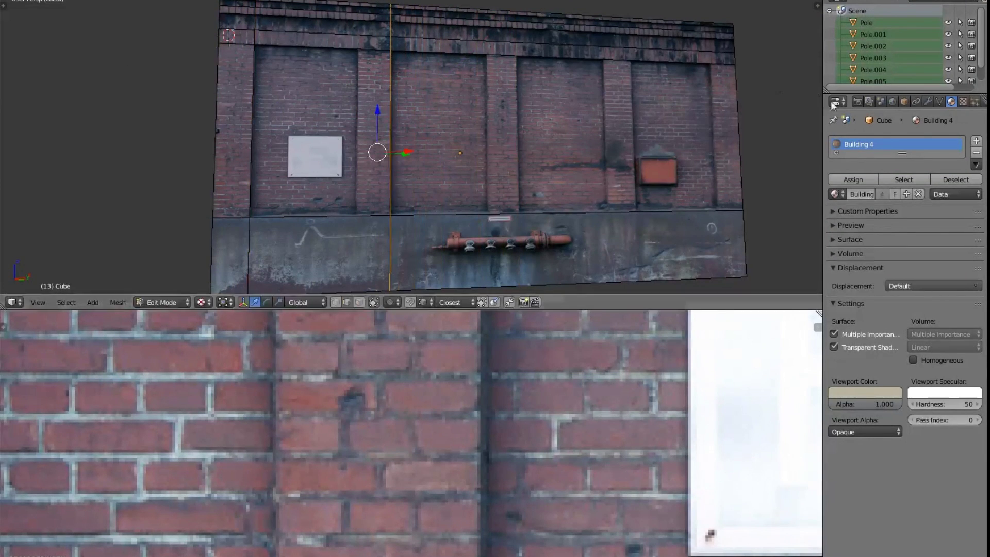
Step: Cut vertical edge loops along the remaining pillar edges of the long wall
key(ctrl+r)
click(269, 60)
click(304, 61)
key(ctrl+r)
click(483, 58)
click(521, 65)
key(ctrl+r)
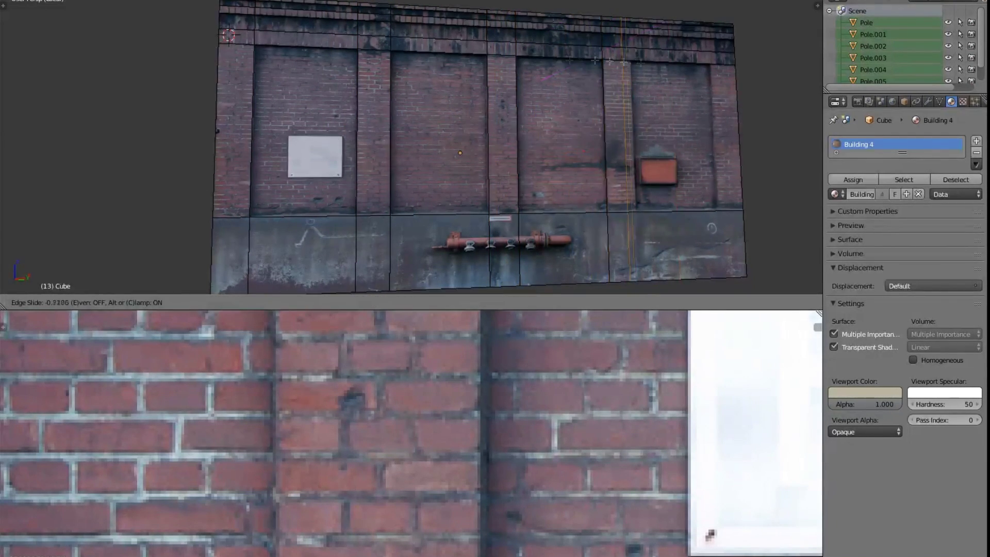
right_click(521, 51)
Step: Cut vertical edge loops on the short wall and slide them onto the edges of its brick pillars
middle_drag(521, 51, 466, 134)
key(KP_Decimal)
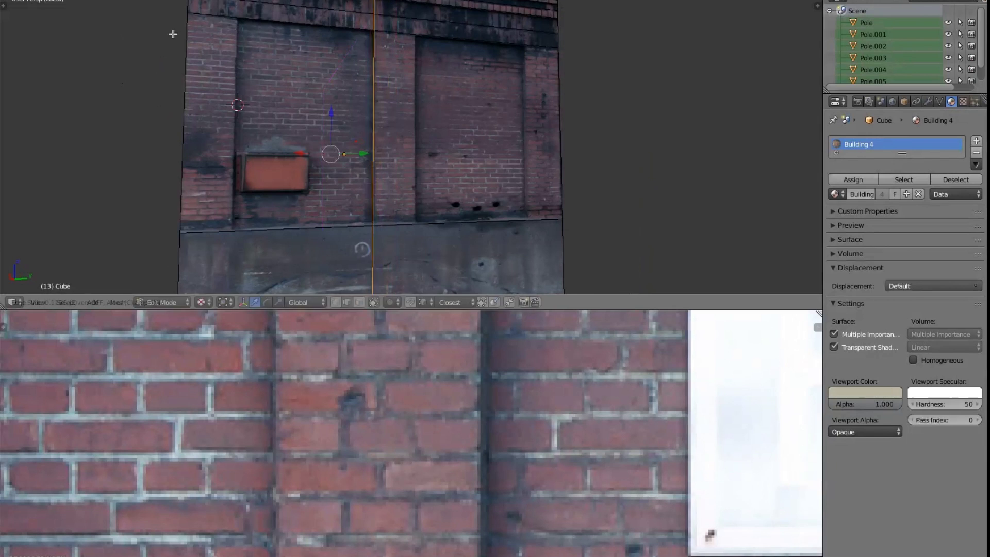
key(ctrl+r)
click(464, 58)
click(800, 84)
key(ctrl+r)
click(268, 196)
click(199, 195)
Step: Extrude the brick panel faces between the pillars on all walls and push them inward about 0.11 with Shrink/Fatten
scroll(265, 109, down, 2)
middle_drag(264, 108, 428, 123)
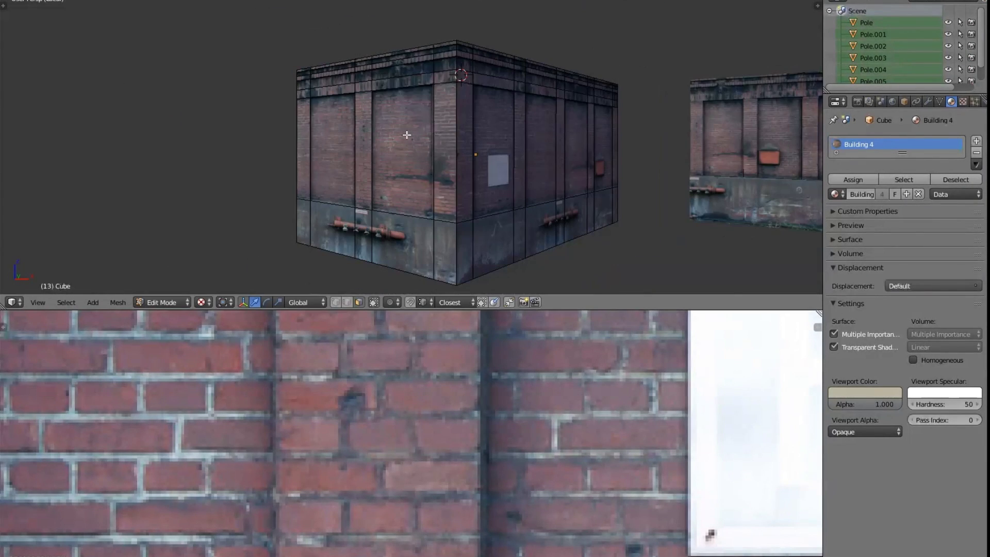
right_click(403, 165)
shift+right_click(319, 155)
middle_drag(471, 153, 427, 161)
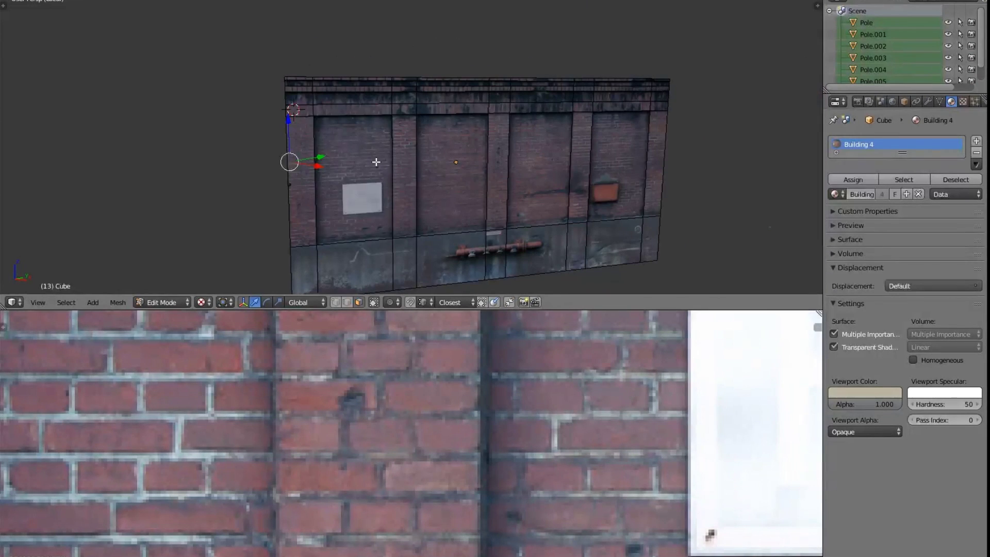
shift+right_click(376, 162)
shift+right_click(466, 157)
shift+right_click(538, 164)
shift+right_click(614, 150)
middle_drag(614, 150, 441, 170)
shift+right_click(441, 170)
shift+right_click(373, 175)
middle_drag(372, 175, 707, 140)
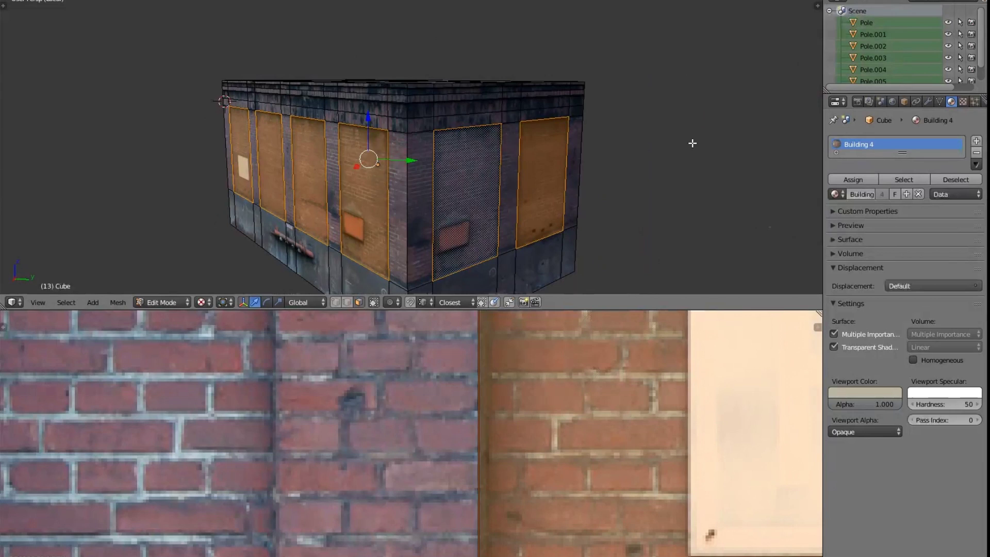
key(e)
right_click(671, 183)
key(alt+s)
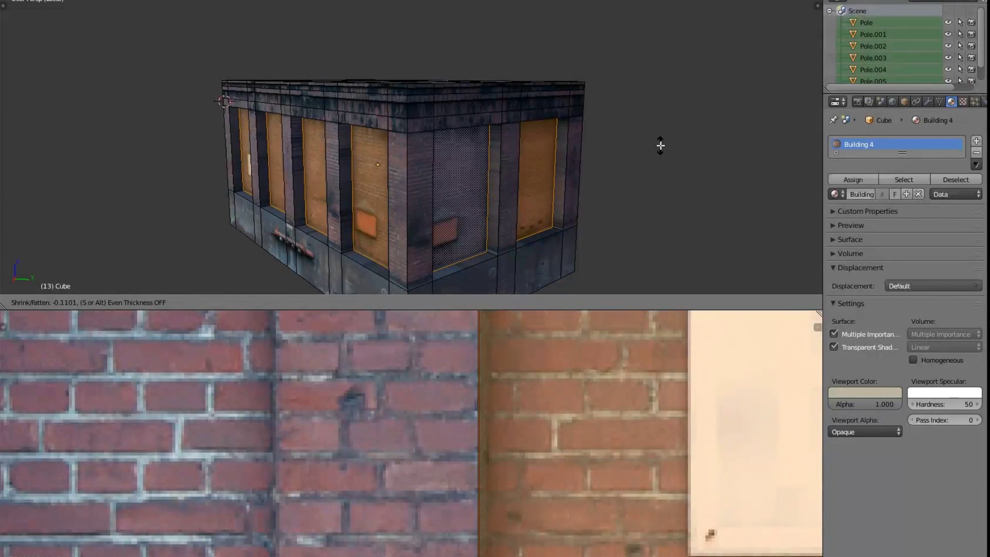
click(660, 146)
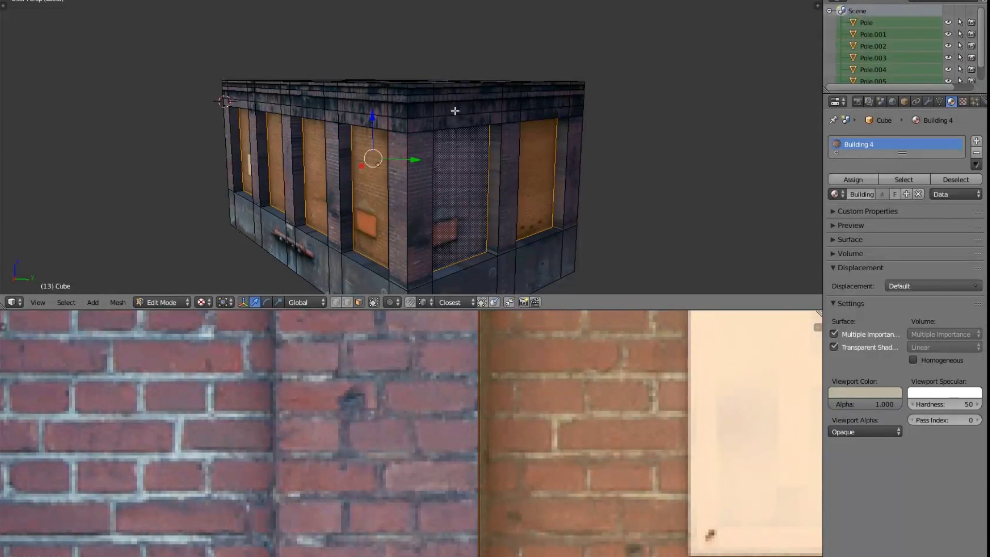
Step: Extrude the ring of brick faces directly above the recessed panels and push it outward with Shrink/Fatten
scroll(455, 111, up, 4)
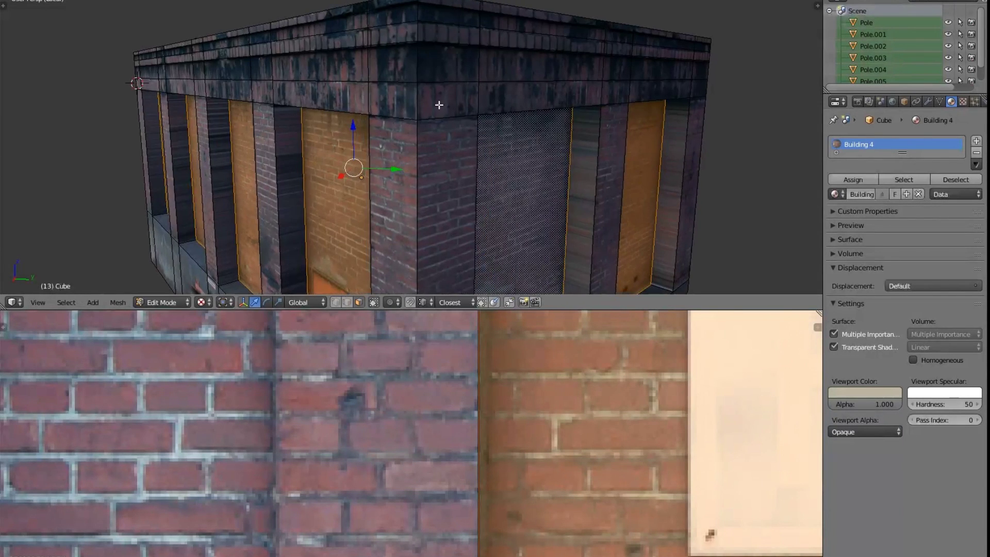
right_click(445, 104)
shift+right_click(507, 99)
alt+right_click(411, 105)
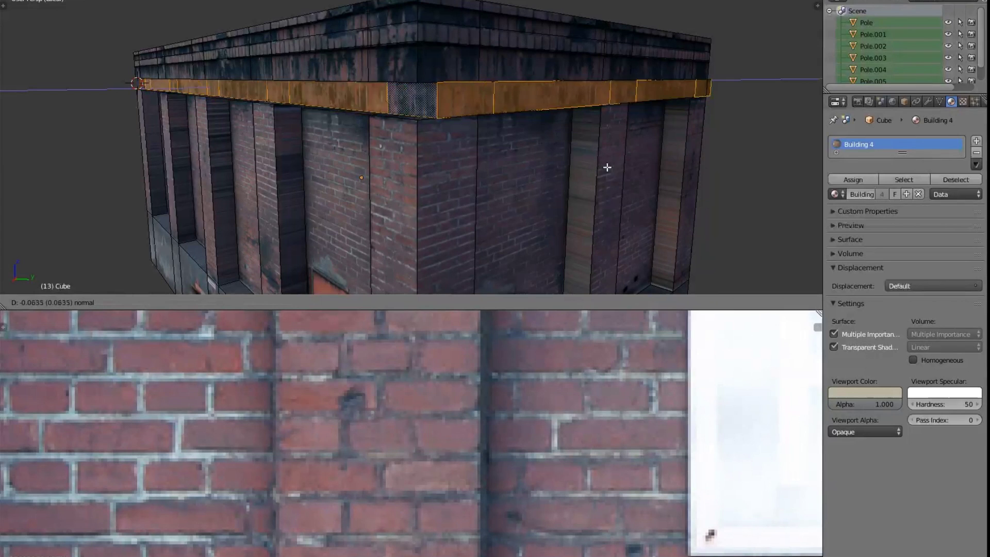
key(alt+s)
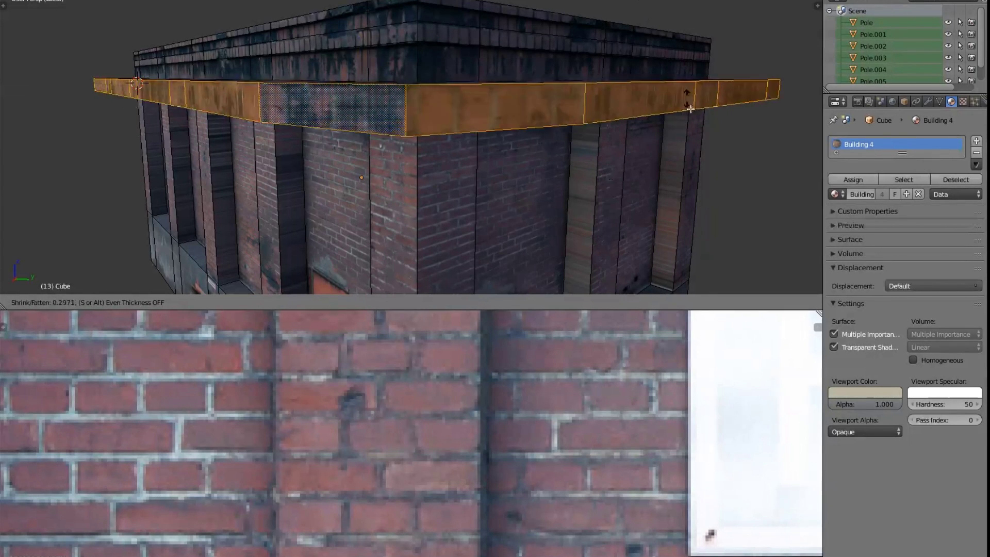
click(644, 126)
scroll(496, 168, down, 5)
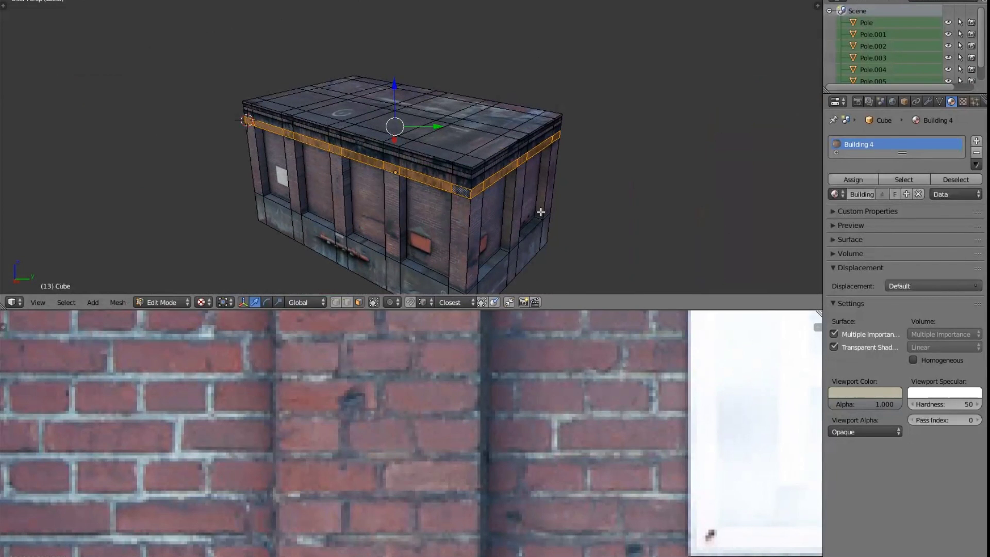
key(alt+s)
key(Escape)
middle_drag(502, 177, 452, 186)
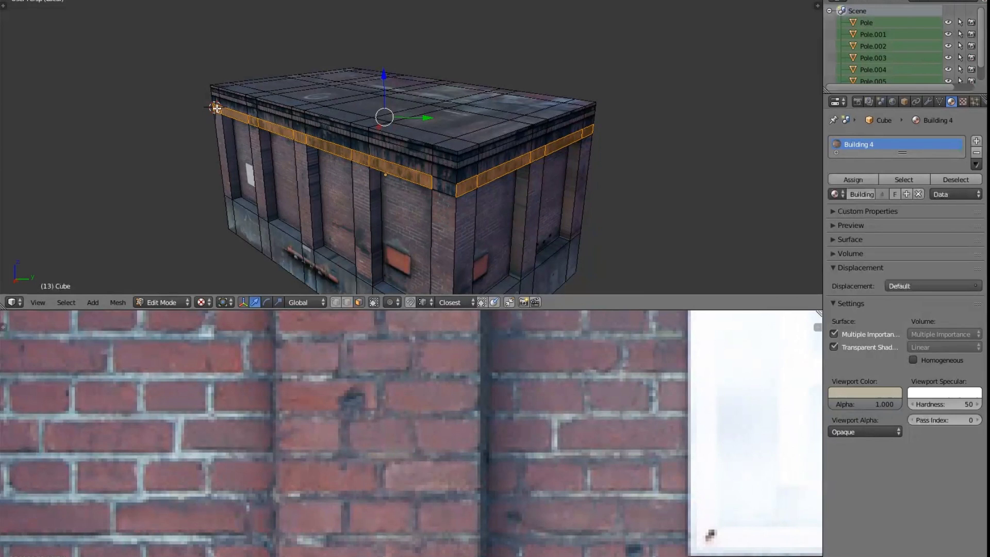
key(alt+s)
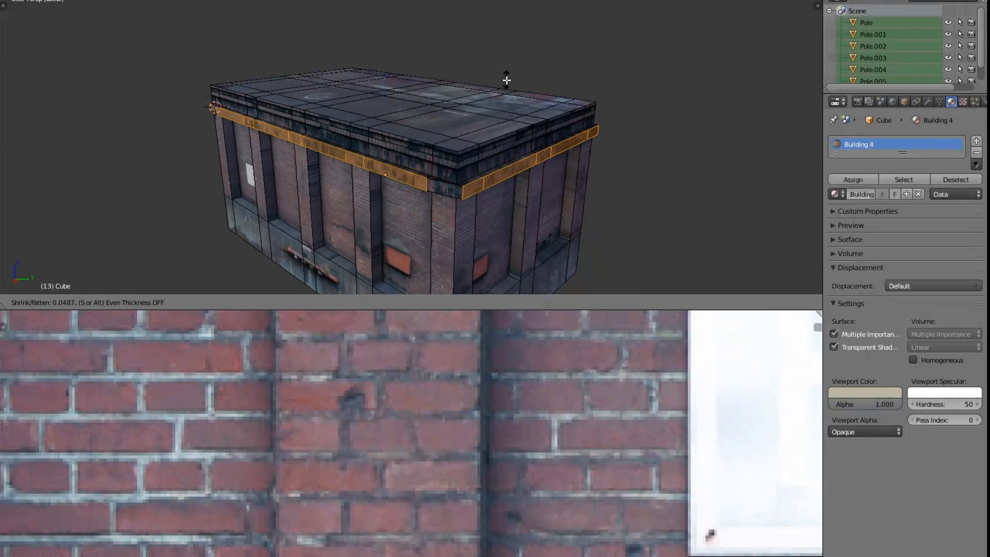
key(Escape)
Step: Limit the band selection to the short ends and scale those strips outward along local X
middle_drag(381, 165, 402, 161)
key(c)
mouse_move(472, 147)
middle_down()
mouse_move(409, 153)
mouse_move(268, 129)
middle_up()
mouse_move(540, 98)
middle_down()
mouse_move(569, 96)
mouse_move(550, 98)
middle_up()
key(s)
key(x)
key(x)
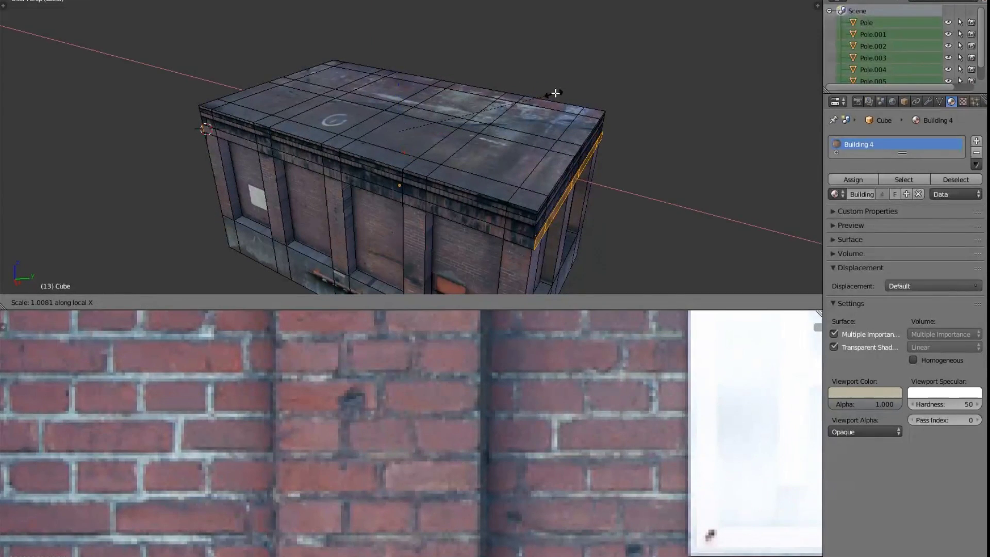
click(571, 86)
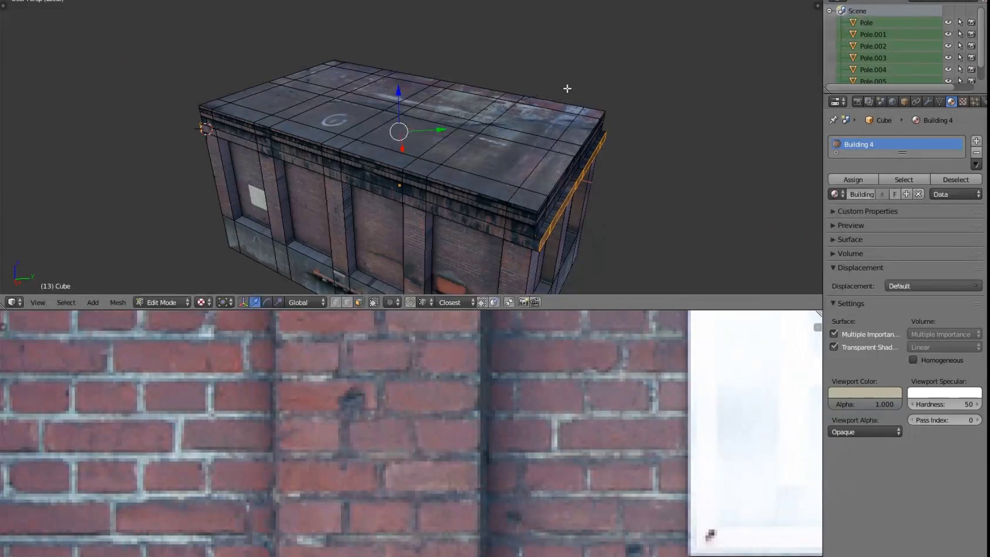
Step: Isolate the band strip on one long side using wireframe view and move it outward about 0.04 along local Y
middle_drag(569, 88, 455, 146)
alt+right_click(403, 164)
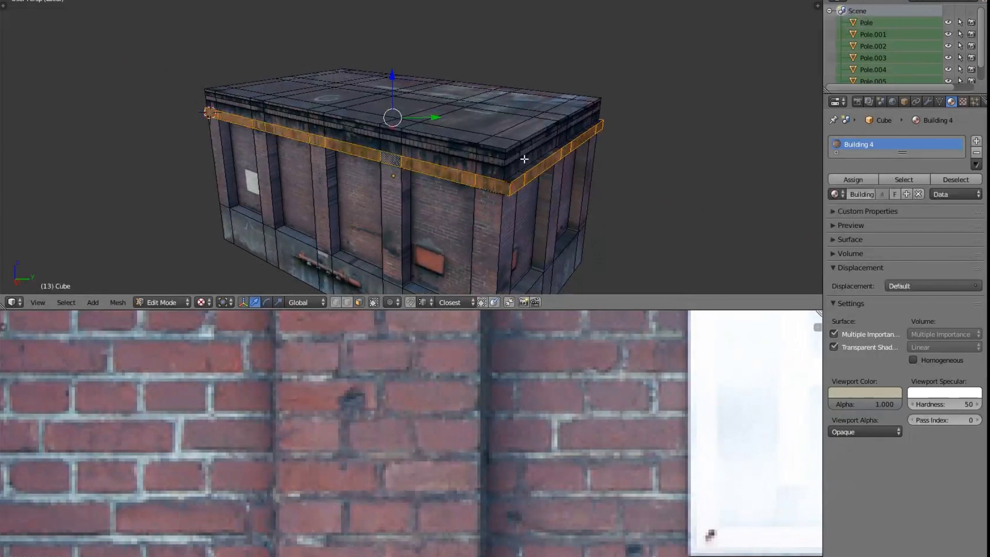
key(z)
middle_drag(531, 173, 598, 125)
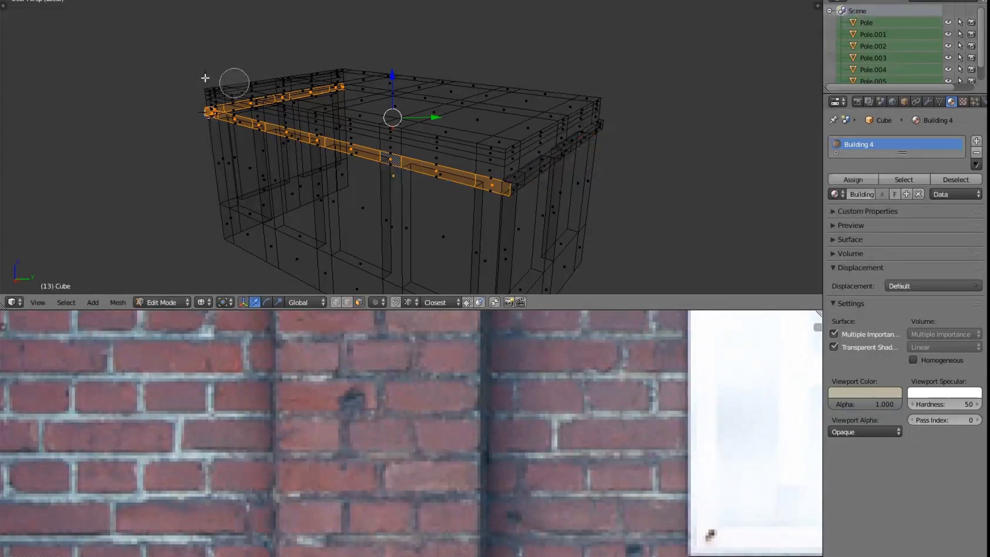
middle_drag(232, 98, 347, 84)
right_click(317, 76)
middle_drag(247, 80, 356, 93)
key(c)
middle_drag(481, 176, 487, 220)
right_click(487, 219)
key(z)
middle_drag(616, 193, 618, 174)
scroll(617, 175, up, 2)
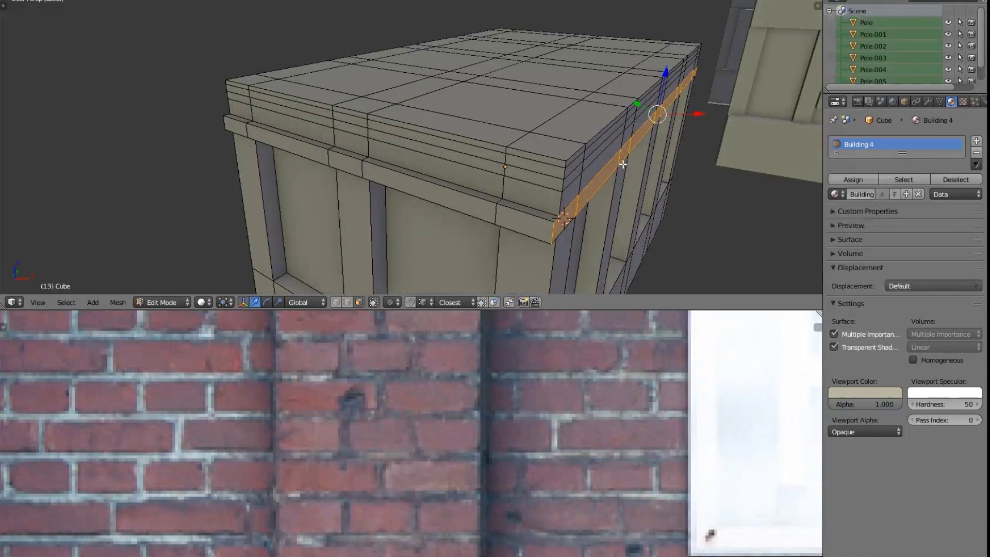
key(g)
key(y)
key(y)
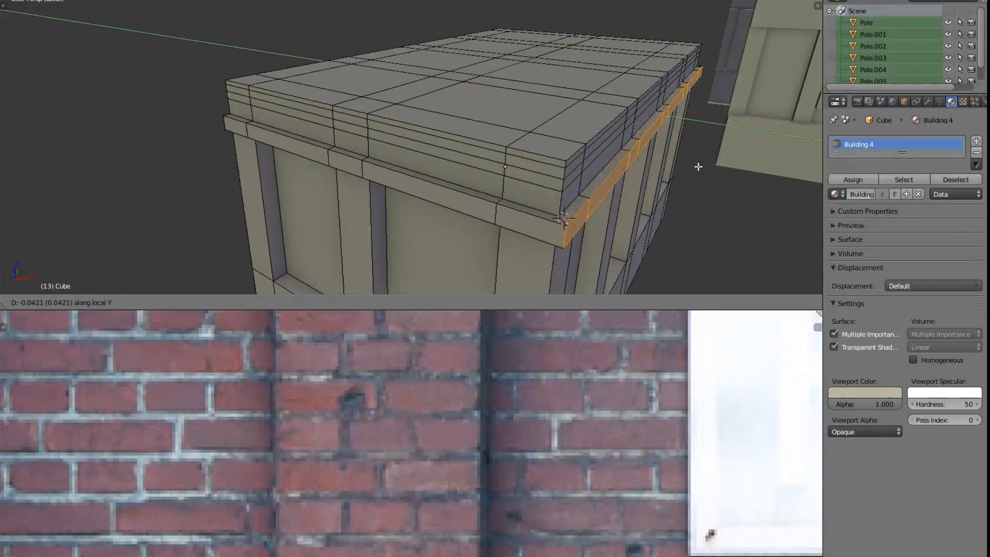
click(691, 164)
Step: Check the protruding band around the building and return the viewport to textured shading
key(shift+z)
middle_drag(685, 162, 425, 244)
scroll(425, 244, down, 4)
key(shift+z)
scroll(416, 133, up, 4)
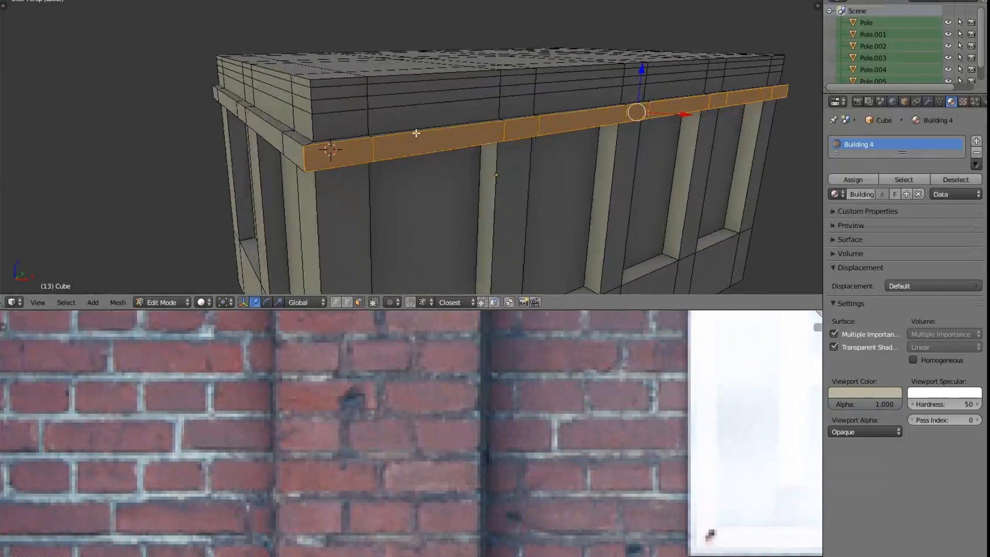
right_click(385, 119)
shift+right_click(558, 104)
key(alt+z)
Step: Push the dark cornice faces above each recessed wall panel slightly inward with Shrink/Fatten
middle_drag(442, 133, 487, 83)
right_click(470, 80)
middle_drag(377, 83, 402, 87)
shift+right_click(383, 78)
mouse_move(570, 118)
middle_down()
mouse_move(500, 123)
mouse_move(575, 105)
middle_up()
shift+right_click(383, 112)
shift+right_click(523, 102)
shift+right_click(575, 104)
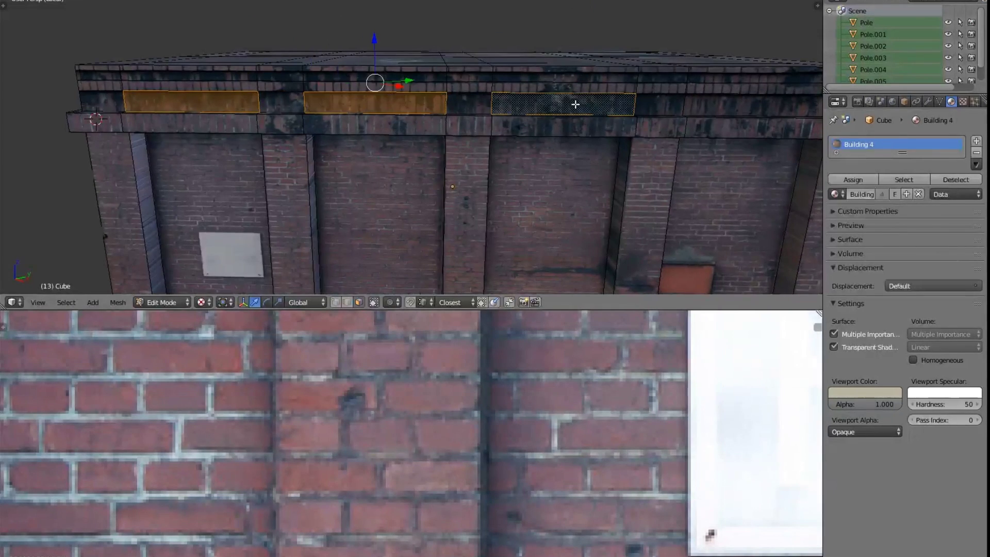
shift+right_click(698, 115)
middle_drag(697, 114, 597, 110)
shift+right_click(539, 80)
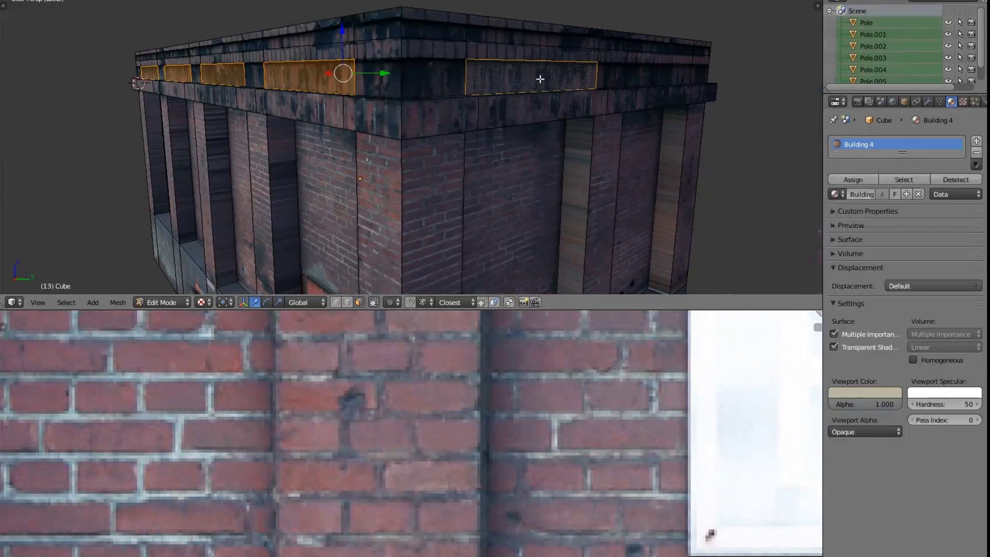
shift+right_click(647, 77)
key(alt+s)
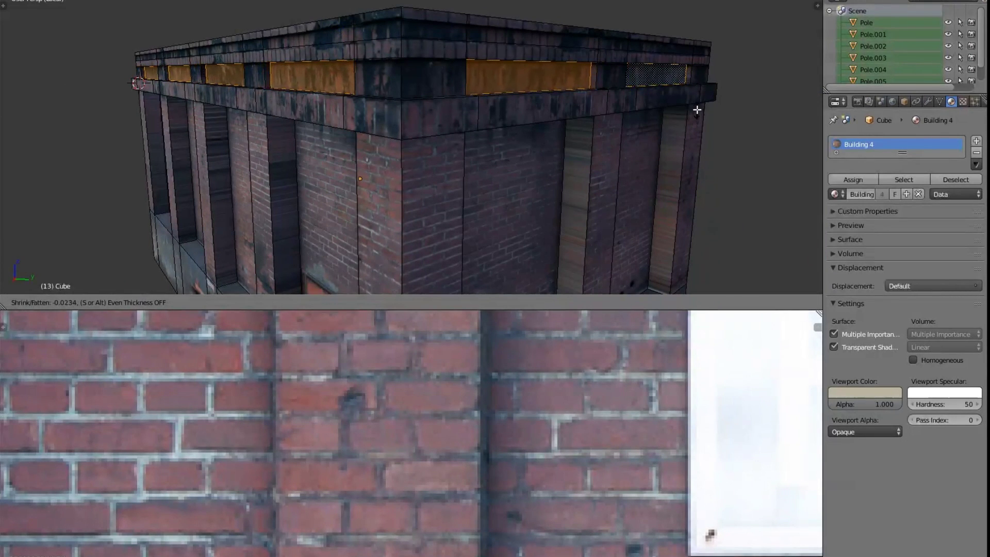
click(694, 106)
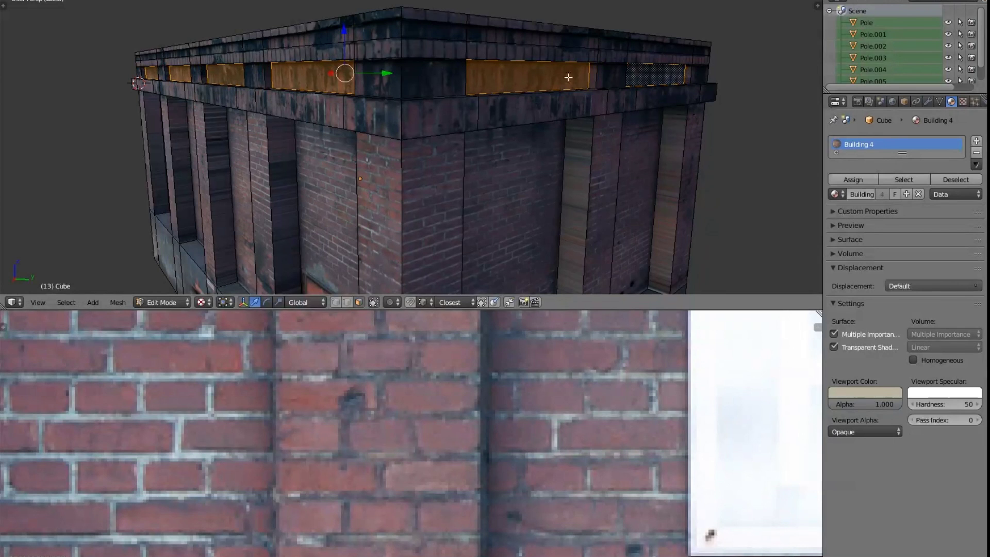
right_click(537, 39)
alt+right_click(398, 27)
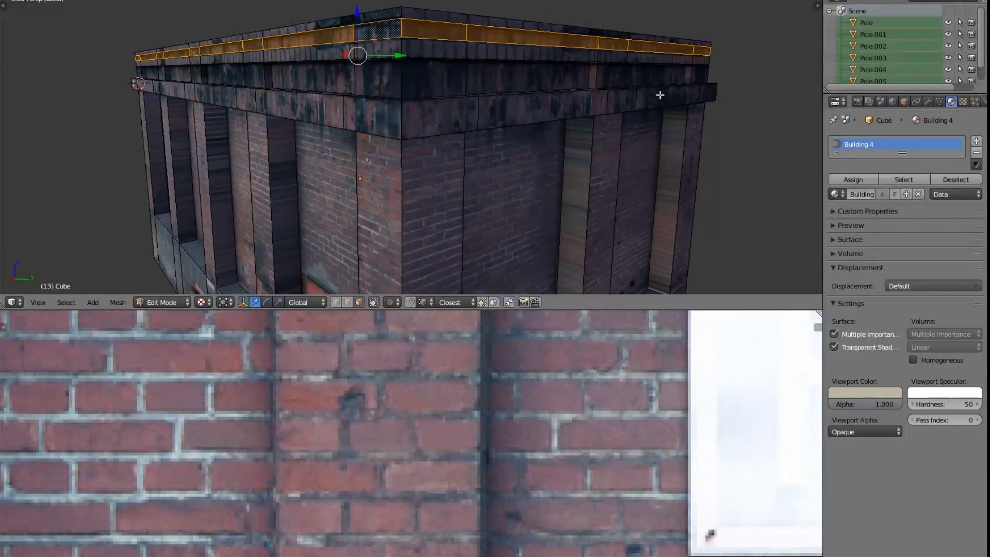
key(e)
key(s)
right_click(699, 150)
key(s)
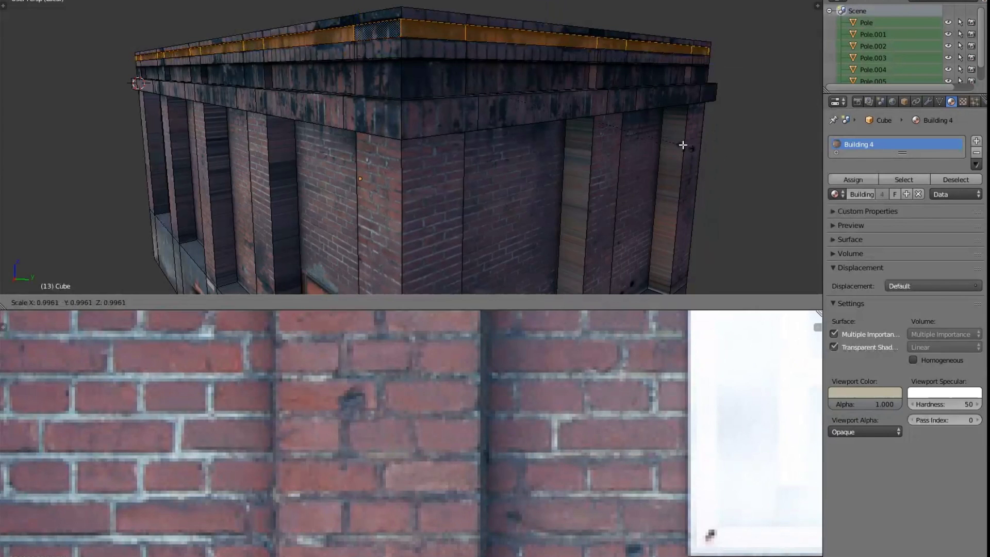
key(Escape)
Step: Scale the strip just below the roof edge, excluding its corner faces, to about 0.977 and check it in rendered shading
right_click(402, 31)
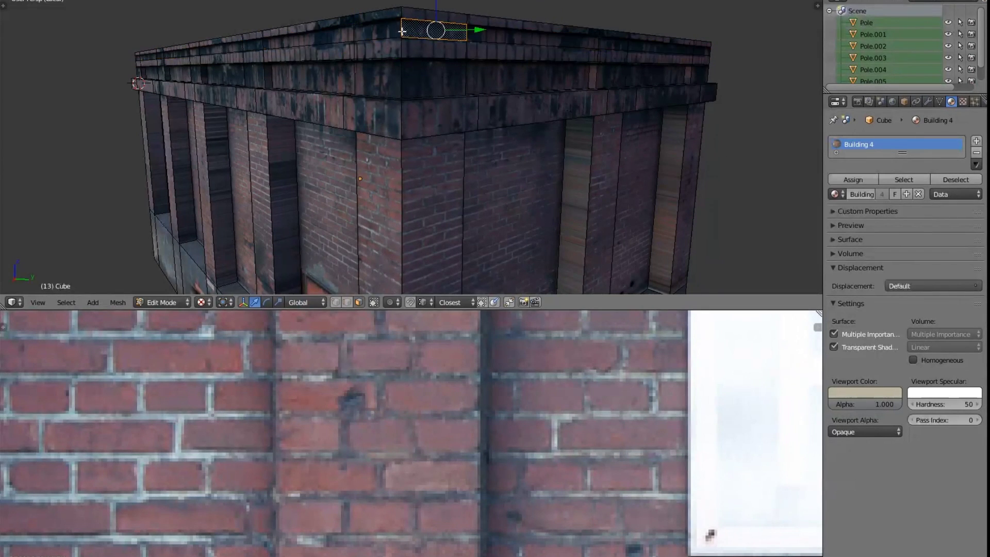
alt+right_click(399, 29)
shift+right_click(395, 29)
shift+right_click(421, 33)
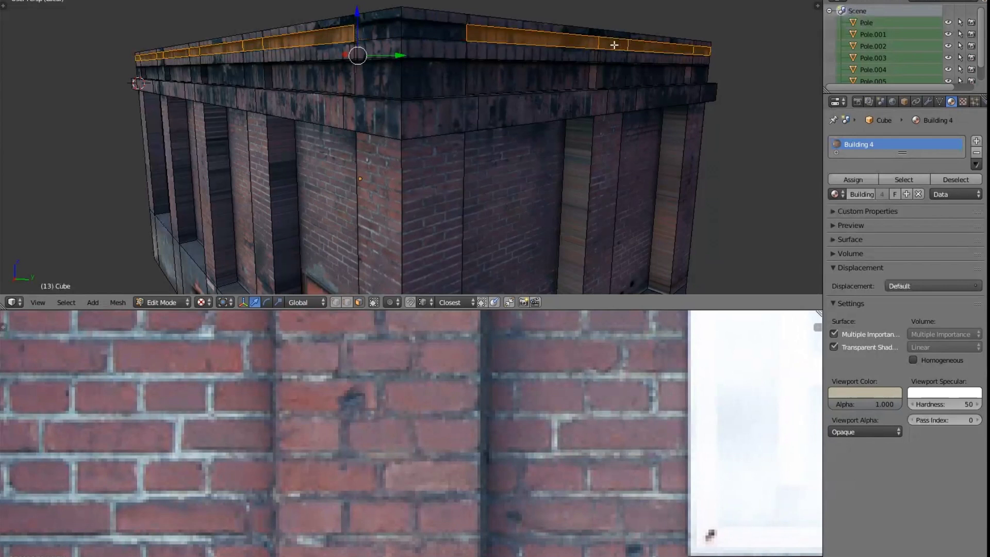
middle_drag(617, 77, 585, 126)
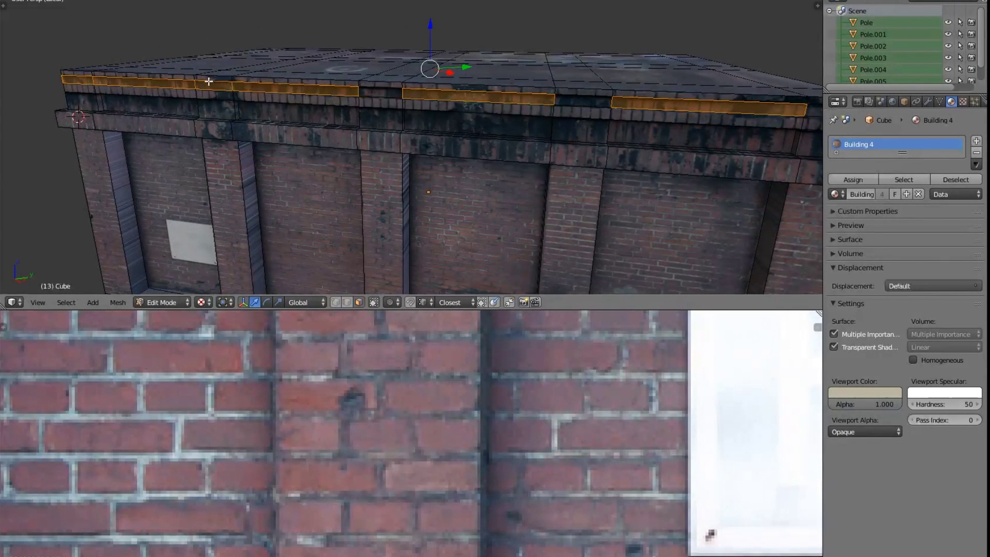
middle_drag(217, 97, 350, 152)
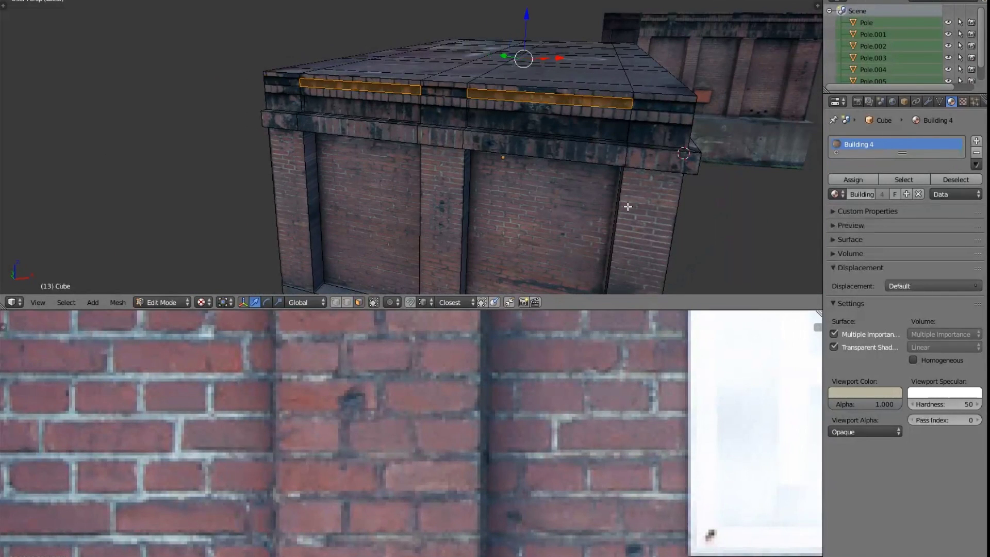
key(s)
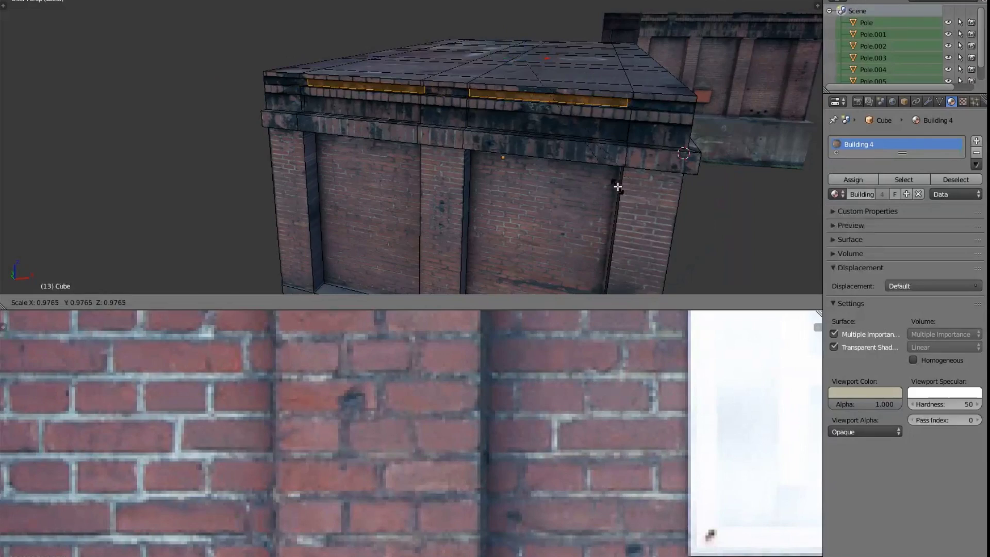
click(618, 187)
key(shift+z)
middle_drag(626, 184, 570, 162)
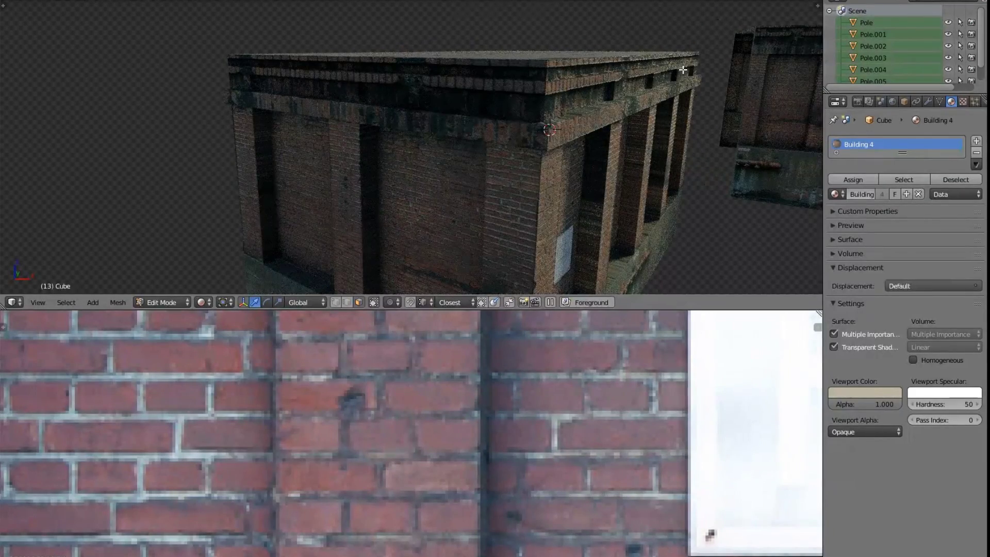
key(shift+z)
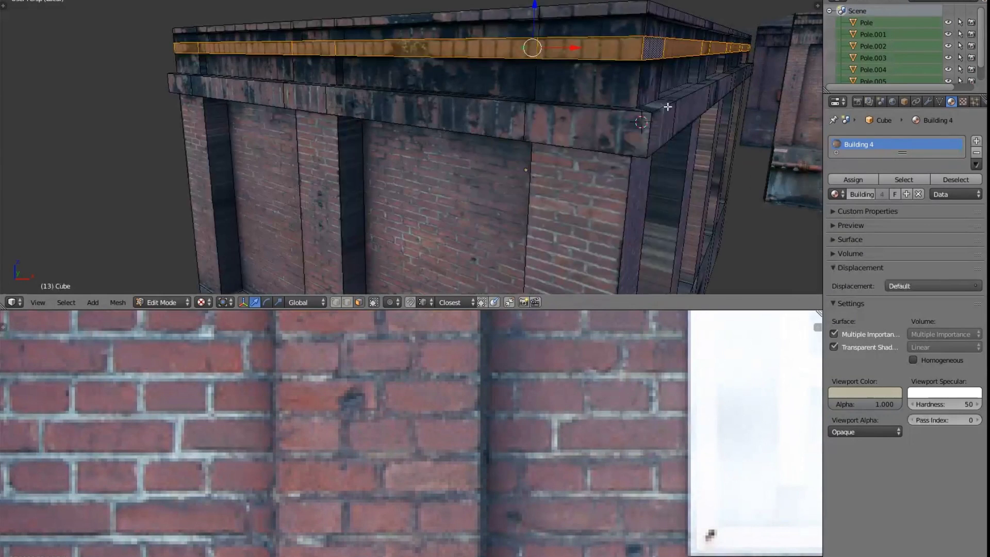
Step: Scale the brick band under the roof strip slightly outward around the whole building
middle_drag(663, 99, 627, 134)
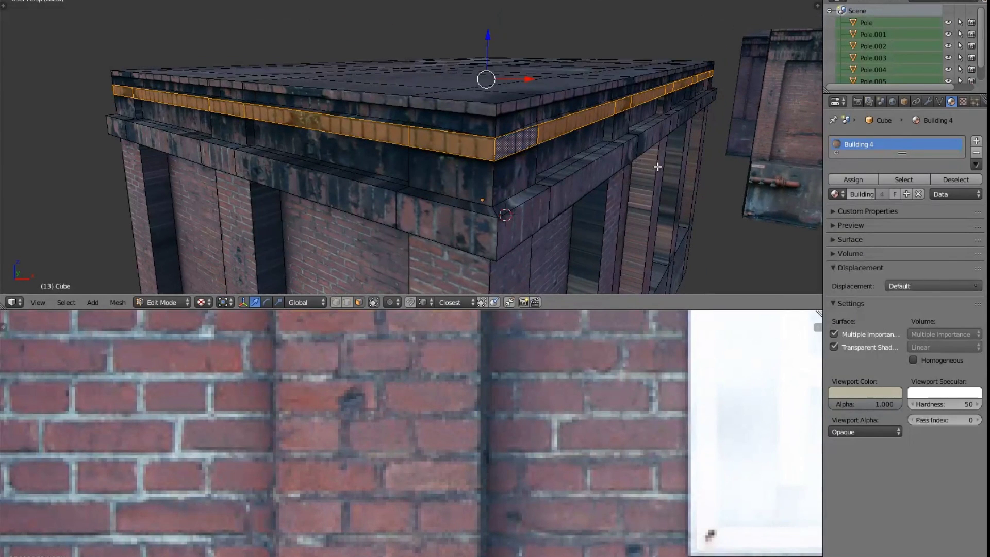
key(s)
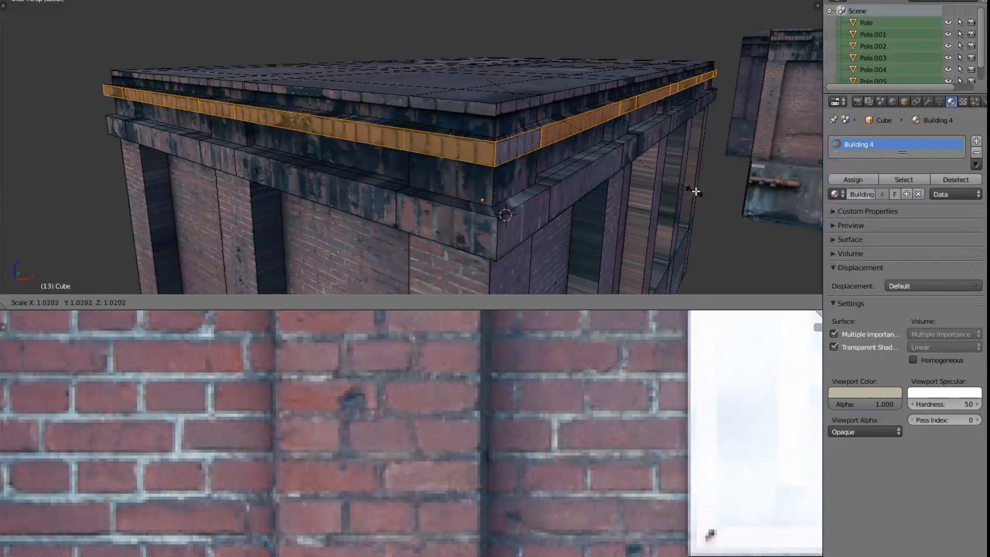
key(Escape)
key(s)
click(687, 201)
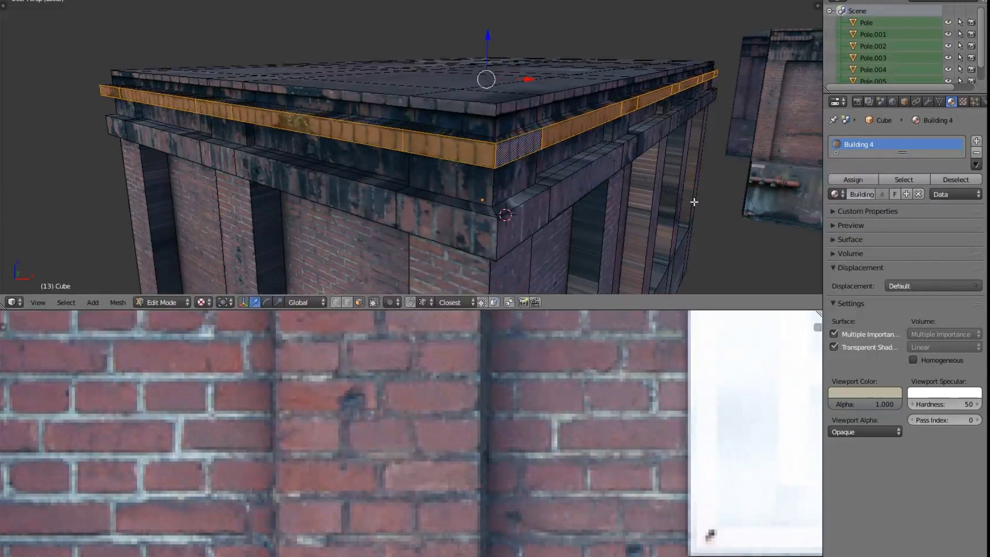
Step: Examine the scaled band's corner against the other cornice layers in orthographic top view, using wireframe and solid shading
key(KP_7)
scroll(397, 192, down, 1)
shift+middle_drag(363, 192, 505, 100)
scroll(354, 197, up, 5)
scroll(484, 172, down, 5)
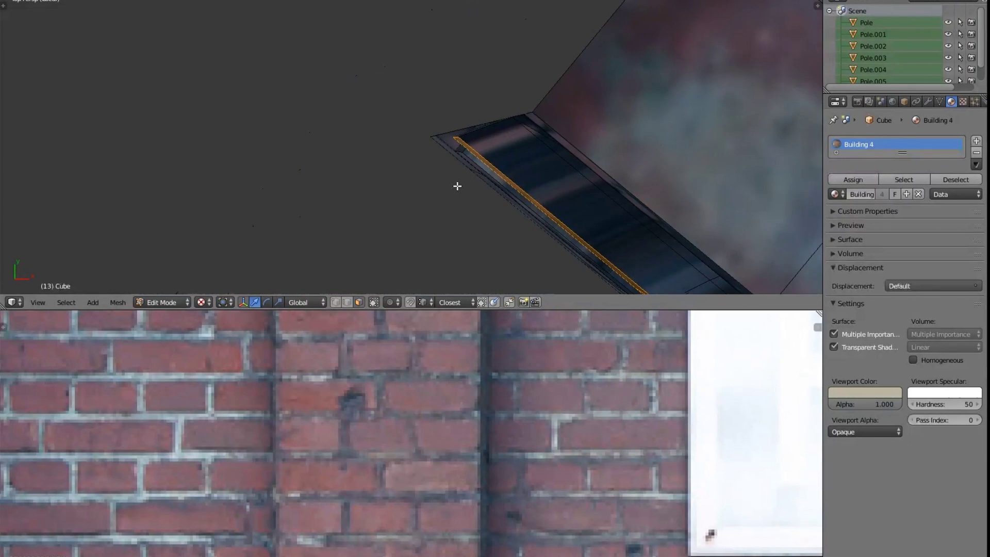
key(KP_5)
key(z)
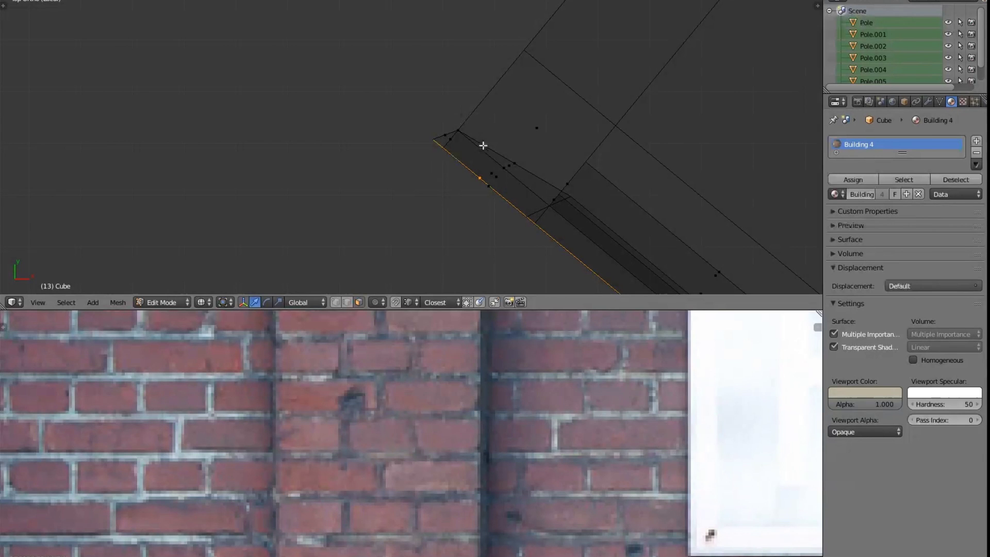
key(z)
key(z)
scroll(445, 157, down, 4)
mouse_move(550, 170)
middle_down()
mouse_move(536, 143)
mouse_move(572, 148)
mouse_move(508, 131)
middle_up()
key(z)
middle_drag(374, 80, 383, 87)
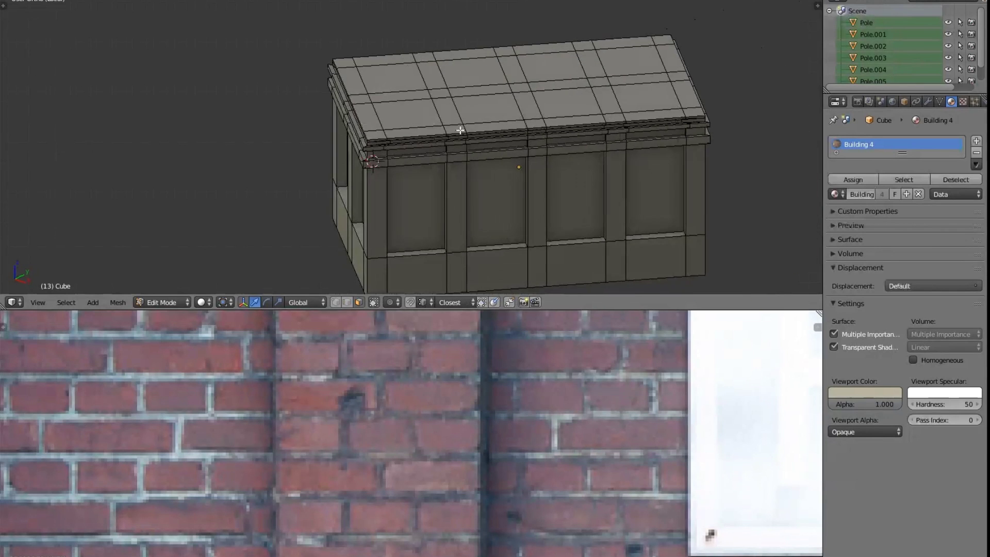
Step: Select the cornice corner vertices with circle select in top wireframe view and edge-slide them along the corner
key(KP_7)
scroll(517, 64, up, 7)
key(z)
scroll(318, 51, up, 3)
key(v)
key(c)
click(390, 23)
key(Escape)
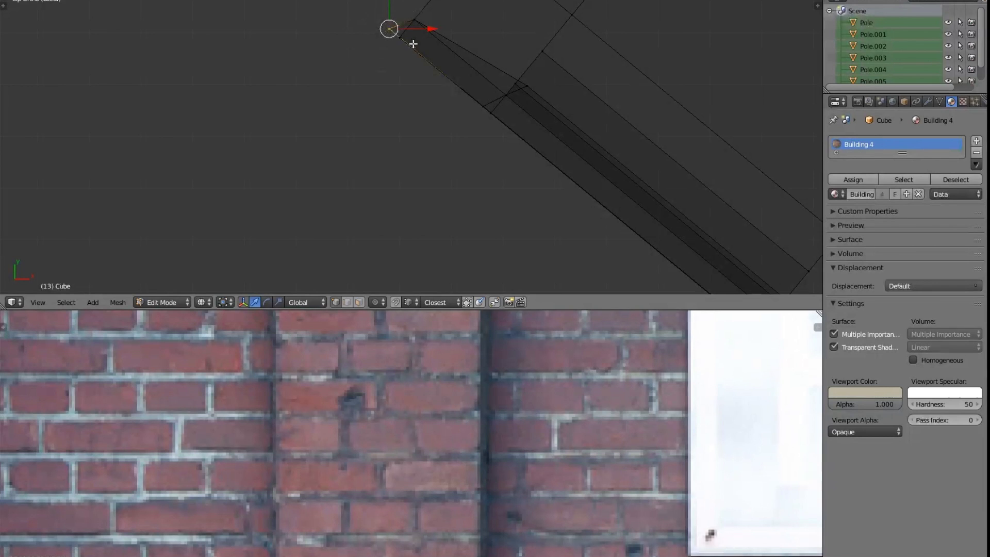
key(g)
key(g)
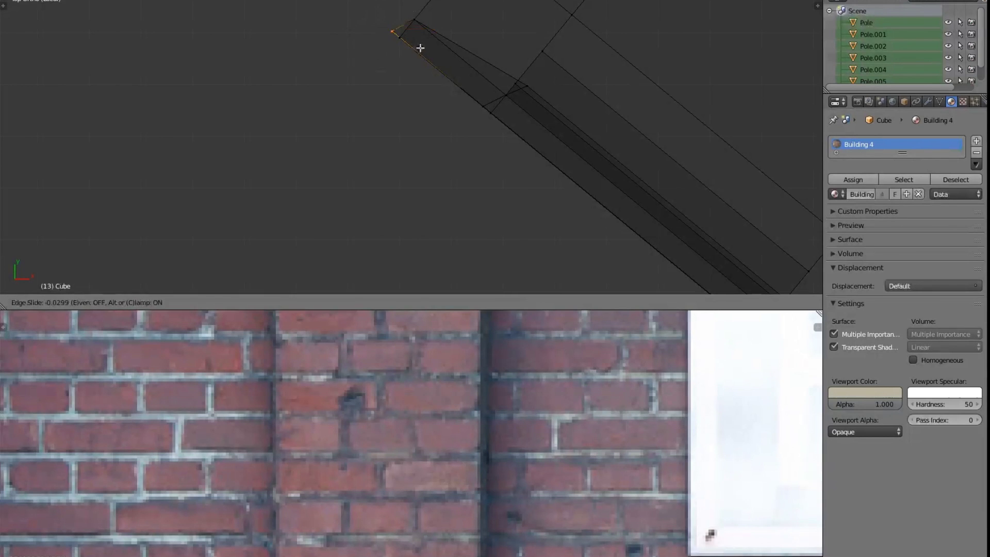
click(367, 60)
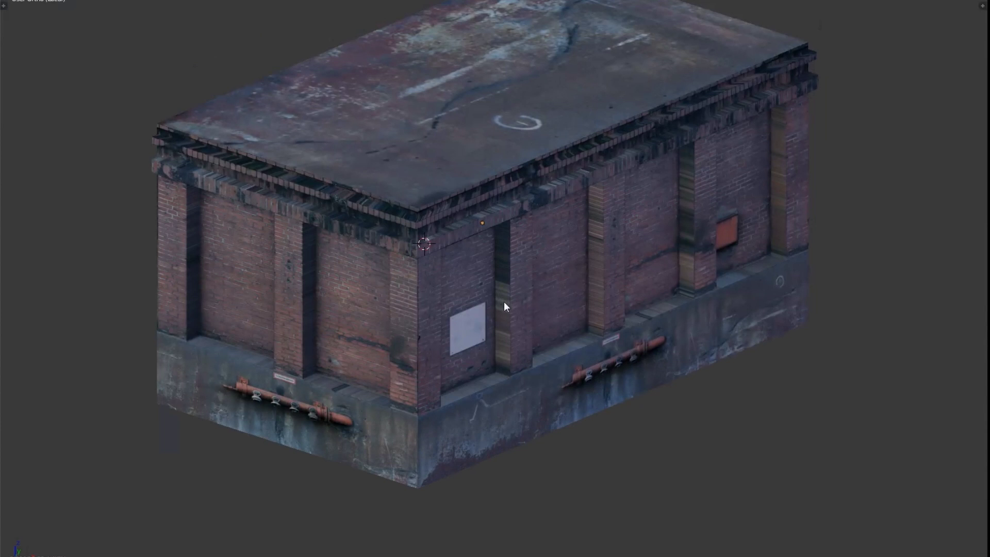
Step: Inspect the textured building up close, focusing on the stretched side faces of the brick pillars beside the recessed panels
mouse_move(503, 301)
middle_down()
mouse_move(509, 308)
mouse_move(500, 287)
mouse_move(508, 293)
middle_up()
scroll(509, 283, up, 1)
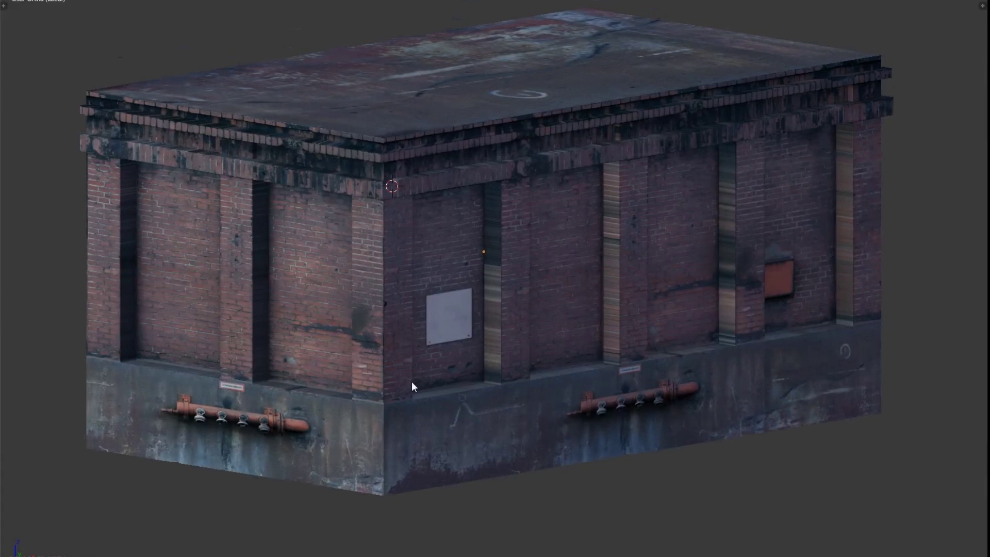
scroll(413, 384, up, 2)
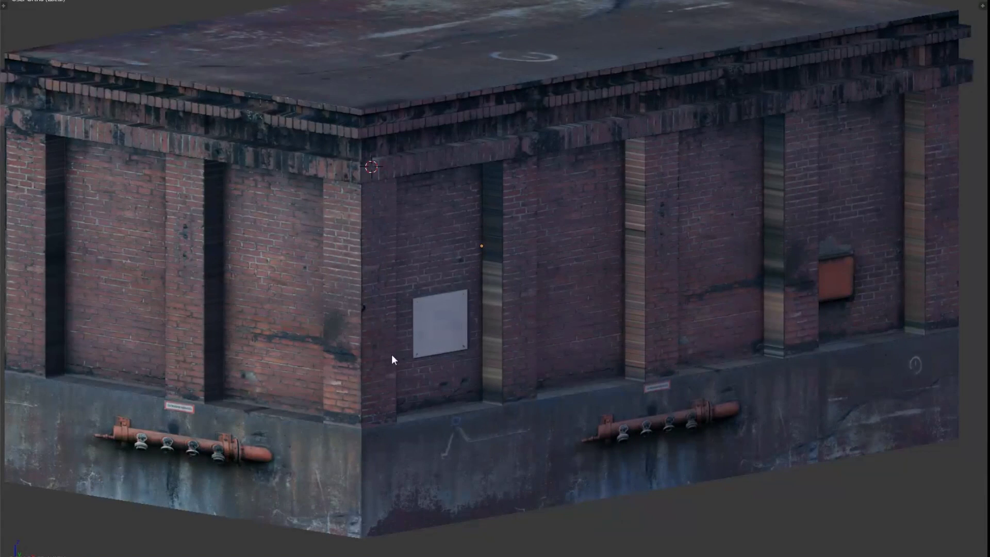
scroll(331, 253, up, 2)
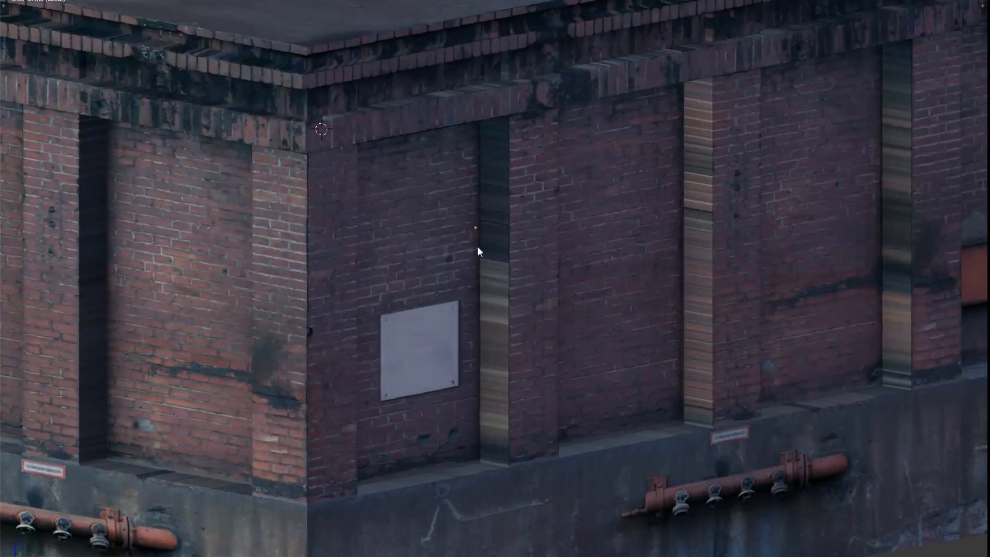
middle_drag(475, 242, 534, 234)
key(Tab)
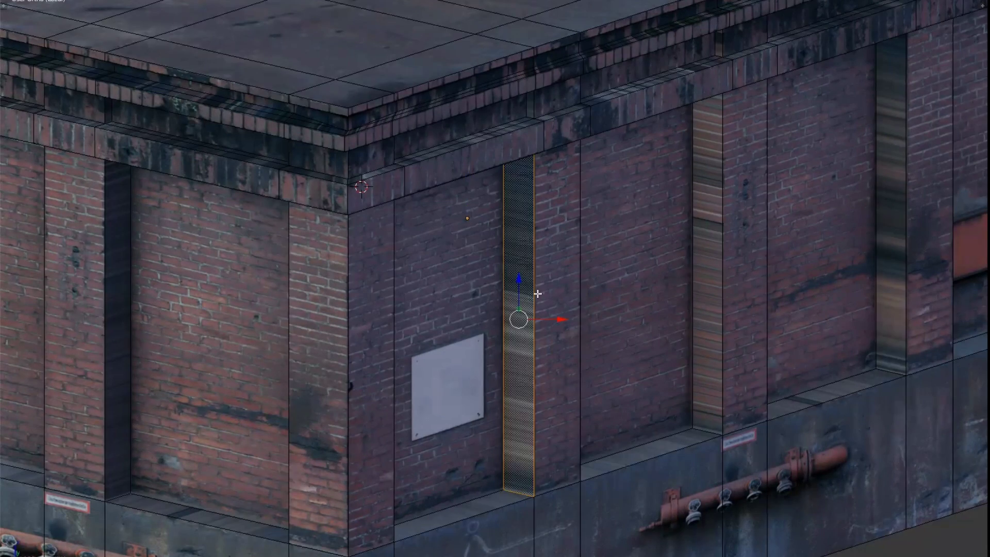
key(KP_Decimal)
middle_drag(539, 294, 387, 283)
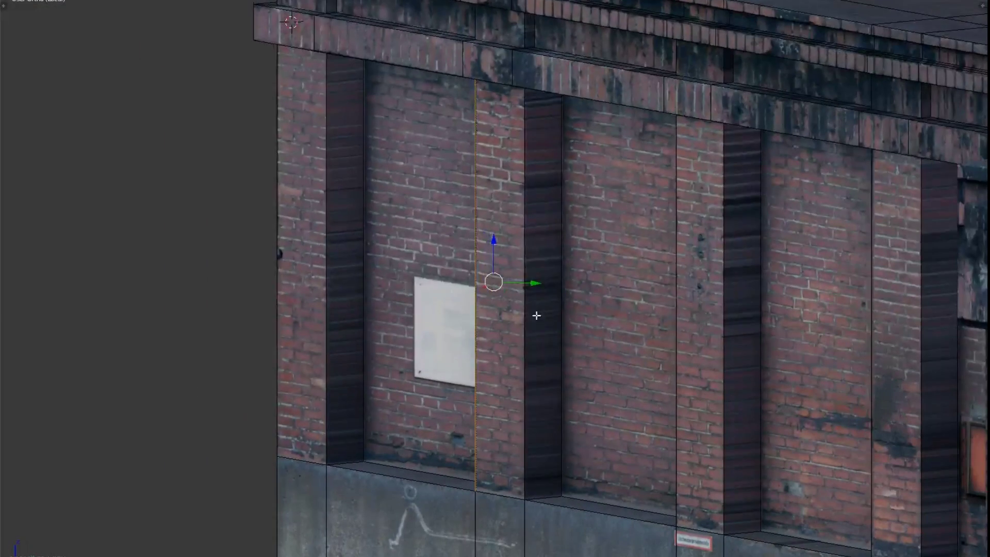
middle_drag(548, 294, 518, 311)
Step: Examine where the selected pillar side faces' UVs sit on the brick wall image beside the white sign
key(ctrl+Up)
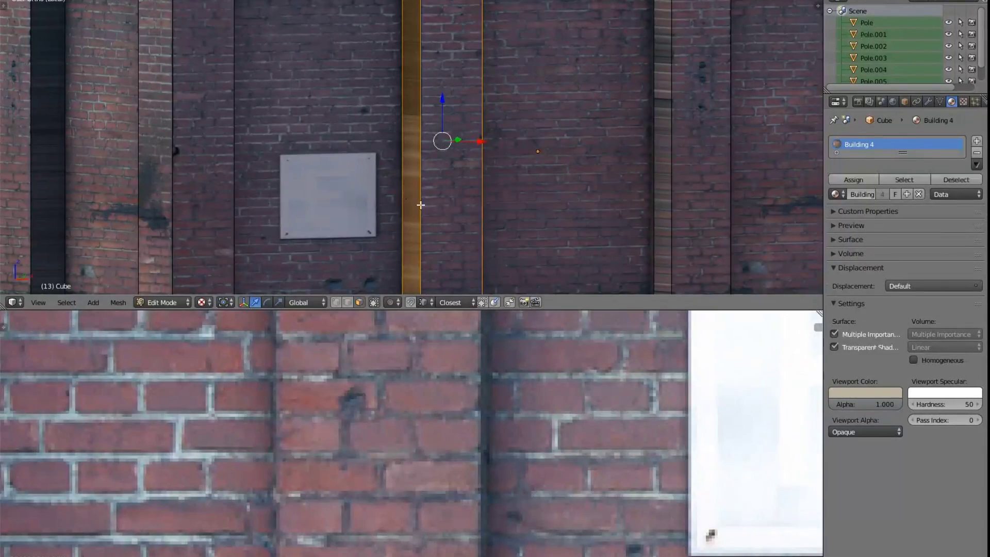
middle_drag(404, 196, 447, 193)
scroll(411, 376, down, 4)
scroll(415, 407, down, 3)
scroll(472, 438, up, 3)
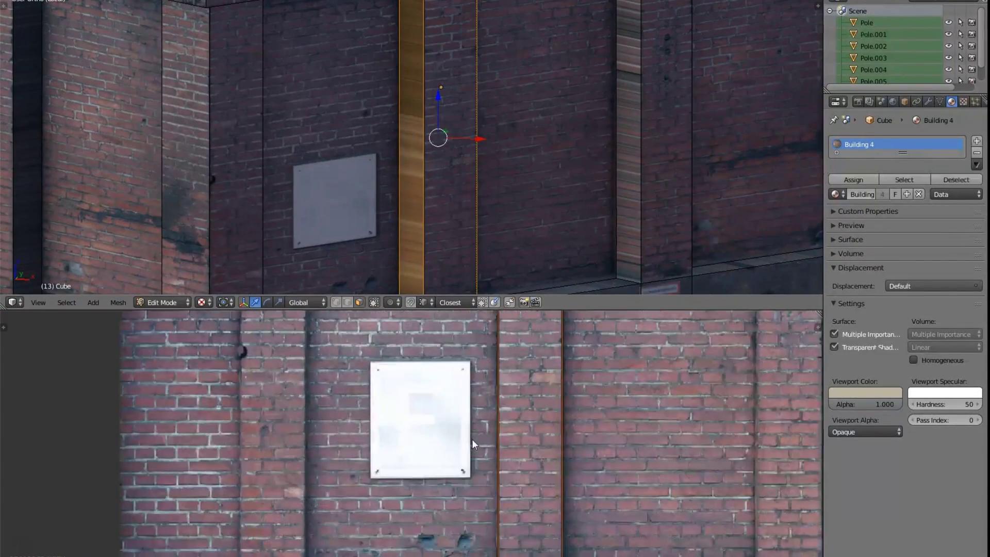
key(ctrl+Up)
scroll(471, 438, up, 1)
shift+middle_drag(472, 438, 351, 508)
scroll(422, 254, down, 1)
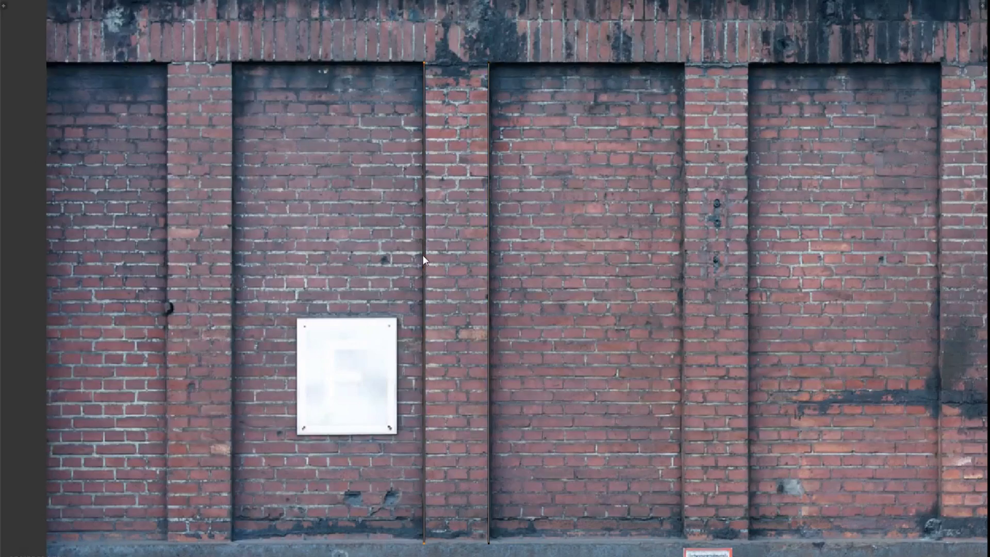
scroll(423, 255, up, 1)
shift+middle_drag(416, 241, 425, 222)
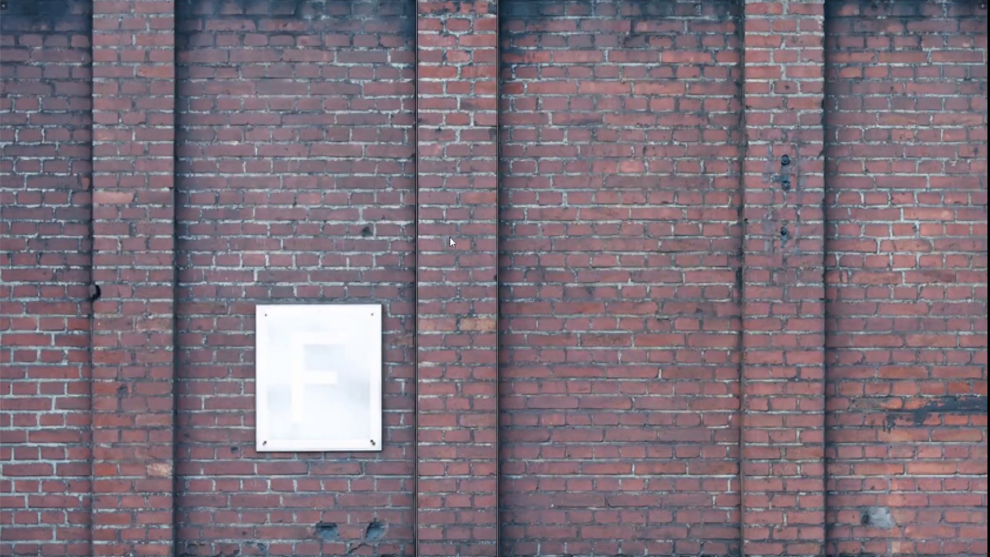
Step: Move one UV edge of the selected pillar side faces sideways over the adjacent bricks to remove the texture stretching
key(ctrl+Up)
middle_drag(449, 372, 485, 395)
scroll(429, 186, up, 1)
shift+middle_drag(429, 187, 429, 213)
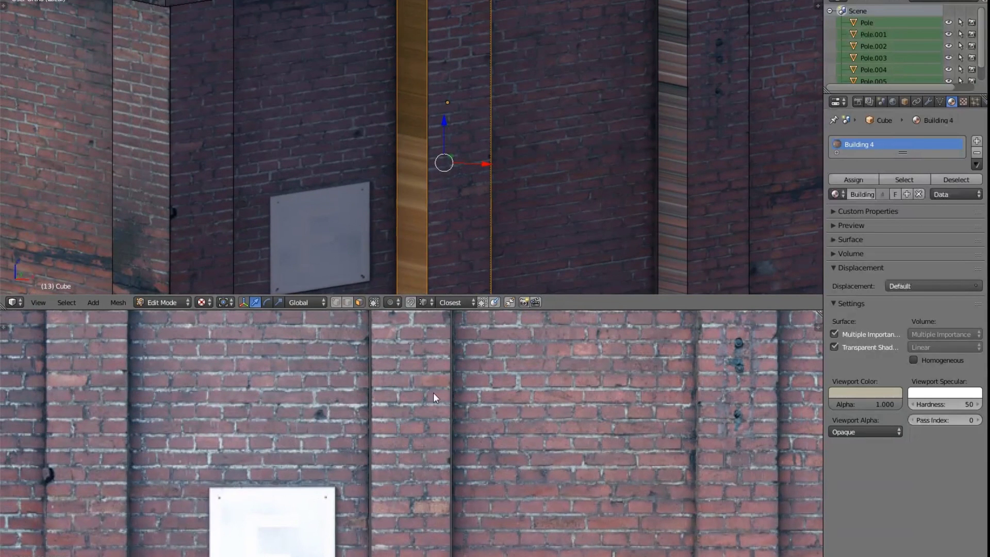
scroll(423, 392, up, 4)
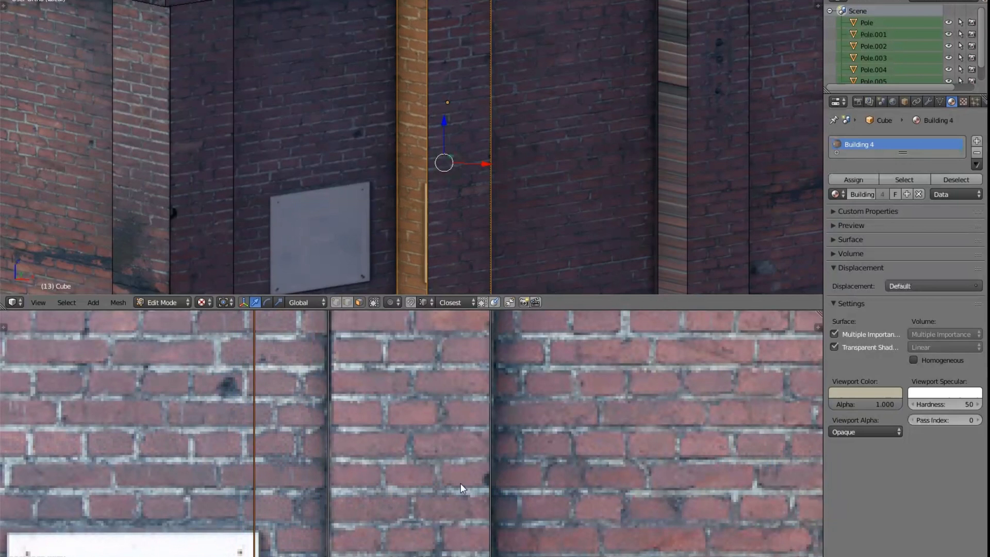
click(512, 473)
middle_drag(465, 150, 383, 162)
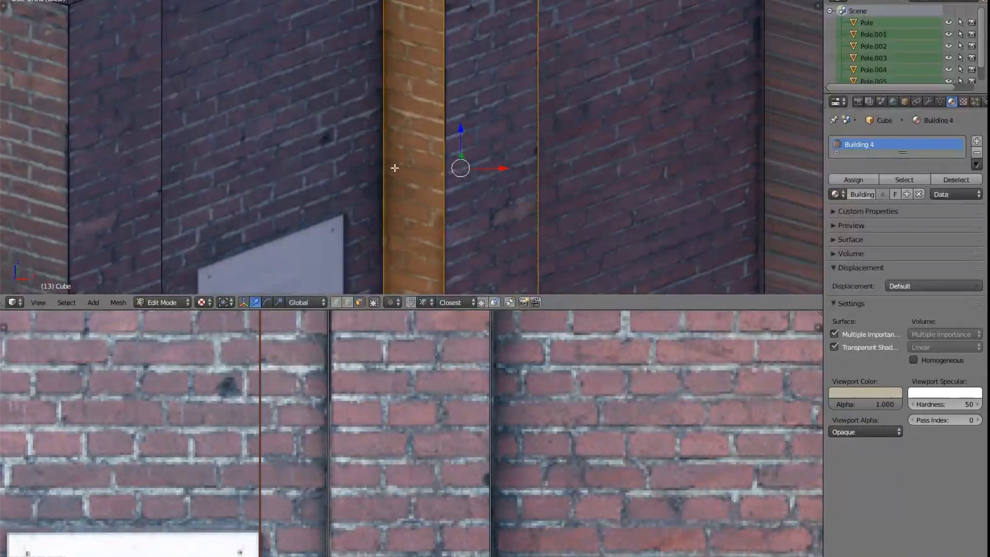
Step: Select the horizontal ledge faces below the recessed wall panels along the long side
right_click(457, 201)
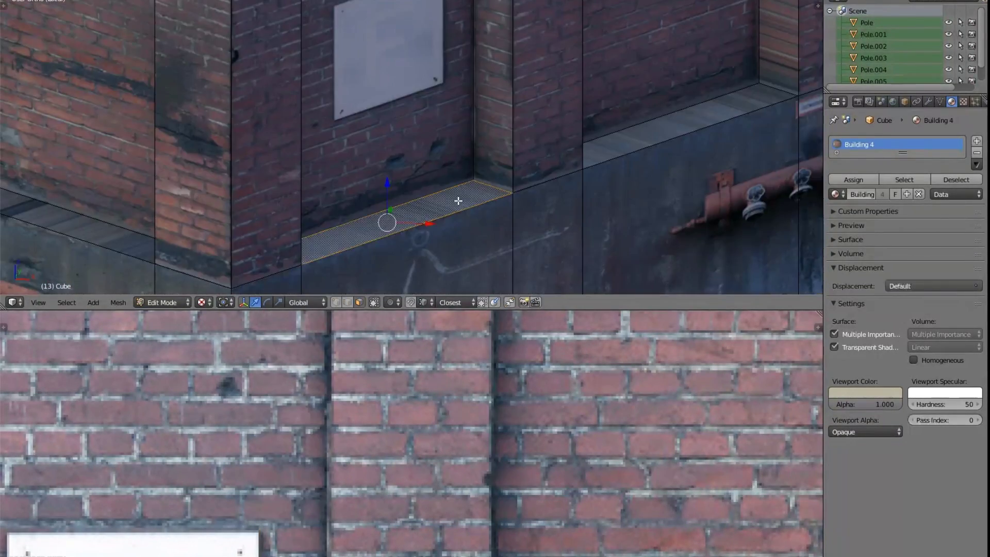
shift+middle_drag(457, 201, 378, 147)
shift+right_click(605, 70)
shift+middle_drag(758, 6, 468, 150)
shift+right_click(540, 130)
scroll(365, 457, down, 4)
middle_drag(373, 463, 245, 487)
scroll(372, 469, down, 2)
shift+middle_drag(774, 57, 577, 154)
shift+right_click(669, 113)
Step: Add the ledge faces on the building's short ends to the selection
scroll(499, 184, down, 4)
shift+middle_drag(273, 202, 602, 78)
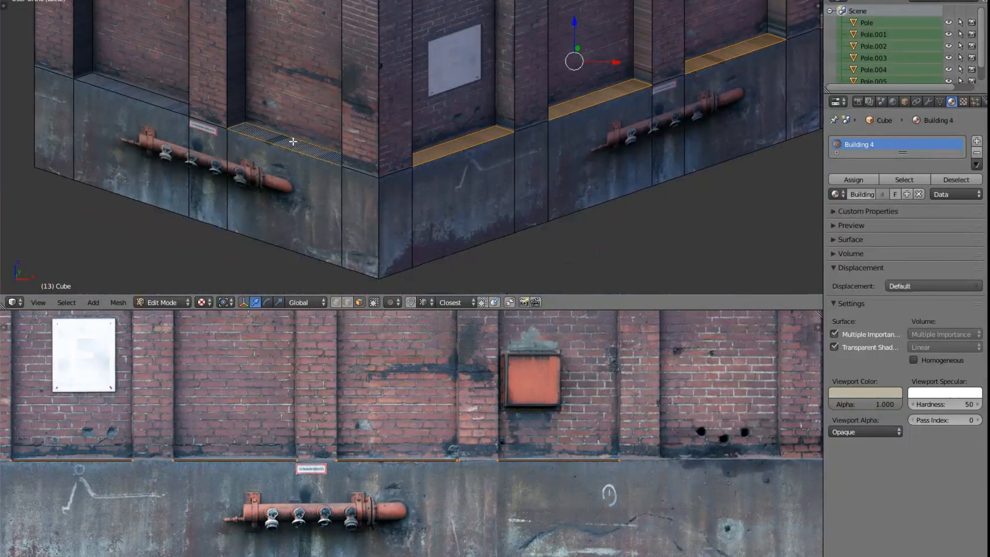
middle_drag(150, 98, 464, 233)
shift+right_click(607, 221)
middle_drag(571, 210, 596, 213)
shift+right_click(587, 262)
scroll(391, 424, down, 4)
Step: Move the lower UV edges of the selected ledge faces down along Y over the concrete part of the image
key(a)
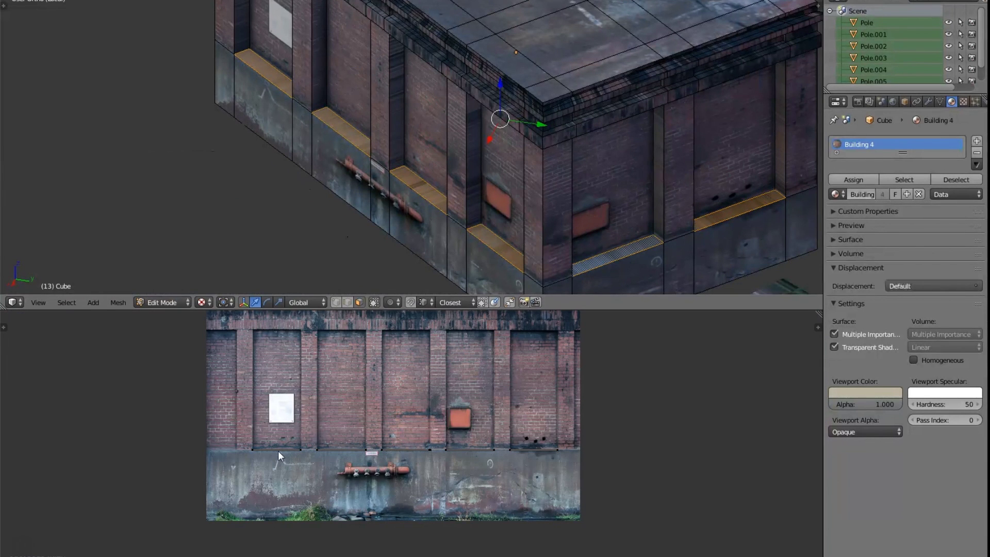
shift+right_click(342, 451)
scroll(521, 453, up, 4)
middle_drag(421, 506, 460, 403)
key(g)
key(y)
click(462, 421)
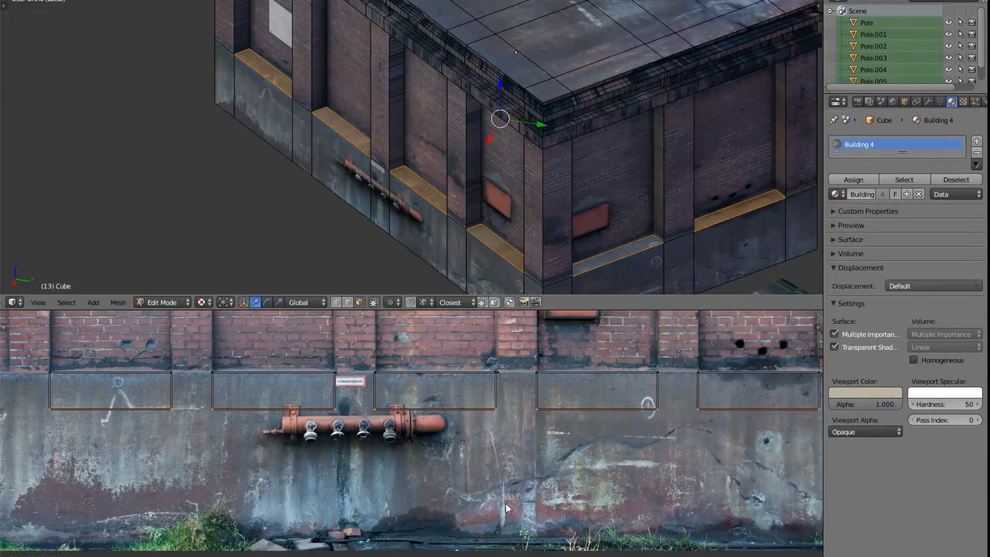
click(494, 405)
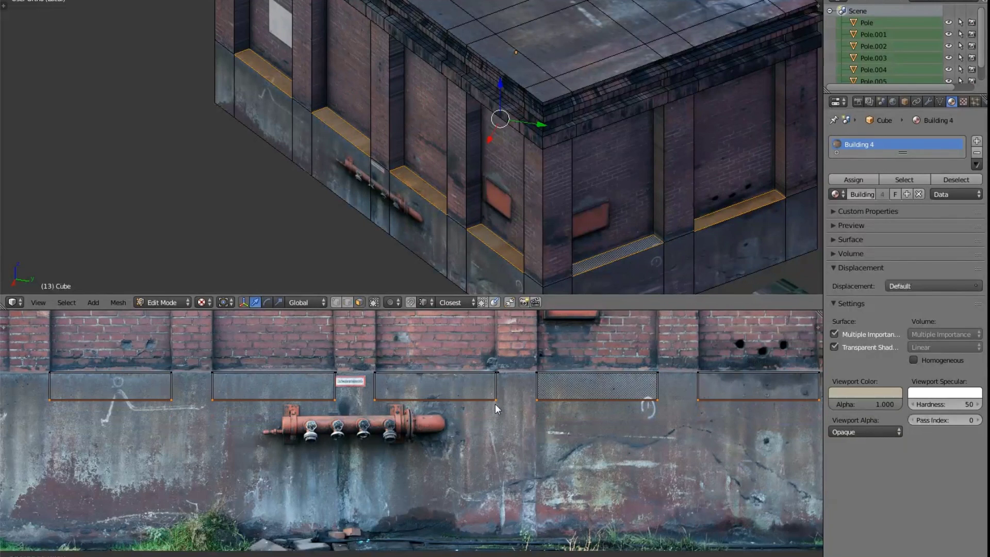
Step: Clear the UV selection and select the ledge faces around the building that still have a stretched texture
key(a)
middle_drag(534, 219, 340, 122)
scroll(340, 121, up, 3)
shift+middle_drag(486, 217, 394, 178)
shift+middle_drag(158, 168, 346, 201)
middle_drag(660, 160, 683, 147)
right_click(495, 221)
shift+right_click(213, 67)
middle_drag(130, 90, 268, 113)
shift+right_click(351, 214)
Step: Move the collapsed UV edges of the selected ledge faces down along Y over the concrete and adjust their spacing along Y
scroll(268, 464, down, 3)
scroll(397, 441, up, 2)
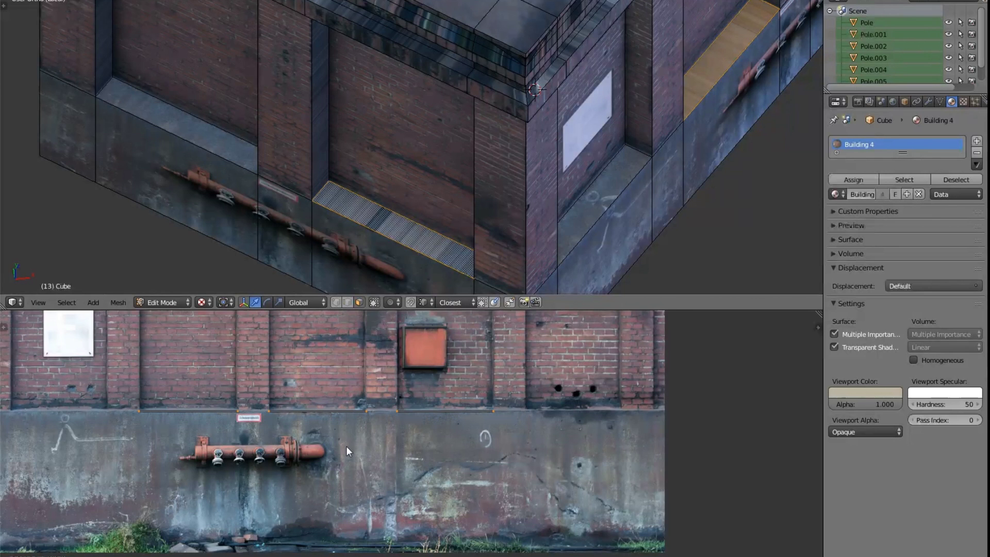
key(g)
key(y)
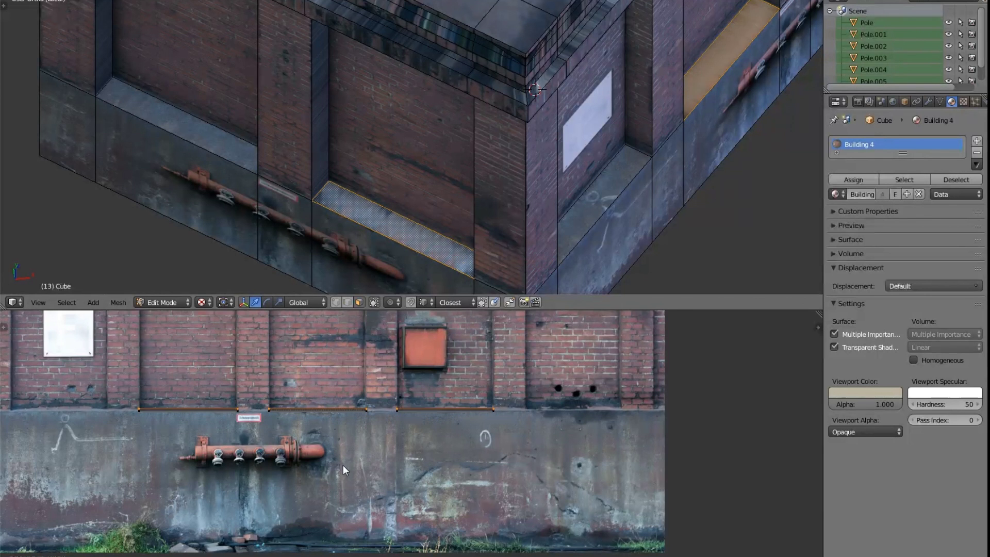
key(s)
key(y)
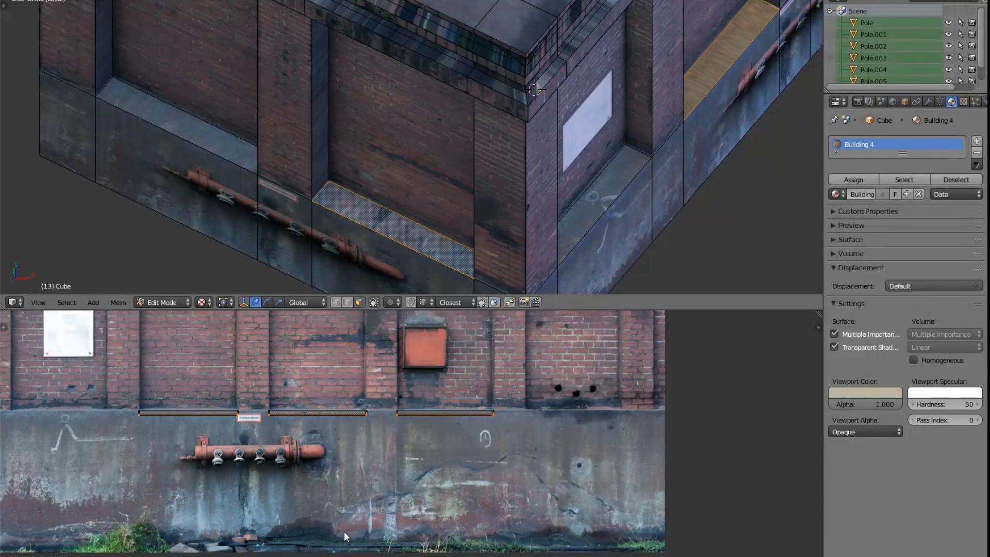
click(362, 401)
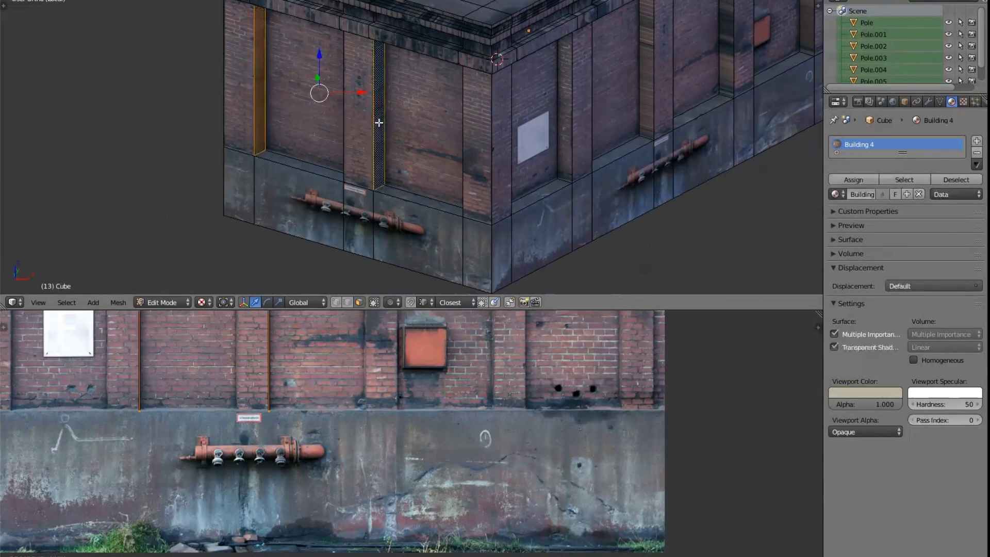
Step: Clear the selection, then select the stretched ledge strip in a cornice bay and unwrap it
middle_drag(378, 122, 459, 122)
key(a)
middle_drag(603, 103, 208, 189)
scroll(473, 137, up, 4)
shift+middle_drag(520, 78, 408, 113)
scroll(452, 135, up, 4)
right_click(467, 139)
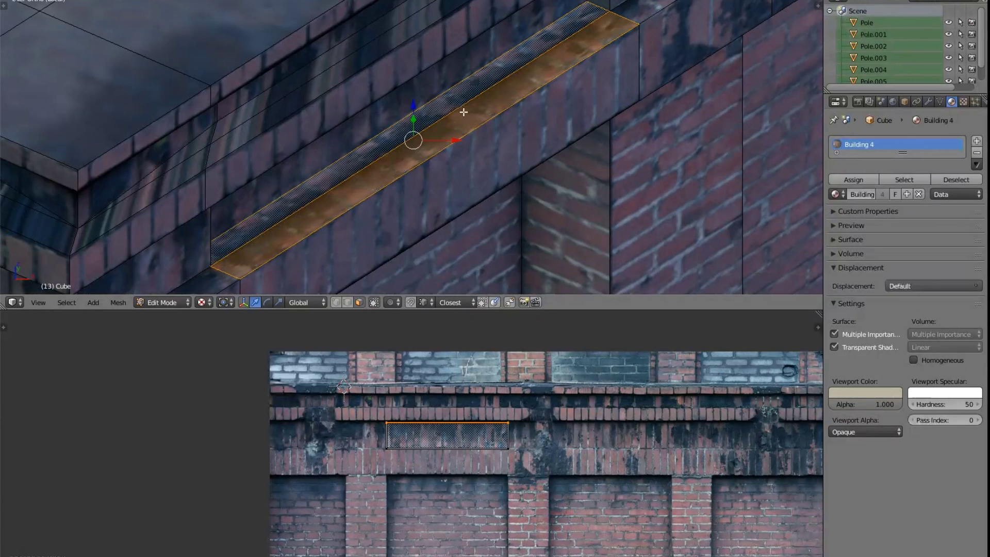
key(u)
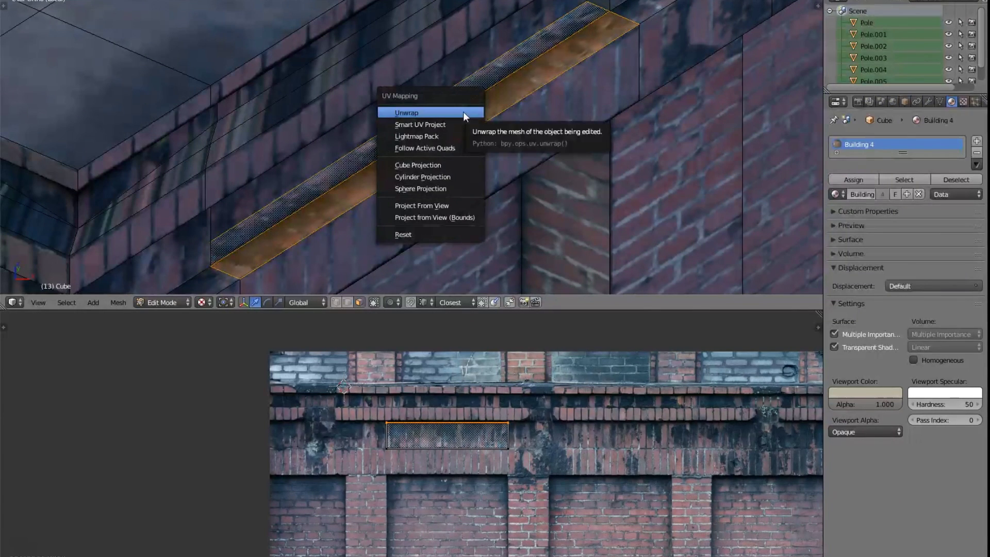
click(463, 111)
scroll(537, 447, down, 4)
middle_drag(457, 539, 469, 441)
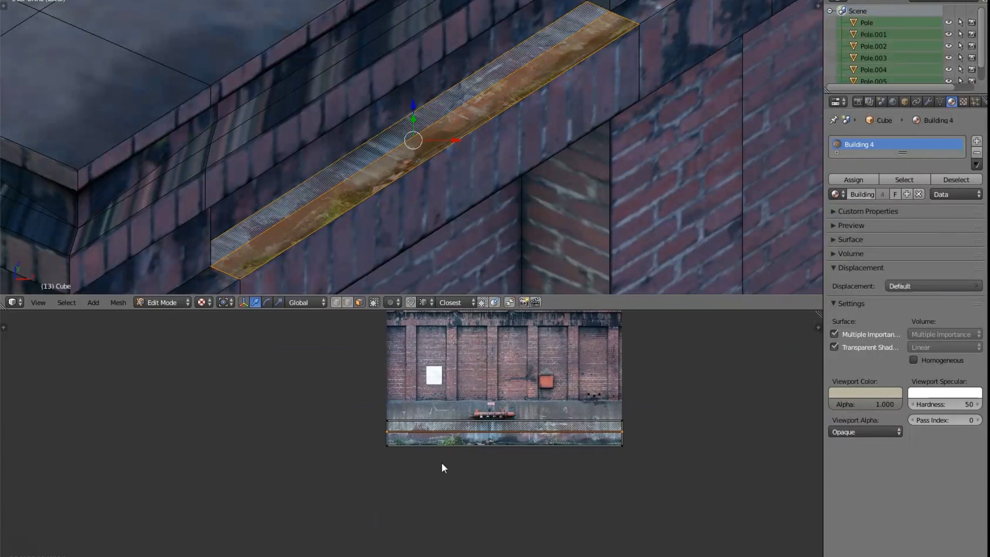
Step: Select all the unwrapped strip's UVs, scale them down and place them over the dark brick band of the cornice
key(a)
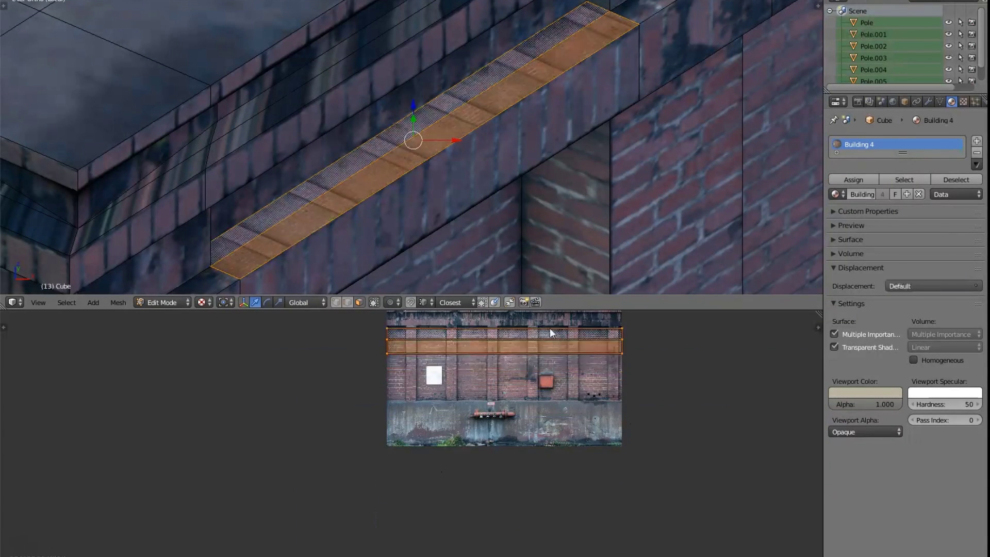
click(550, 311)
scroll(555, 341, up, 3)
middle_drag(503, 336, 511, 483)
scroll(511, 483, up, 2)
middle_drag(644, 352, 557, 514)
key(s)
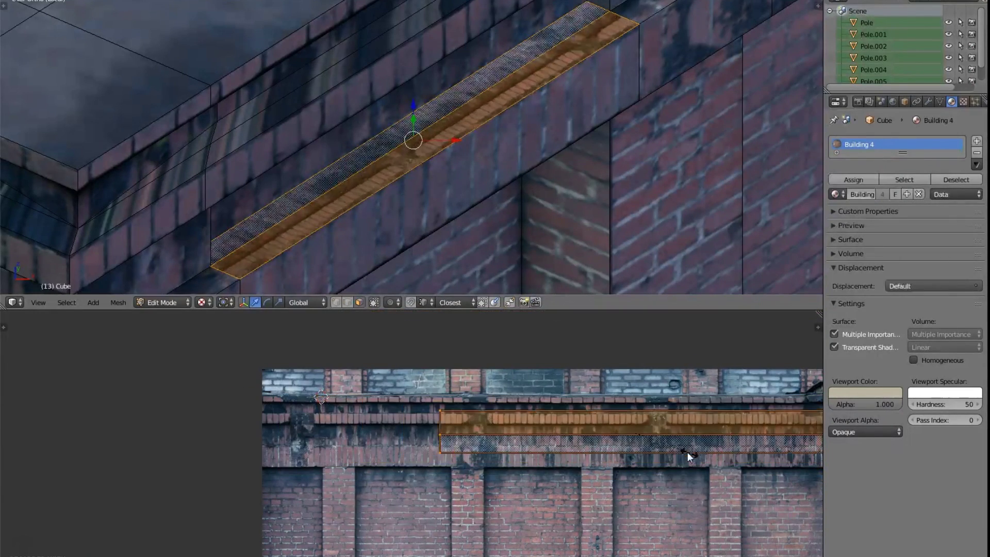
click(632, 477)
key(g)
click(549, 474)
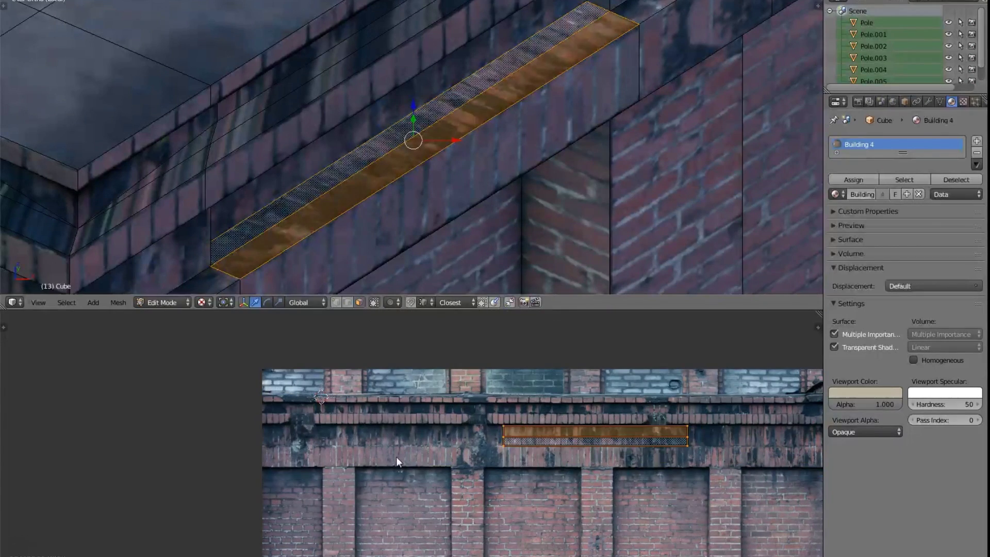
Step: Slide the cornice strip's UVs along X within the dark brick band and clear the selection
scroll(412, 458, up, 4)
middle_drag(511, 476, 423, 487)
scroll(423, 486, up, 2)
key(g)
key(x)
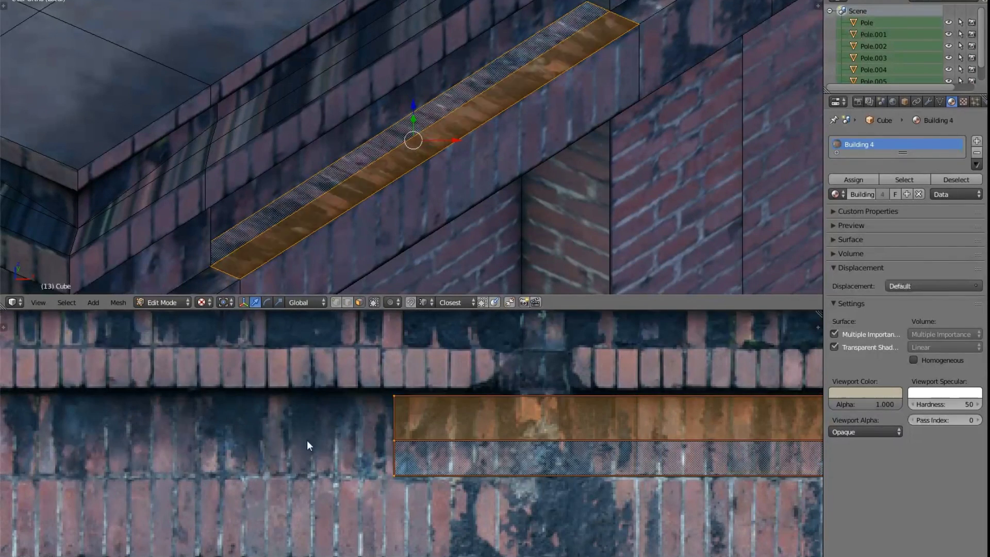
click(252, 444)
scroll(404, 444, down, 1)
key(a)
scroll(447, 166, down, 5)
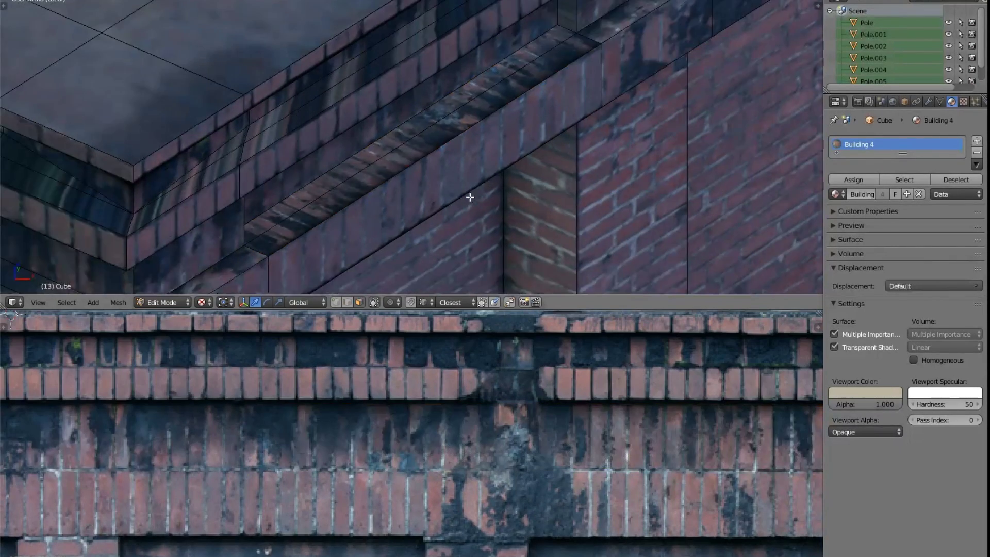
Step: Select the recessed wall panel face containing the orange box and separate it from the building mesh
key(Tab)
scroll(506, 160, up, 3)
middle_drag(549, 157, 513, 146)
shift+middle_drag(545, 87, 541, 100)
scroll(552, 139, up, 1)
shift+middle_drag(566, 223, 448, 142)
scroll(448, 155, up, 3)
shift+middle_drag(450, 207, 450, 214)
right_click(441, 174)
scroll(445, 180, up, 1)
key(Tab)
key(Tab)
key(Tab)
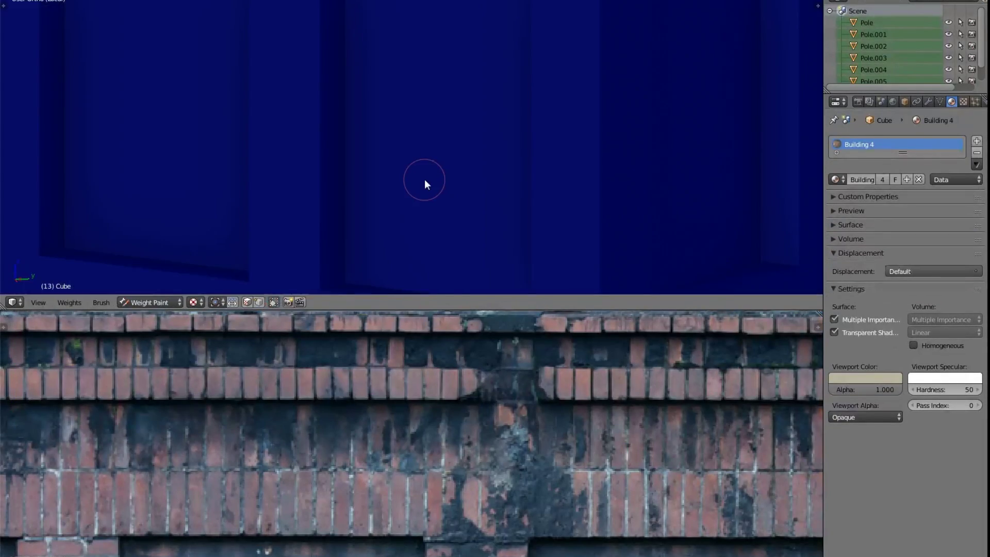
scroll(433, 162, down, 1)
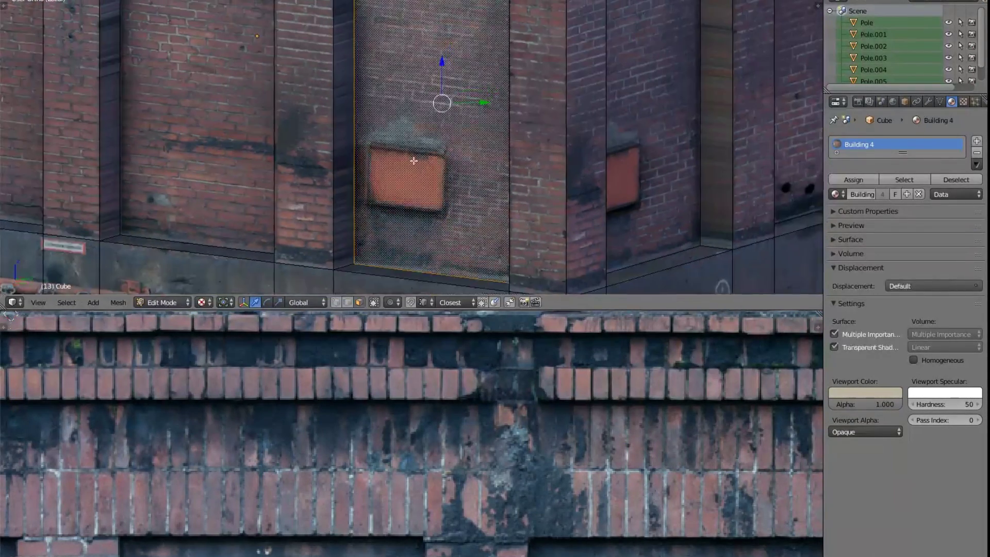
shift+middle_drag(420, 155, 407, 164)
middle_drag(407, 164, 412, 161)
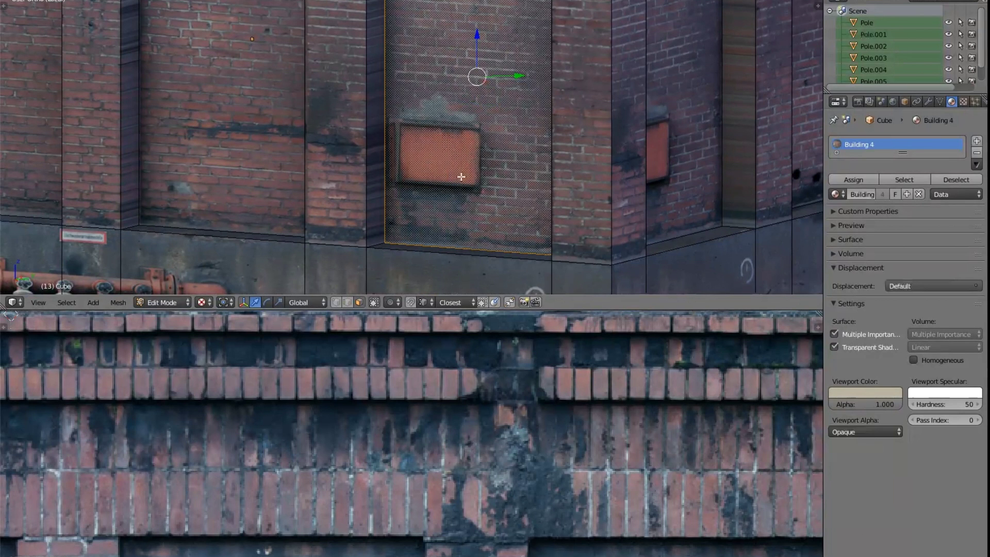
key(p)
click(465, 159)
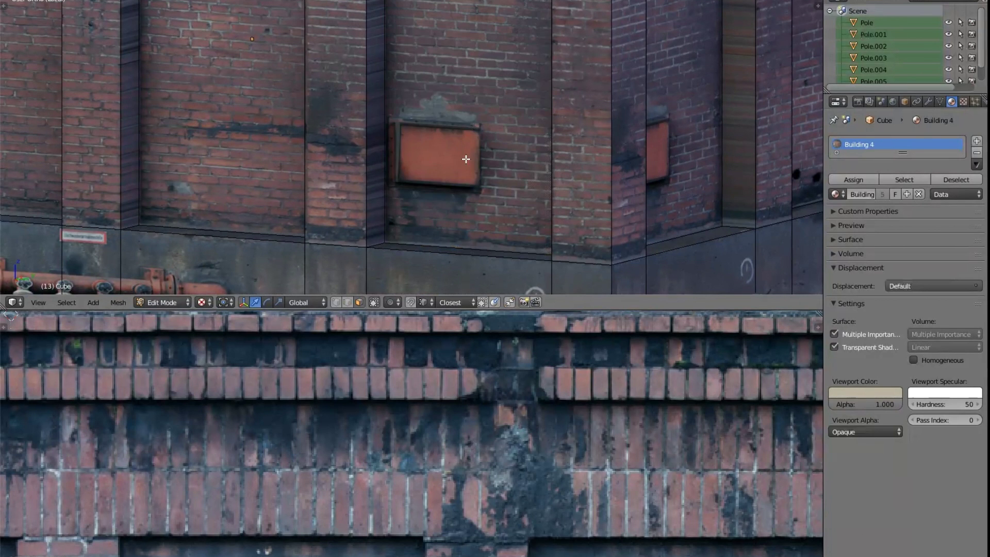
key(Tab)
scroll(451, 138, down, 4)
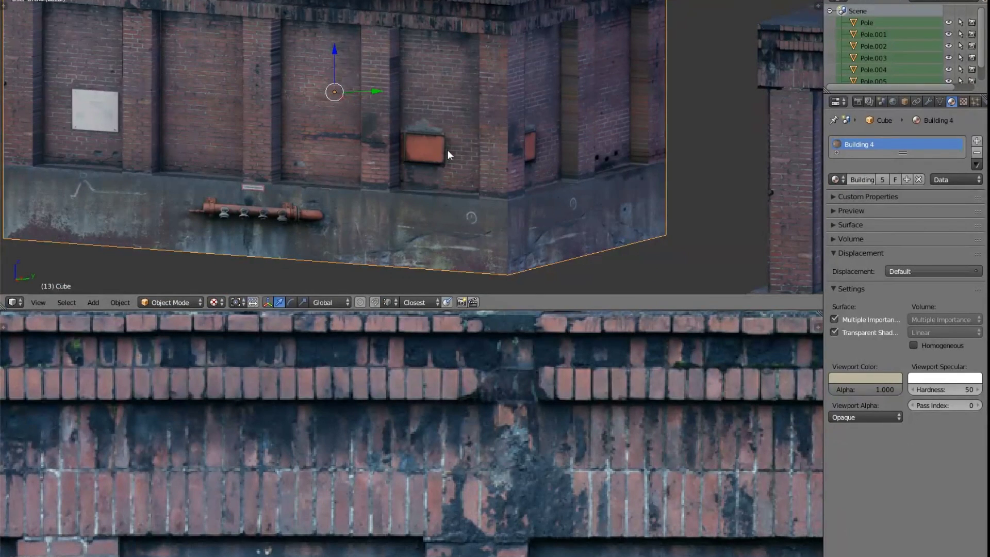
Step: Reselect the detached wall panel and add loop cuts across it along the edges of the orange box
key(Tab)
scroll(448, 150, up, 4)
right_click(447, 150)
scroll(447, 150, down, 2)
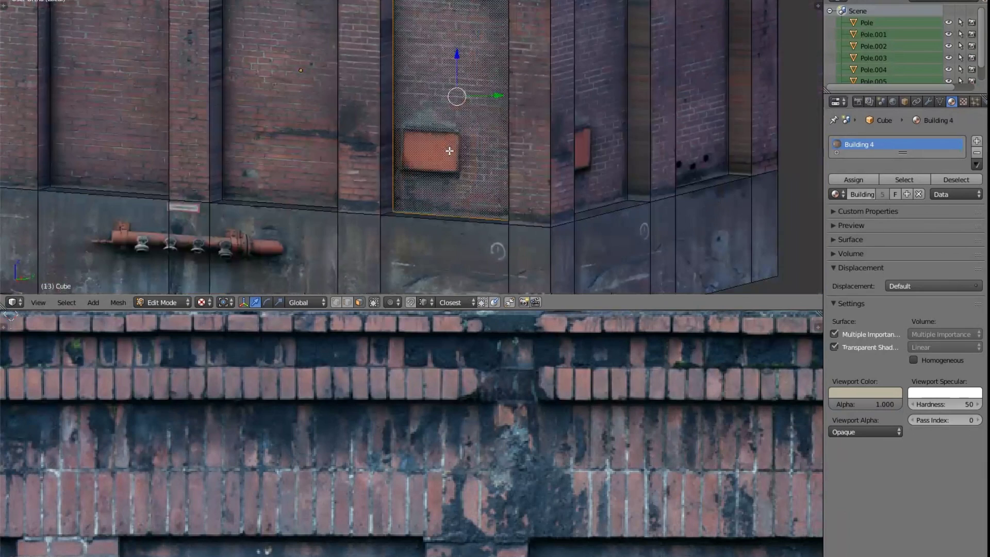
key(g)
right_click(477, 163)
scroll(478, 163, up, 5)
key(shift+space)
key(ctrl+r)
click(502, 426)
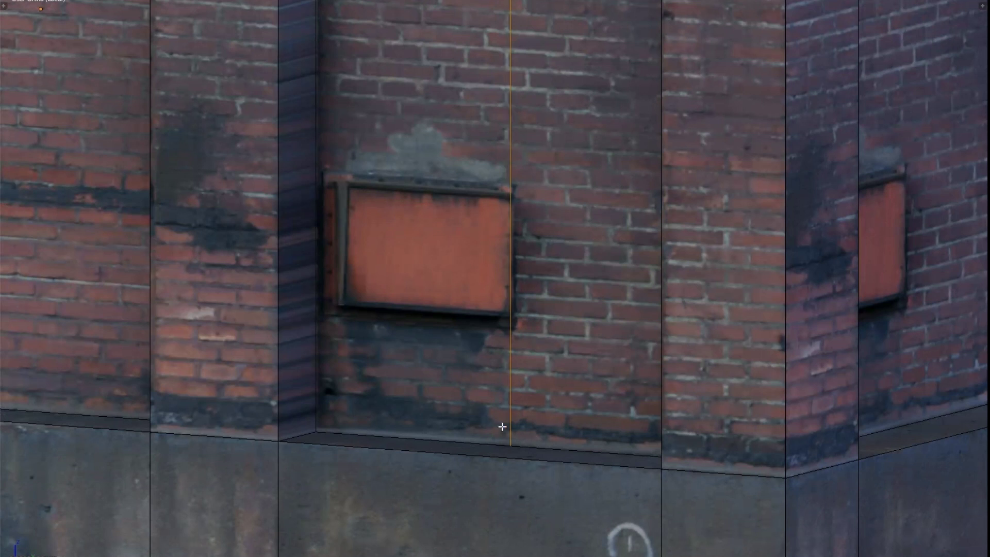
key(ctrl+r)
click(510, 352)
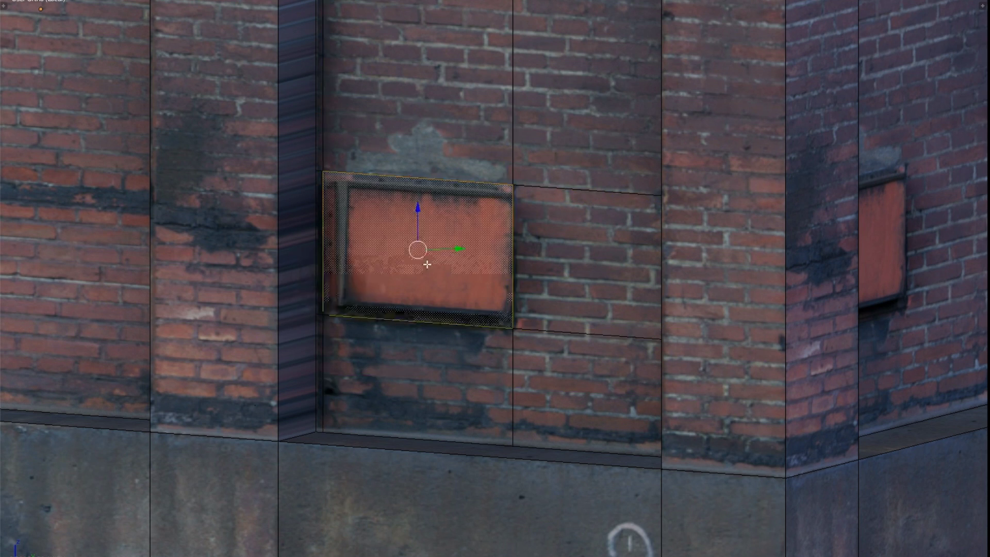
Step: Select the face framing the orange box and extrude it outward from the wall panel
right_click(427, 264)
middle_drag(427, 264, 452, 257)
key(KP_Decimal)
scroll(732, 216, down, 5)
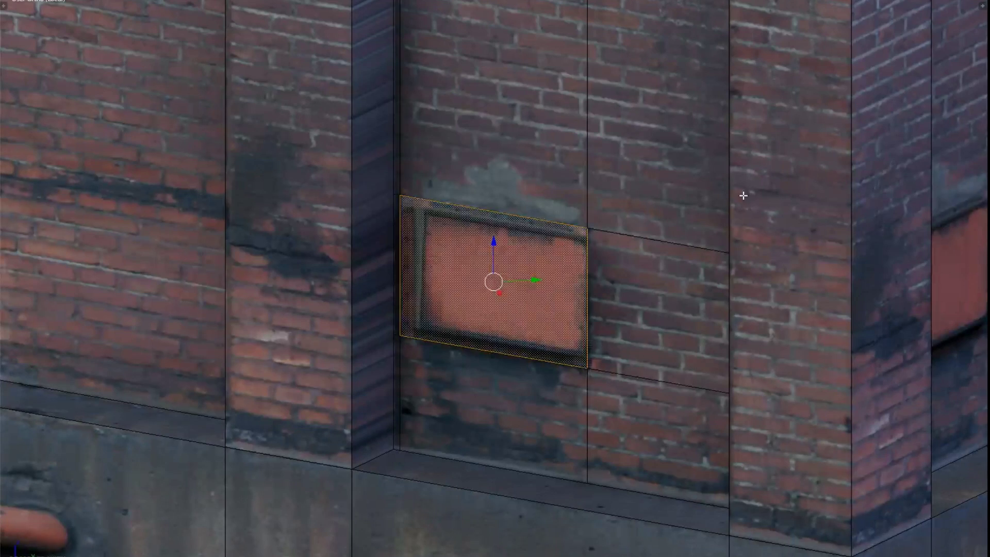
middle_drag(744, 194, 704, 217)
key(g)
key(Escape)
key(e)
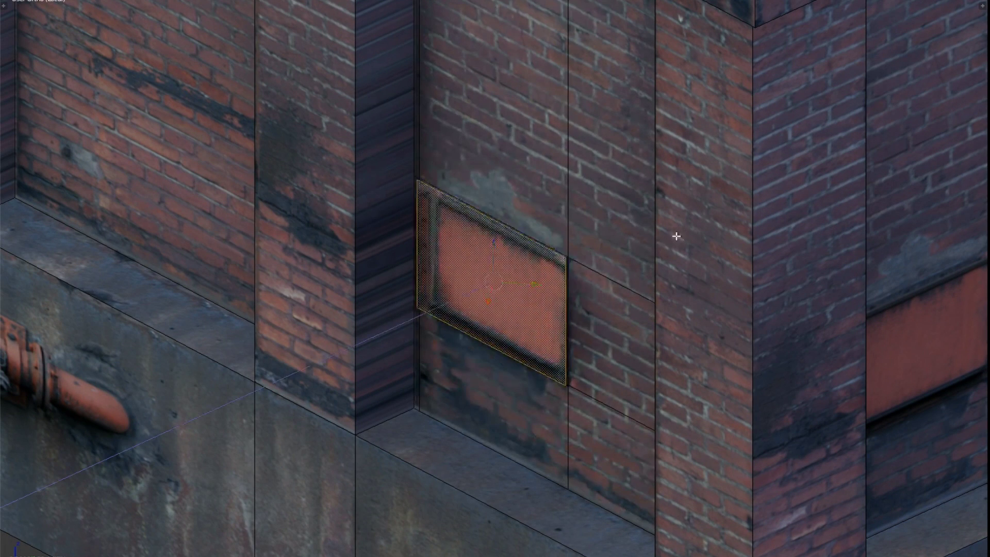
click(633, 249)
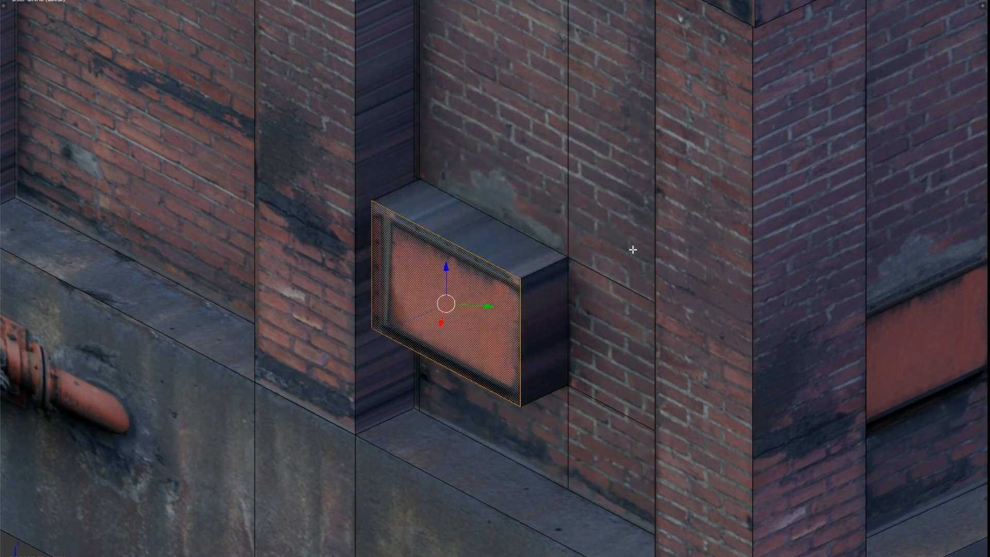
Step: Scale the extruded box's front face in slightly to form a narrow chamfered rim, and clear the selection
key(s)
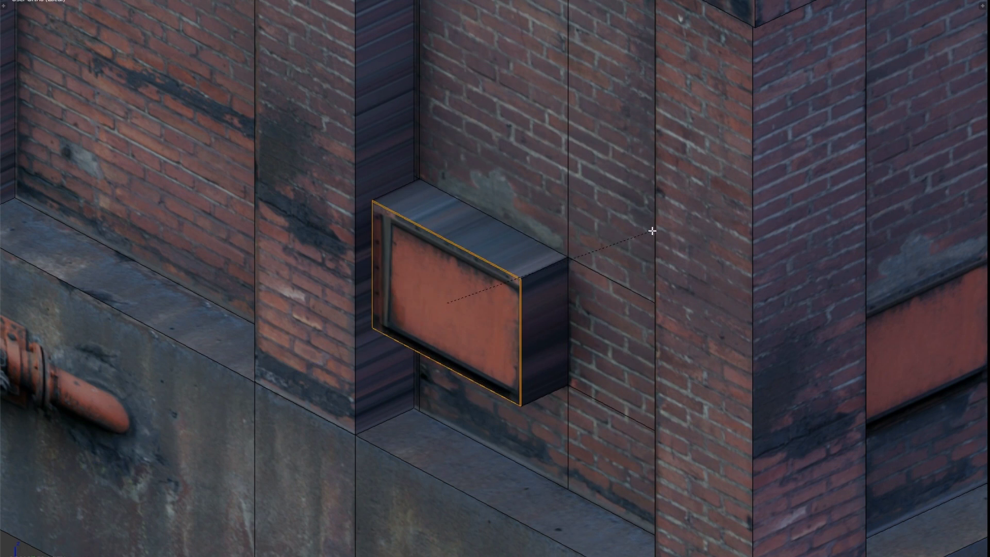
click(691, 221)
key(a)
Step: Select the box's top, side and bottom faces and stretch the side face's UVs along X across the orange panel image
scroll(541, 232, up, 2)
middle_drag(530, 242, 542, 219)
right_click(550, 201)
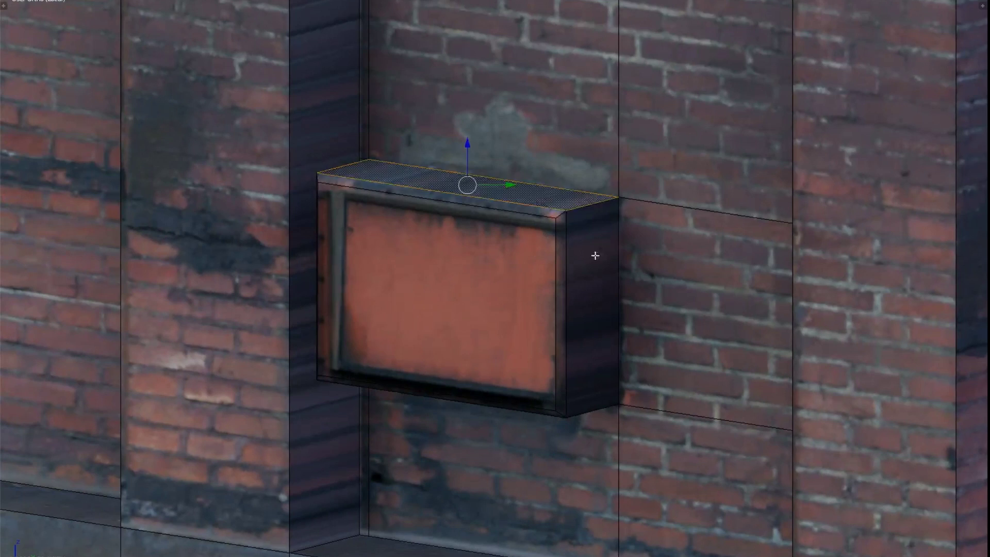
shift+right_click(595, 256)
middle_drag(580, 301, 590, 237)
shift+right_click(540, 326)
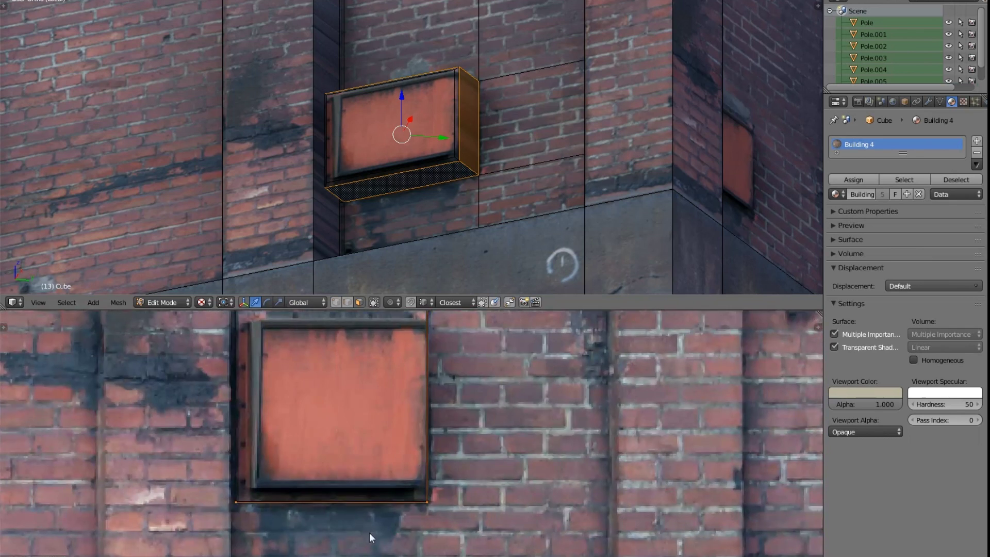
scroll(369, 531, up, 3)
scroll(425, 440, down, 2)
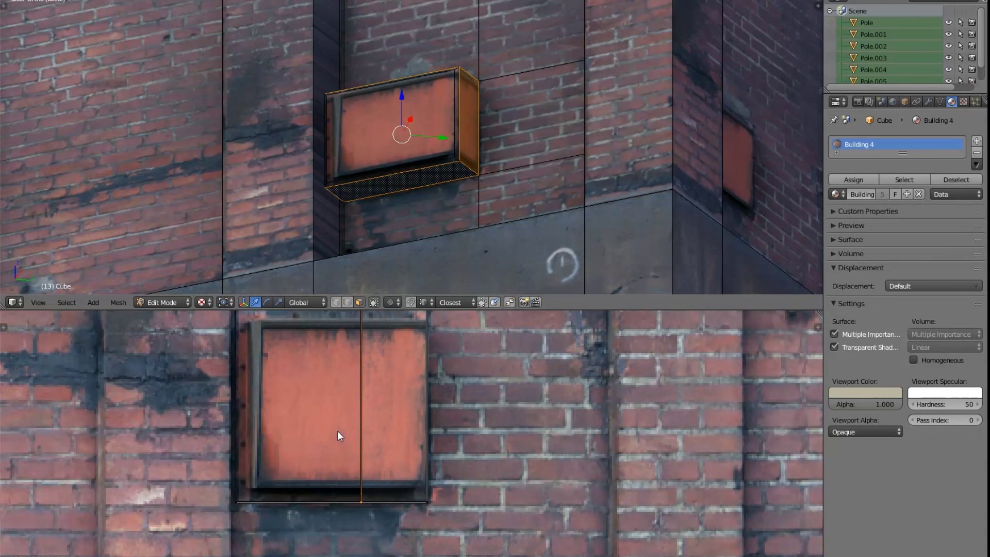
click(228, 441)
Step: Stretch the box's top face UVs along Y so they cover the orange panel image
middle_drag(423, 142, 484, 168)
scroll(393, 177, up, 4)
key(KP_5)
key(g)
key(y)
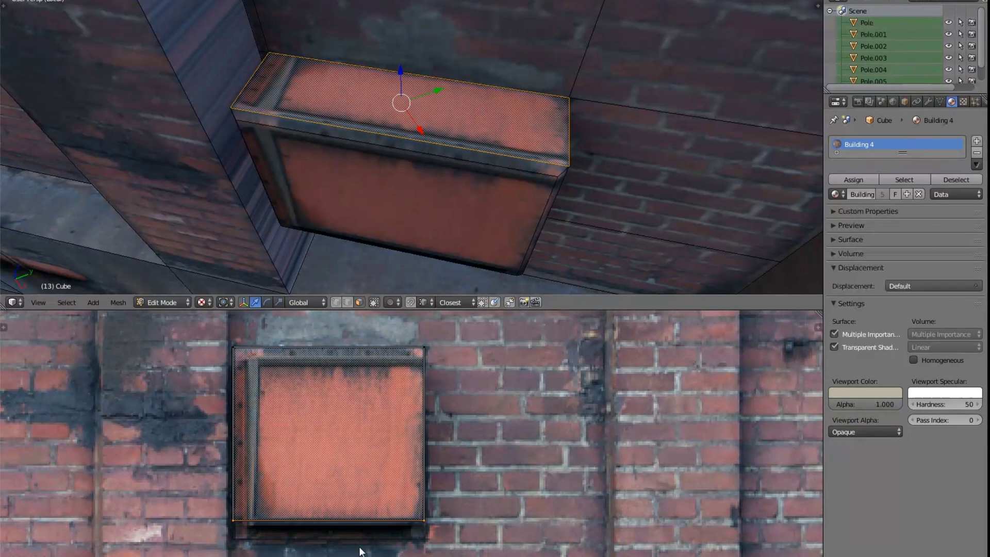
key(a)
right_click(365, 104)
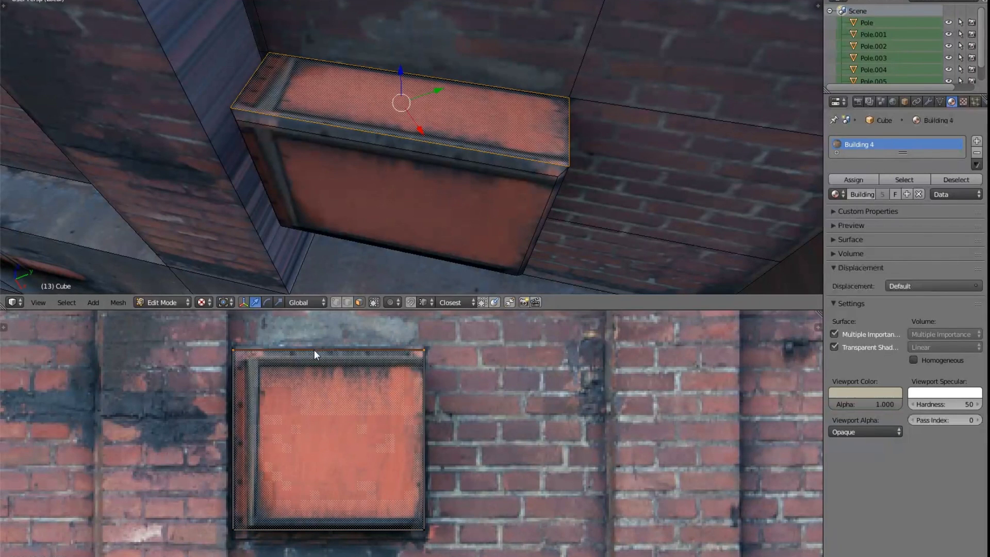
Step: Select the box's bottom face and move its upper UV edge up along Y to the top of the orange panel
key(a)
middle_drag(365, 118, 409, 167)
right_click(435, 203)
middle_drag(435, 203, 407, 124)
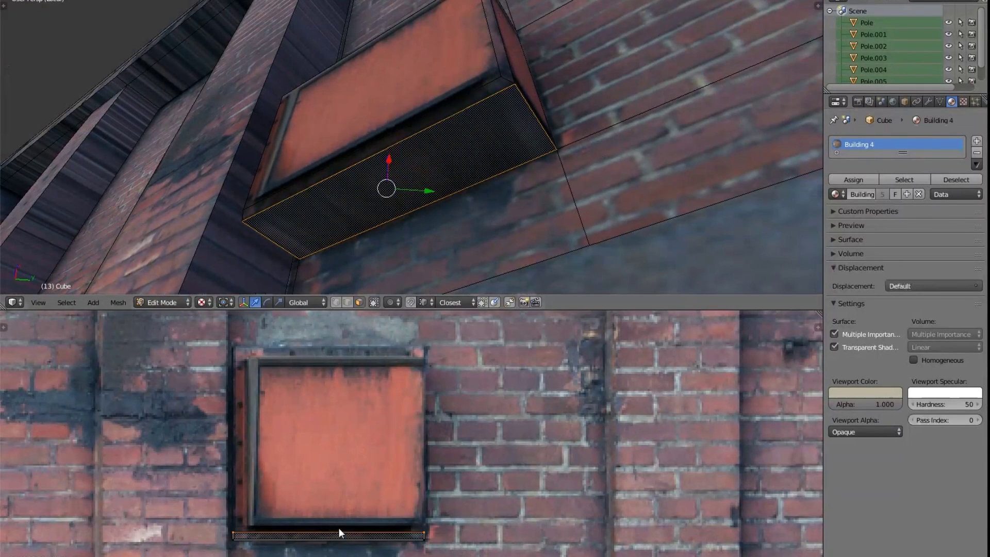
key(g)
key(y)
click(369, 367)
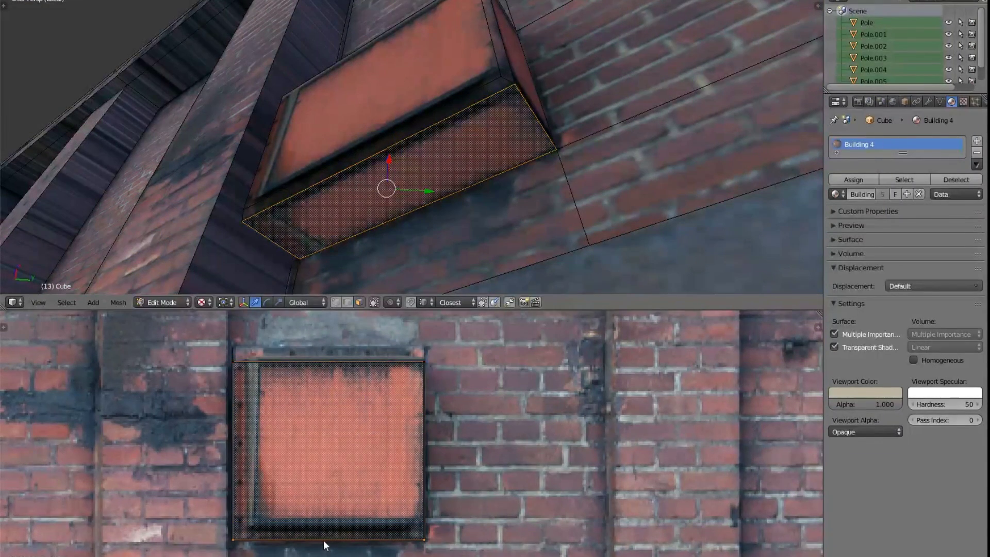
Step: Move the bottom face's lower UV edge up along Y to the orange panel's lower frame and clear the selection
key(g)
key(y)
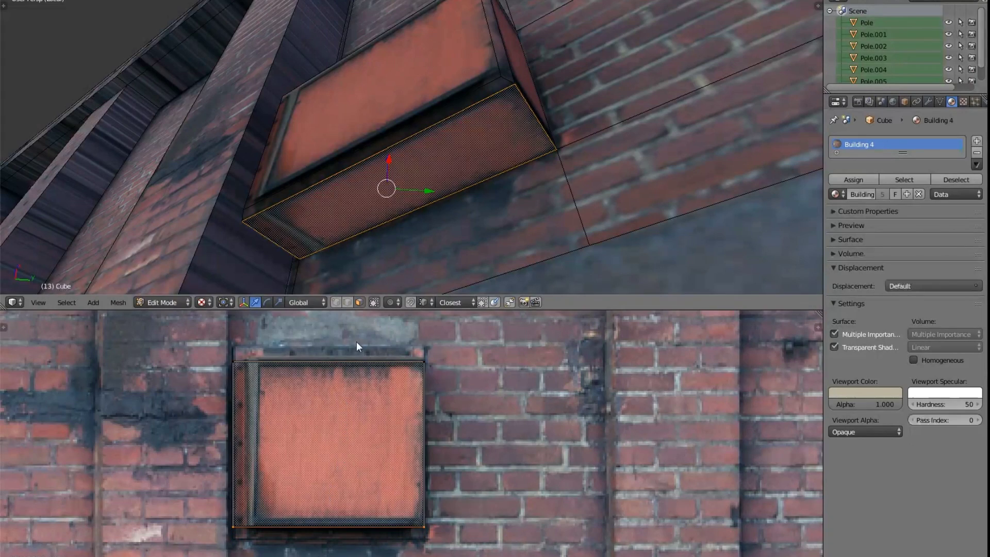
click(344, 395)
key(a)
Step: Examine the textured orange box and the red pipe running along the building's concrete base
scroll(395, 156, down, 2)
middle_drag(414, 126, 480, 231)
scroll(389, 153, down, 2)
key(a)
key(a)
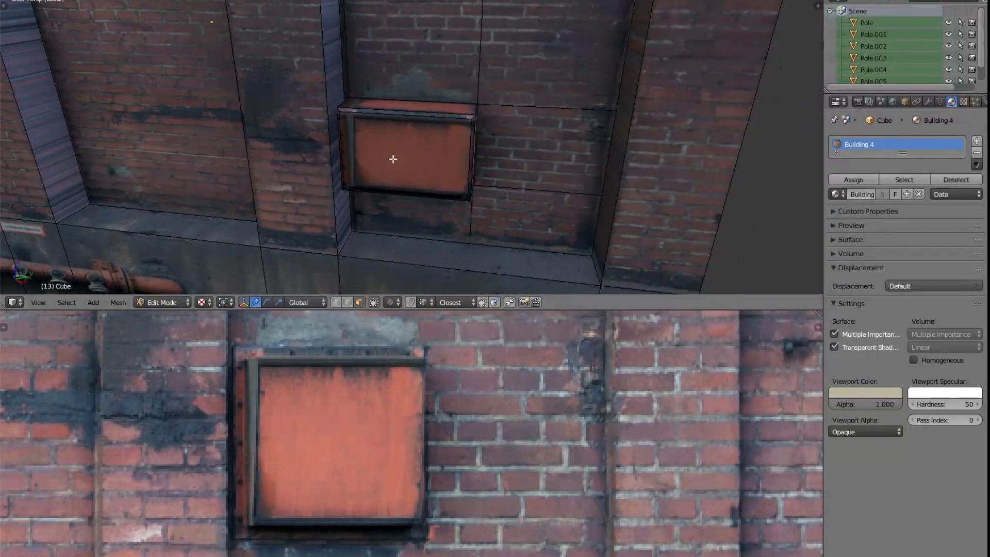
middle_drag(490, 195, 428, 123)
key(a)
key(a)
shift+middle_drag(217, 226, 515, 144)
scroll(469, 175, up, 3)
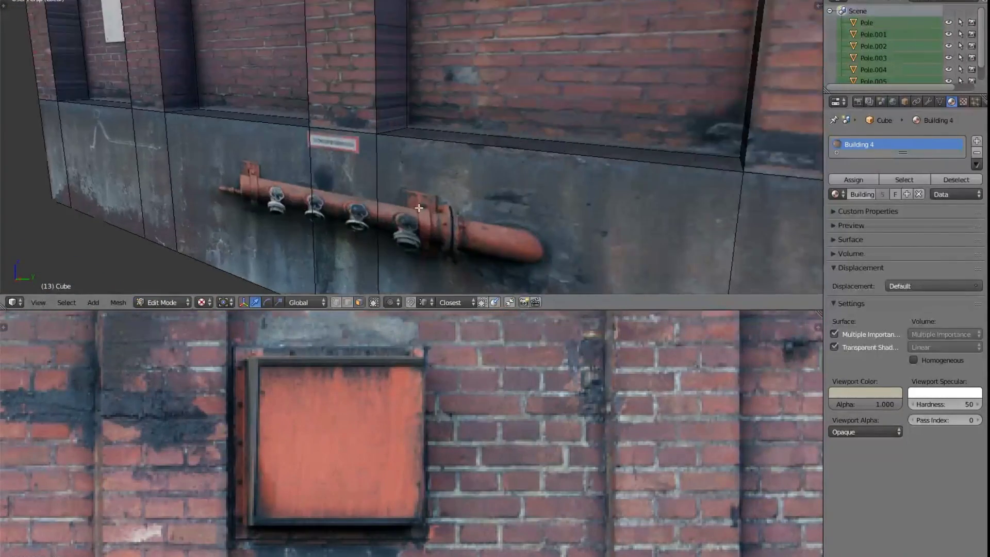
shift+middle_drag(423, 209, 464, 173)
middle_drag(397, 144, 356, 142)
shift+middle_drag(462, 146, 658, 150)
scroll(343, 99, down, 1)
middle_drag(342, 100, 375, 167)
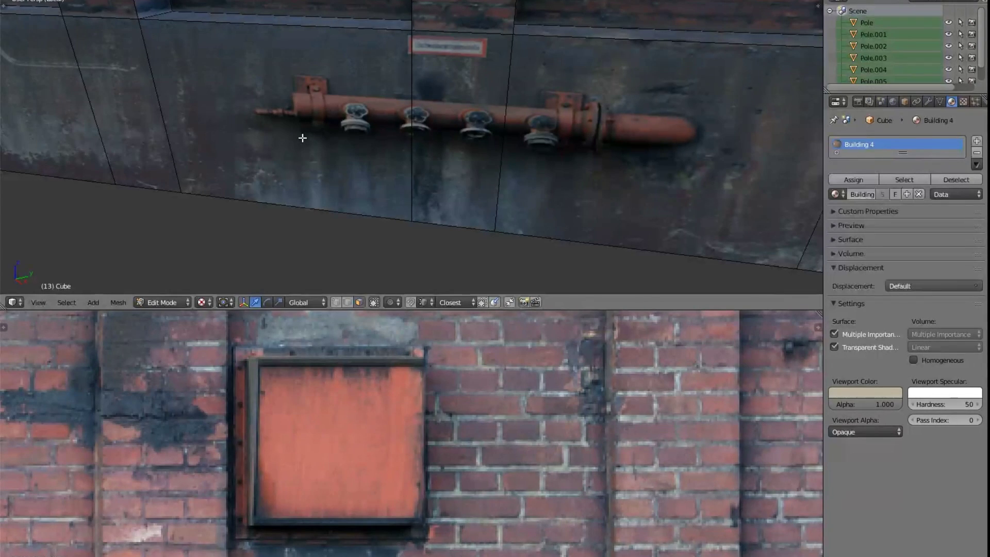
Step: Extrude the ring at the red pipe's end along the pipe image and position the resulting cylinder on the concrete base
scroll(458, 41, up, 2)
scroll(297, 208, down, 6)
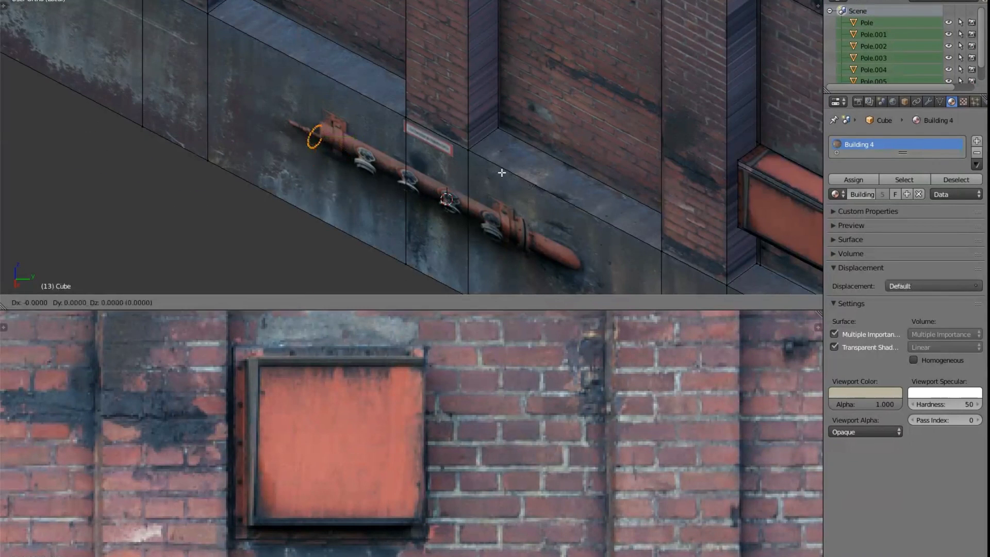
key(ctrl+l)
key(g)
key(x)
key(x)
click(459, 128)
key(a)
middle_drag(474, 201, 495, 148)
key(KP_1)
scroll(415, 159, down, 1)
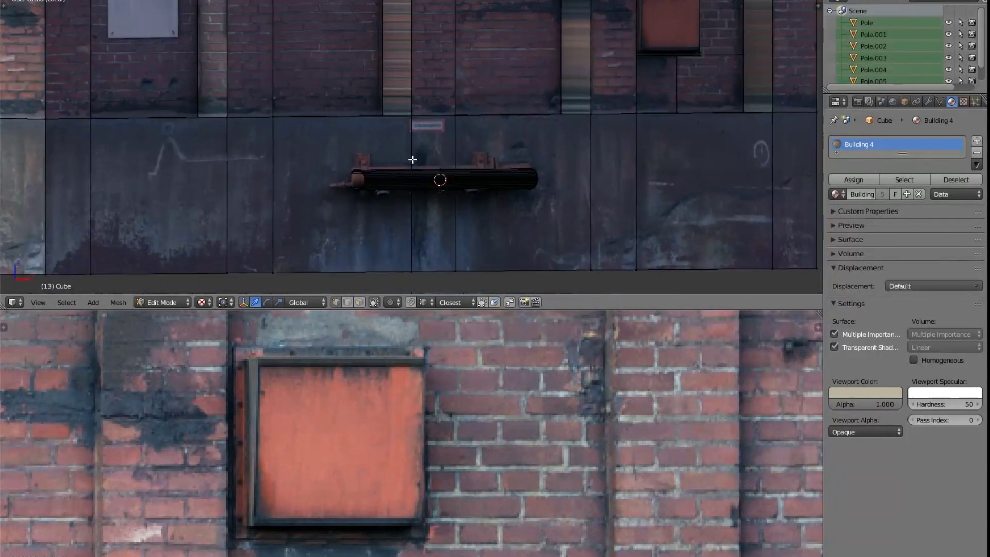
Step: Leave mesh editing and examine the whole textured building, including its roof edge, pillar sides, pipes and wall signs
middle_drag(415, 159, 349, 155)
key(Tab)
scroll(330, 144, down, 8)
middle_drag(258, 136, 292, 172)
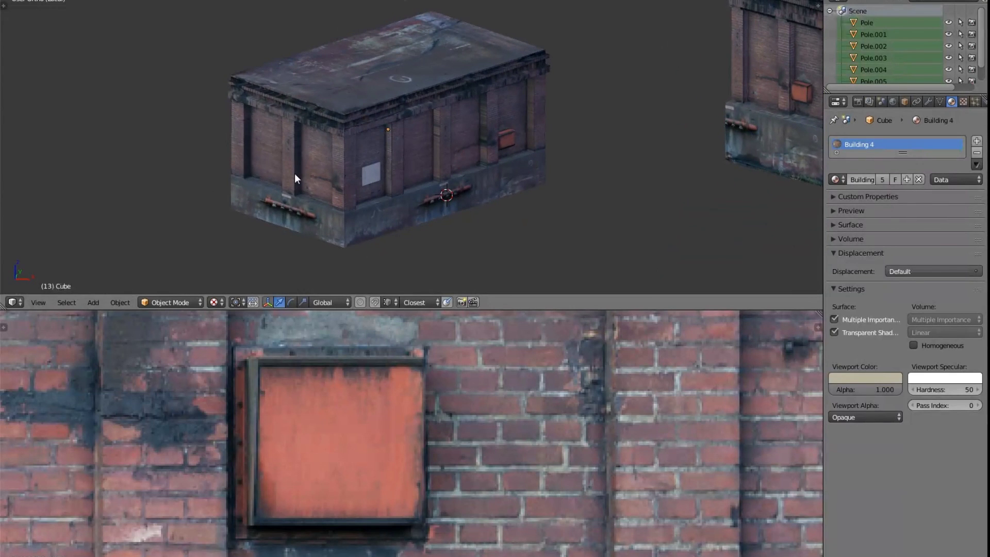
scroll(393, 210, down, 4)
scroll(469, 148, up, 5)
middle_drag(465, 152, 427, 149)
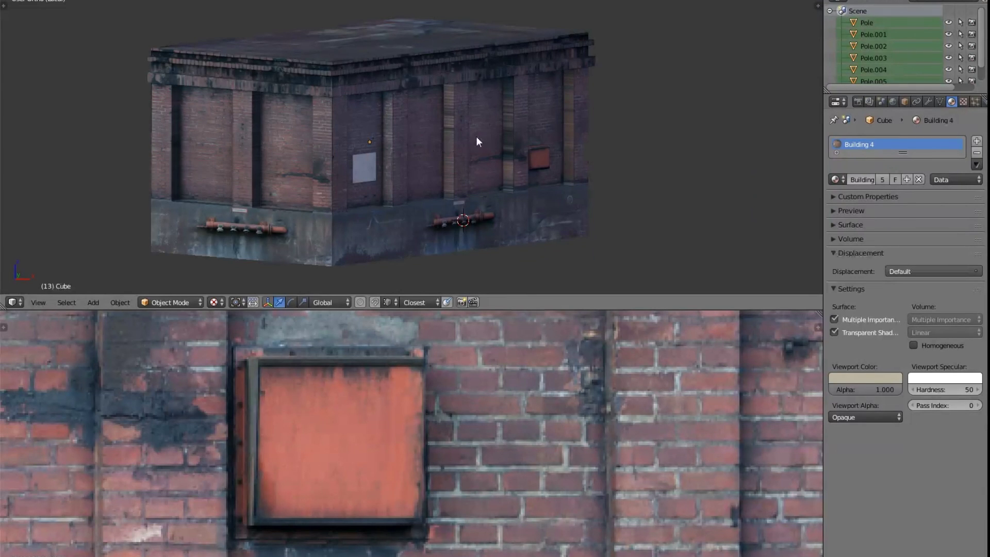
middle_drag(422, 163, 349, 176)
scroll(392, 154, up, 5)
scroll(369, 117, up, 3)
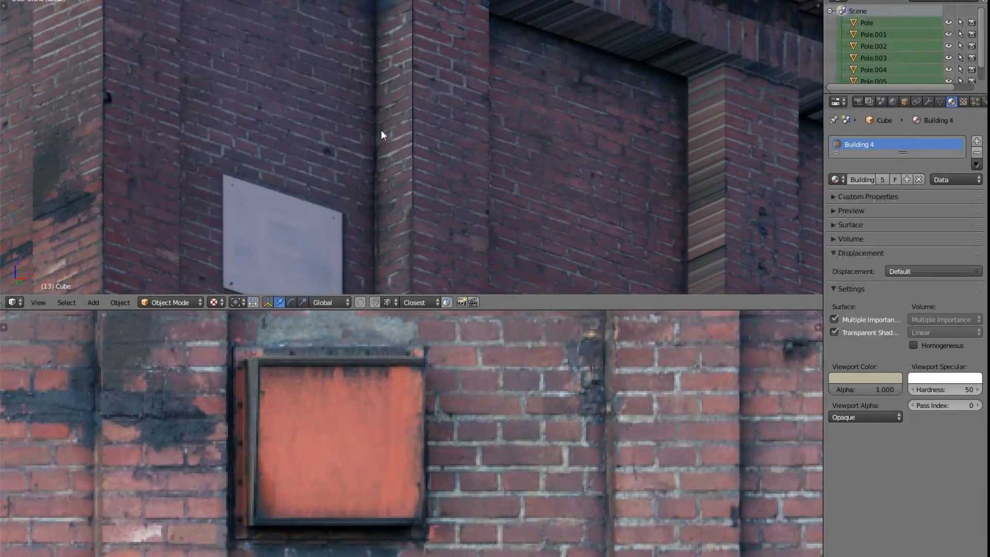
scroll(379, 113, down, 3)
middle_drag(385, 75, 376, 140)
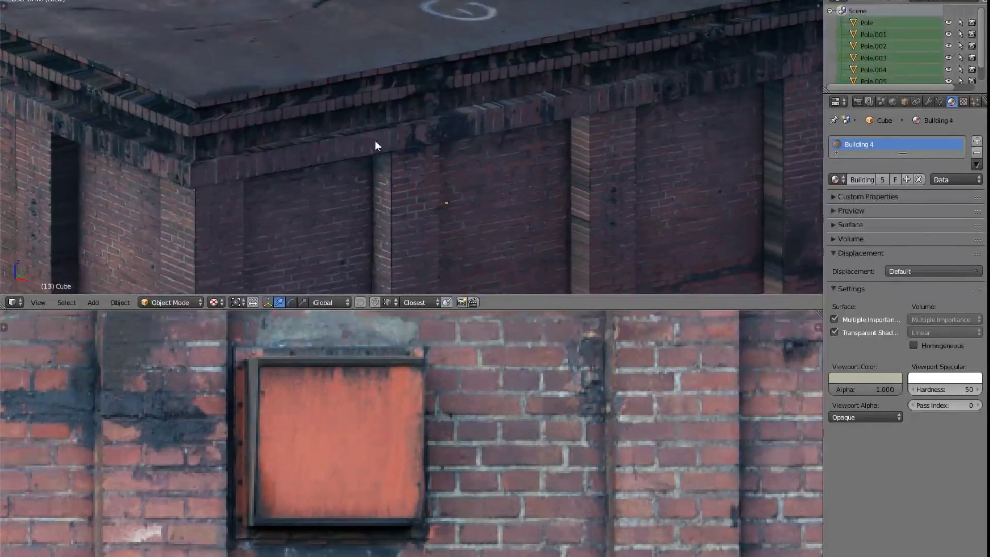
scroll(375, 140, down, 2)
middle_drag(463, 164, 428, 128)
scroll(380, 174, down, 2)
Step: Add a Bezier curve at the 3D cursor below the orange wall box and start editing its points
scroll(525, 140, up, 3)
mouse_move(524, 140)
middle_down()
mouse_move(466, 185)
mouse_move(450, 142)
mouse_move(517, 148)
middle_up()
scroll(517, 148, up, 2)
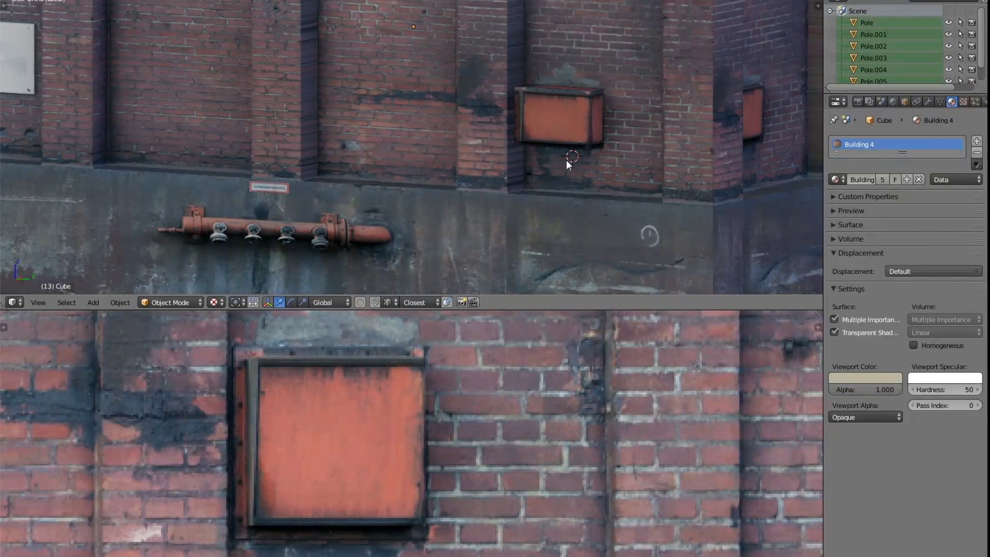
key(shift+a)
mouse_move(534, 171)
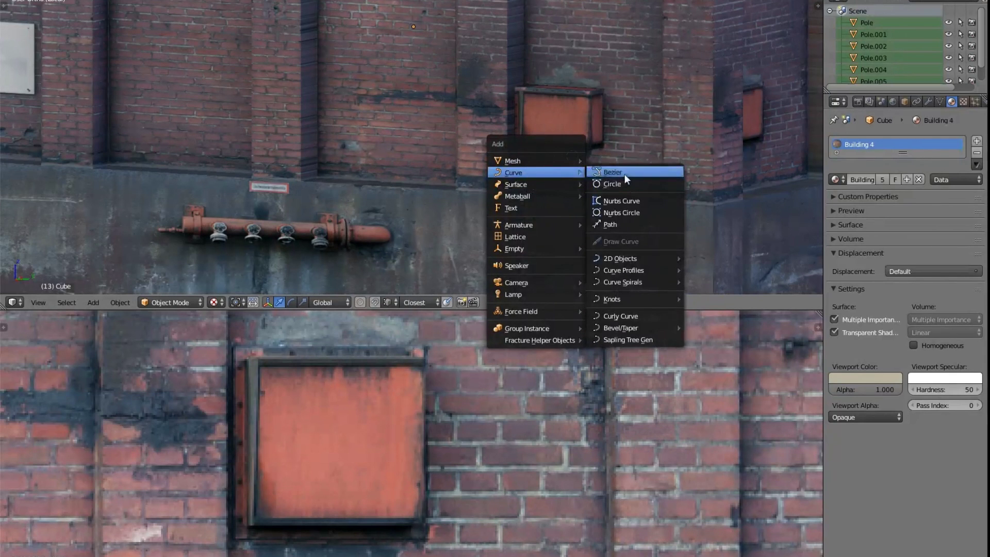
click(622, 173)
key(Tab)
Step: Move the Bezier curve's control points within the horizontal plane toward the orange box's underside
scroll(623, 142, up, 4)
right_click(552, 189)
key(g)
key(shift+z)
click(533, 184)
middle_drag(542, 142, 542, 270)
key(g)
key(shift+z)
click(541, 48)
middle_drag(541, 47, 593, 55)
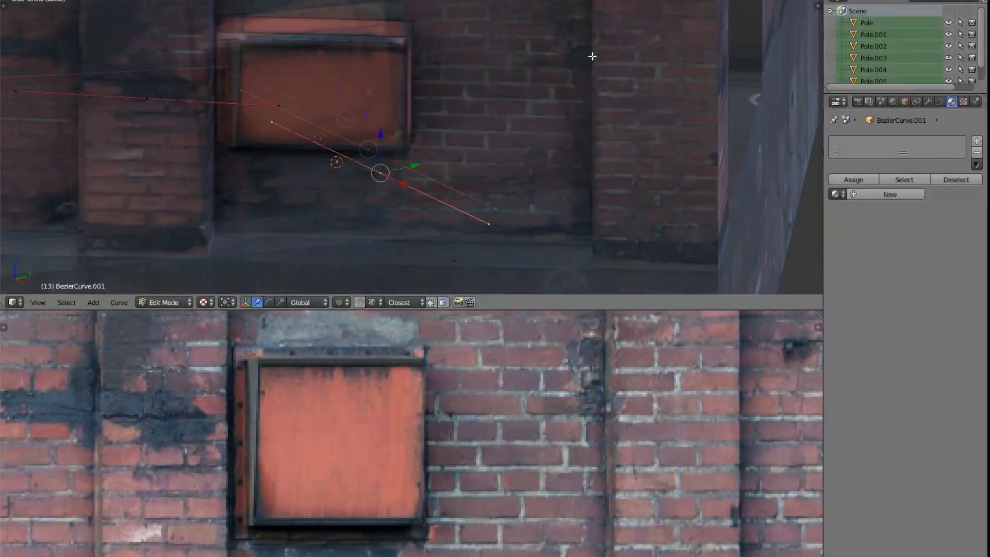
Step: Working from above, rotate, scale and reposition the curve's end points so it spans the wall box's bottom
key(KP_7)
key(z)
shift+middle_drag(356, 134, 477, 155)
key(r)
click(519, 56)
right_click(75, 164)
key(g)
click(325, 187)
right_drag(395, 103, 401, 85)
key(s)
click(428, 135)
scroll(428, 135, up, 2)
key(z)
mouse_move(384, 240)
middle_down()
mouse_move(353, 146)
mouse_move(284, 136)
middle_up()
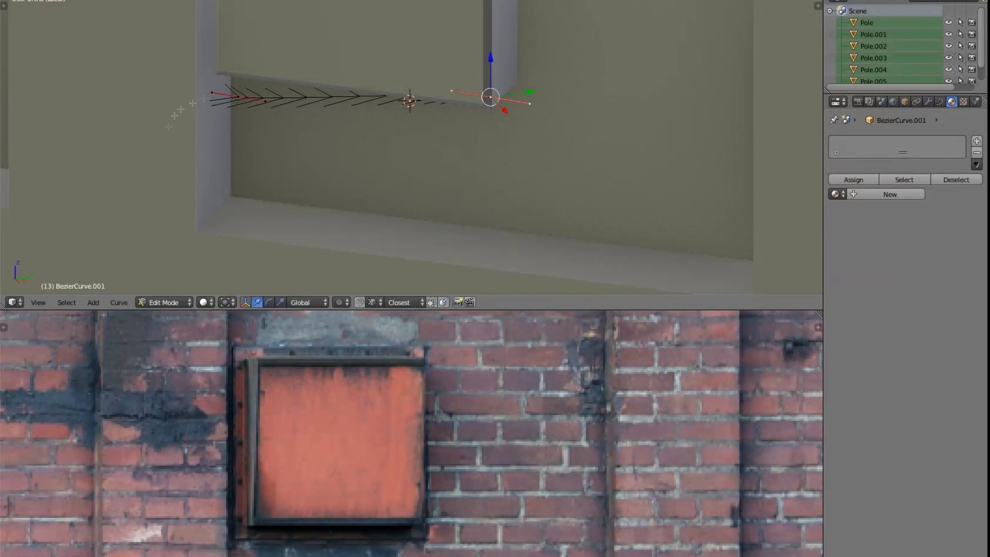
Step: Rotate and scale the curve's handles in side view so it sags below the box like a hanging cable
right_click(238, 97)
key(KP_1)
key(KP_3)
key(z)
key(r)
click(287, 192)
key(s)
click(335, 206)
right_drag(450, 86, 385, 208)
Step: Duplicate the cable spline with an offset along X and reshape the copy into a slightly different sag
right_click(483, 97)
key(l)
key(shift+d)
key(x)
click(468, 75)
right_drag(232, 77, 263, 78)
right_drag(387, 224, 436, 155)
Step: Duplicate the second cable and shorten the copy by moving one end toward the other and scaling its handles
right_click(264, 79)
key(l)
key(shift+d)
key(x)
click(312, 89)
right_click(265, 81)
key(g)
key(x)
click(415, 81)
key(s)
click(449, 88)
Step: Adjust the short cable's end points and handles so it forms a small loop near the box's corner
right_drag(474, 87, 493, 88)
right_drag(475, 141, 490, 191)
right_drag(385, 84, 434, 87)
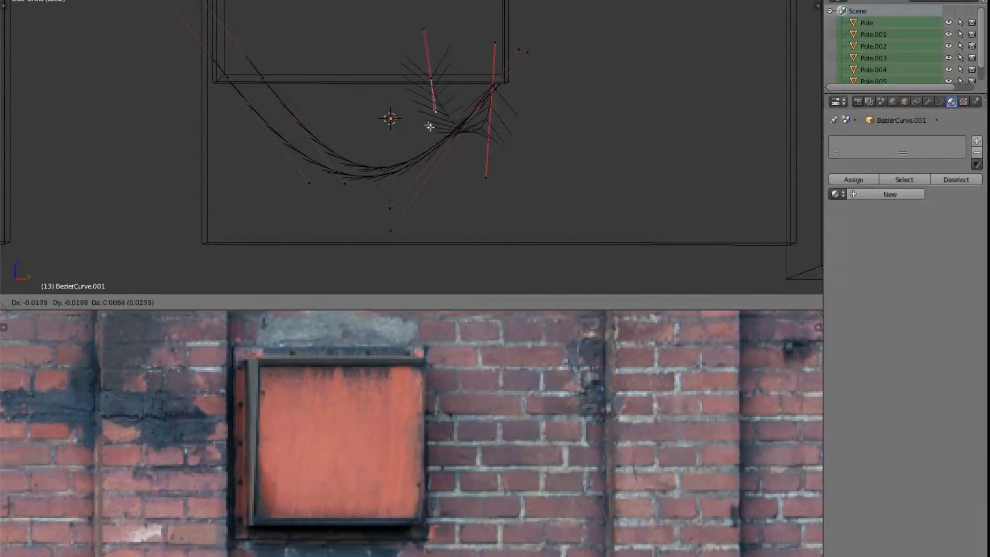
right_drag(430, 126, 428, 122)
right_drag(486, 178, 470, 148)
Step: Leave curve editing and reposition the hanging cables against the wall box's underside
key(Tab)
scroll(446, 122, up, 2)
shift+middle_drag(448, 120, 437, 172)
key(Tab)
key(KP_7)
key(g)
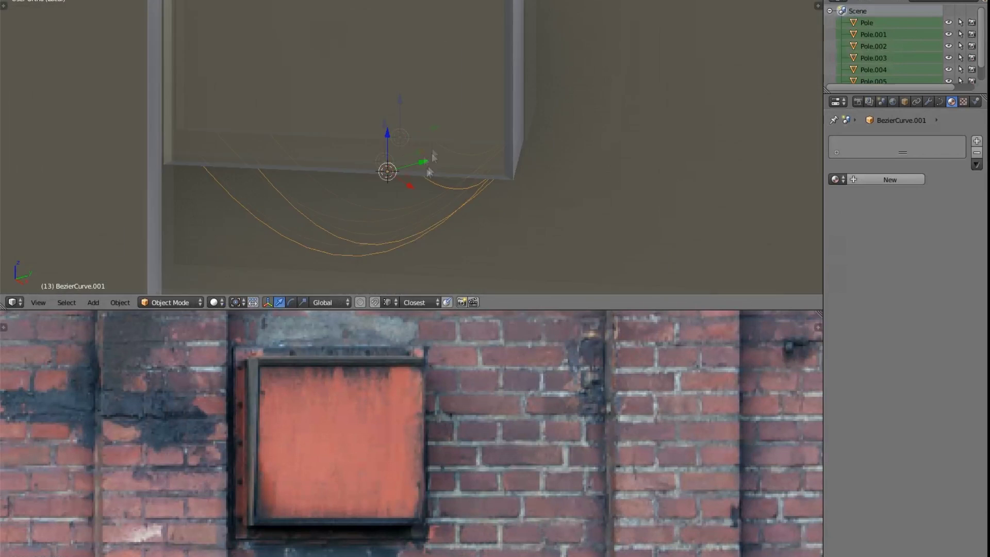
scroll(440, 128, up, 5)
Step: Set the cable curve's fill mode to Full and its bevel depth to 0.006, and check the cables in textured shading
click(940, 101)
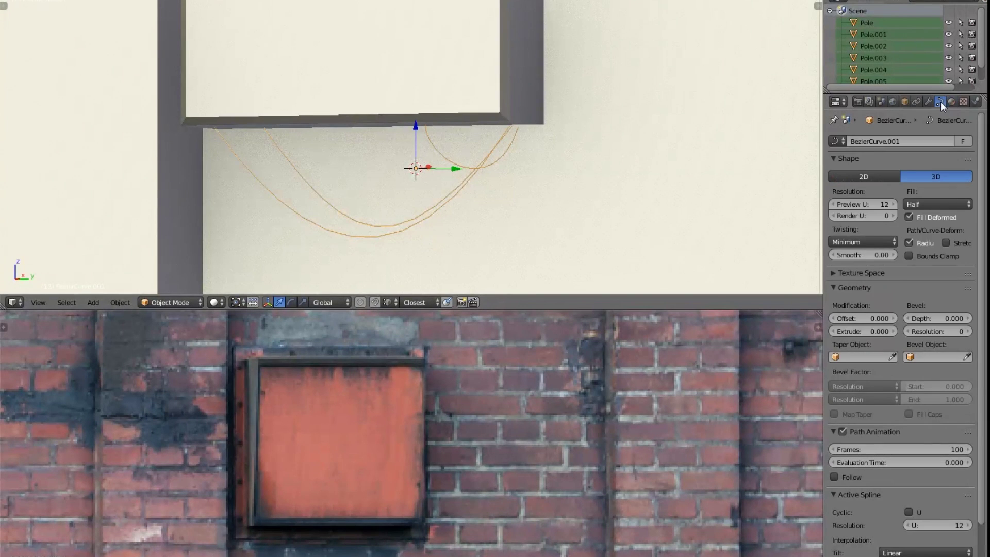
click(926, 206)
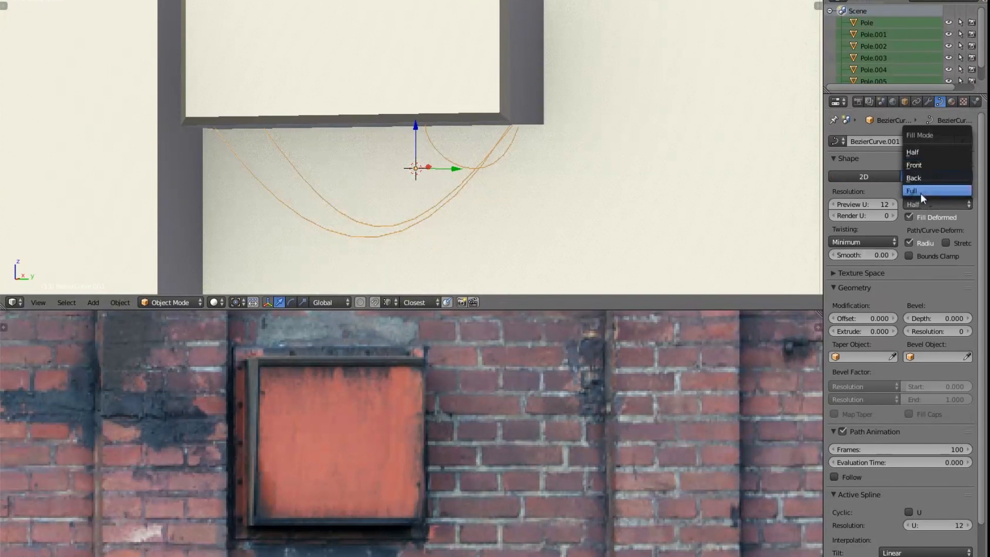
click(920, 192)
drag(936, 318, 943, 318)
scroll(428, 172, down, 3)
key(z)
key(z)
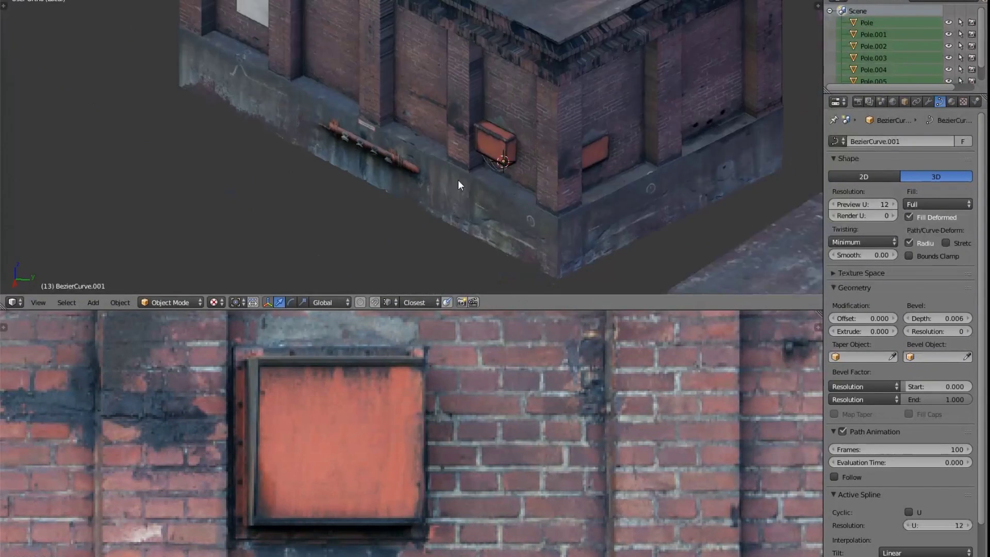
middle_drag(459, 184, 492, 204)
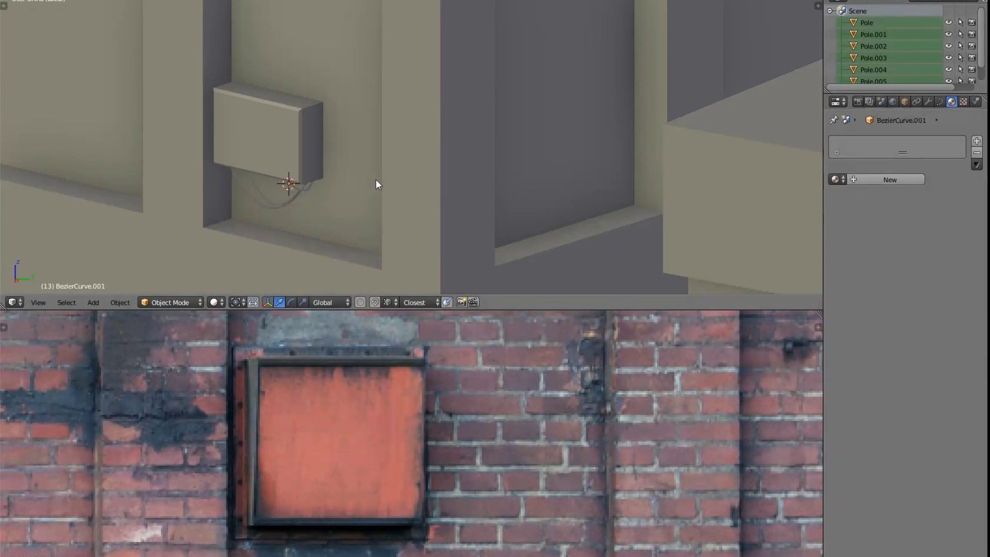
key(alt+z)
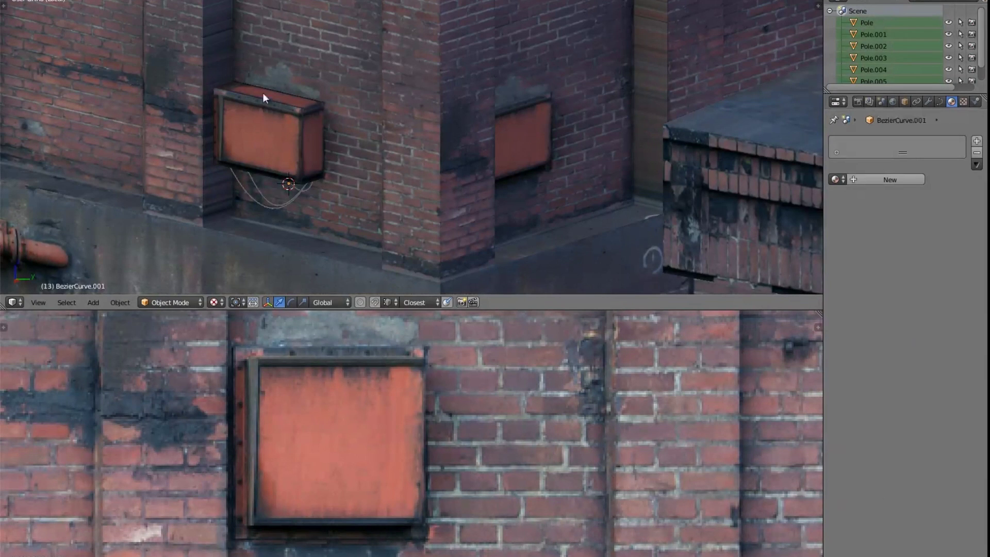
middle_drag(541, 136, 422, 166)
Step: Place the 3D cursor on the flat orange panel and move the air conditioner within the horizontal plane toward the building
click(422, 166)
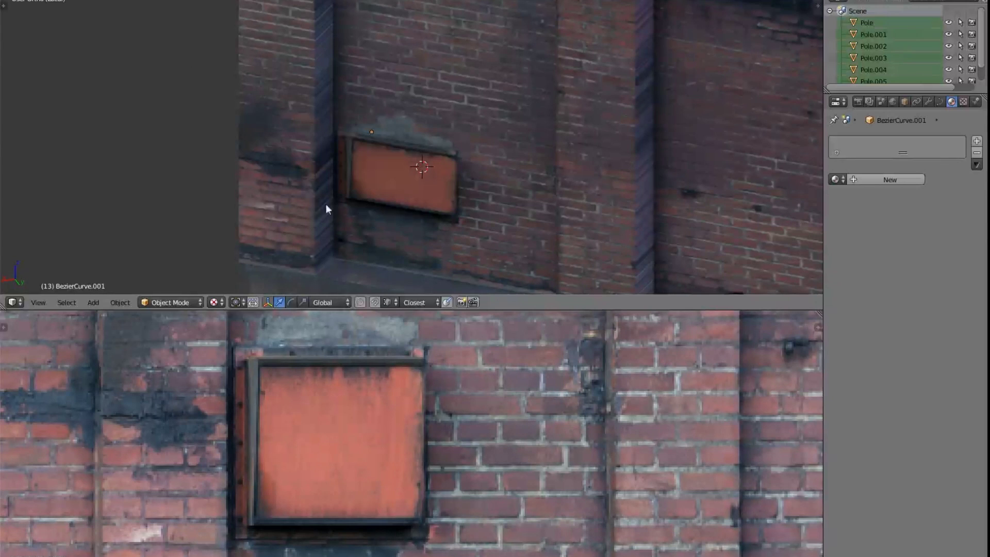
scroll(326, 208, down, 15)
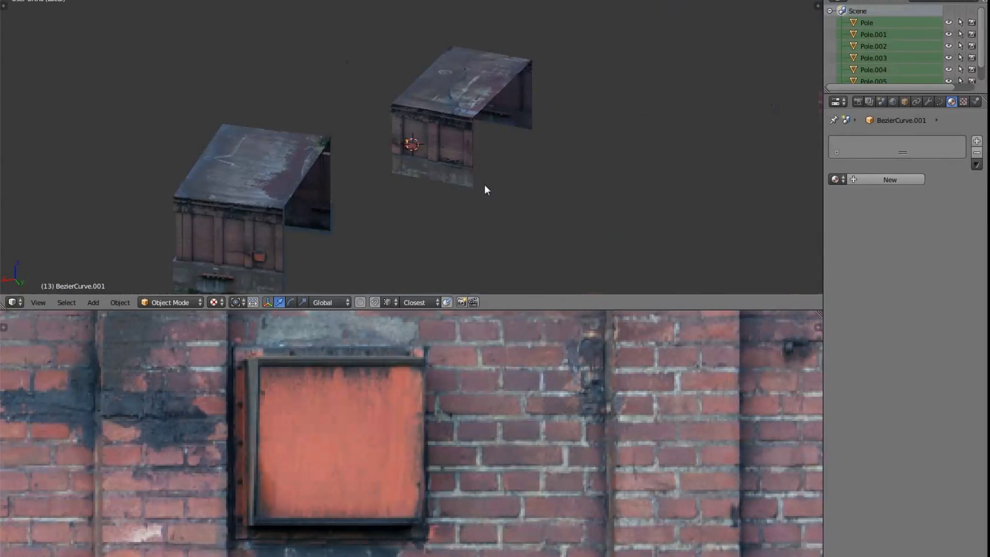
key(g)
key(z)
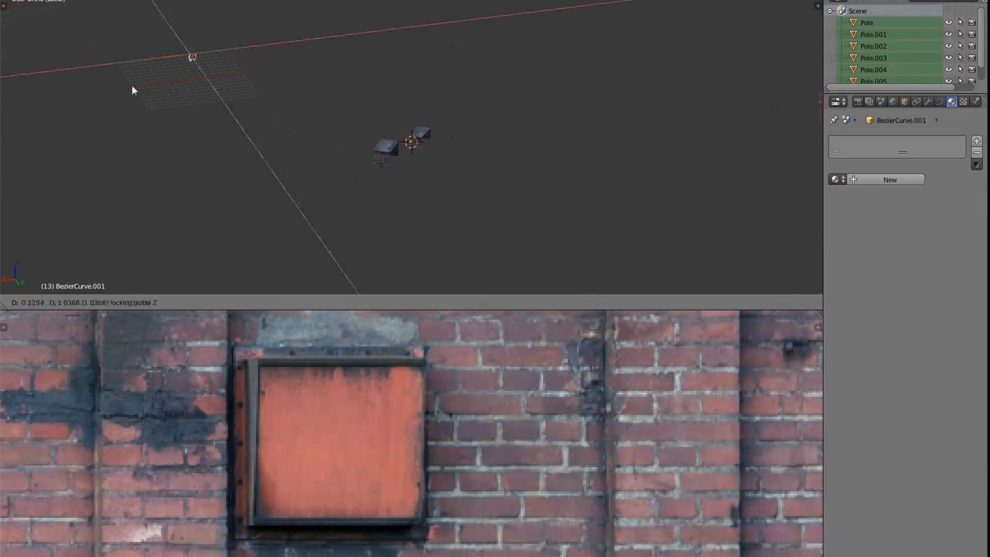
click(360, 182)
scroll(360, 182, up, 10)
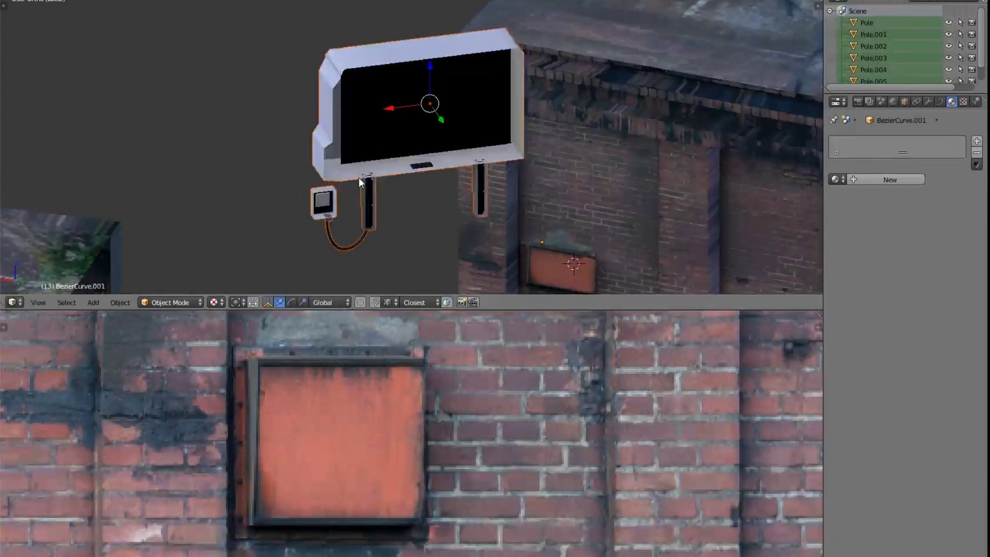
Step: Rotate the air conditioner about Z and set it against the wall in front of the flat orange panel
key(r)
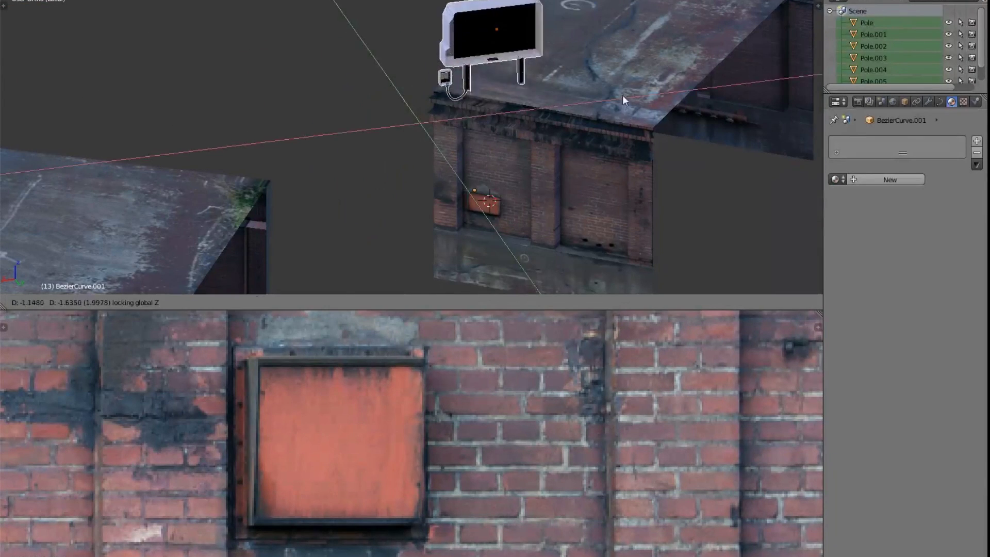
key(z)
click(508, 159)
scroll(491, 85, up, 6)
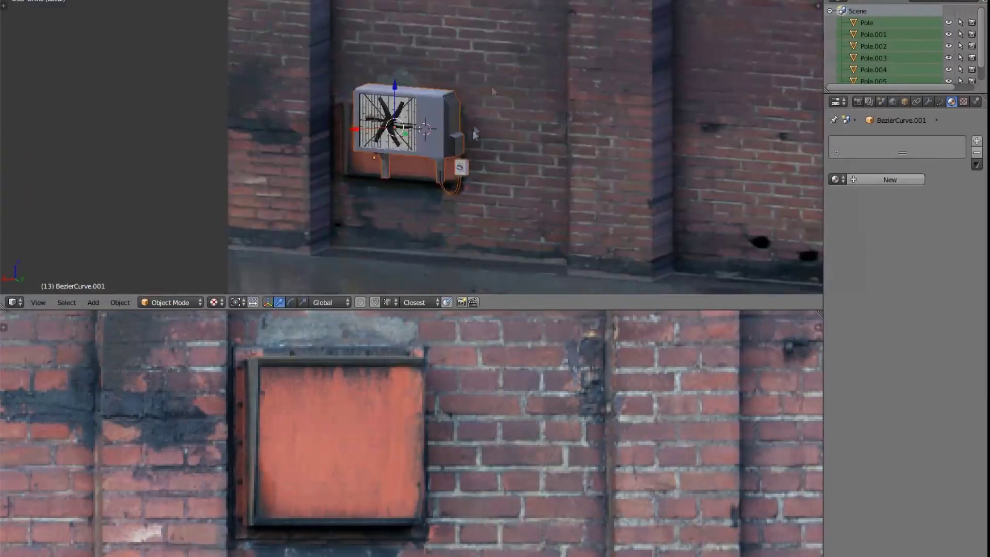
click(552, 134)
Step: Select the air conditioner and move it along Z so it covers the flat orange panel
middle_drag(391, 181, 491, 206)
scroll(464, 180, up, 1)
shift+middle_drag(411, 142, 465, 92)
right_click(449, 116)
key(g)
key(z)
click(472, 83)
Step: Preview the air conditioner on the brick wall in rendered shading
key(KP_5)
key(shift+z)
middle_drag(562, 170, 490, 181)
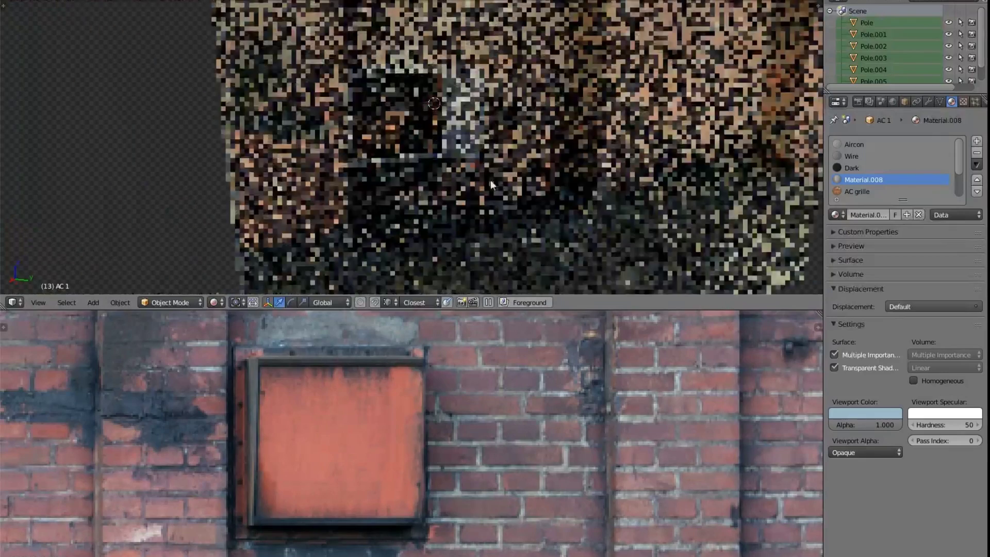
Step: Place a copy of the air conditioner on the adjacent long wall, raised along Z above the white sign
click(341, 151)
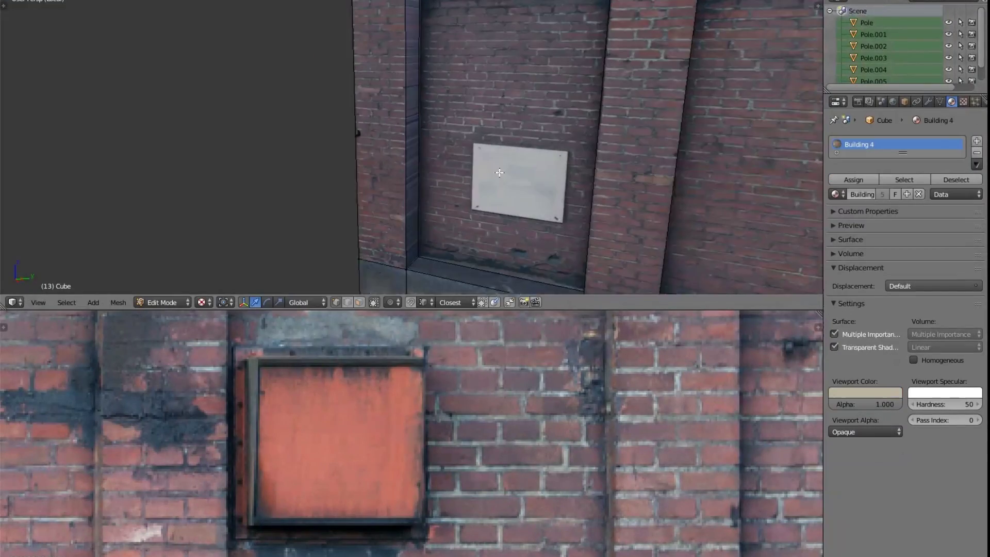
shift+middle_drag(527, 180, 503, 171)
key(ctrl+Tab)
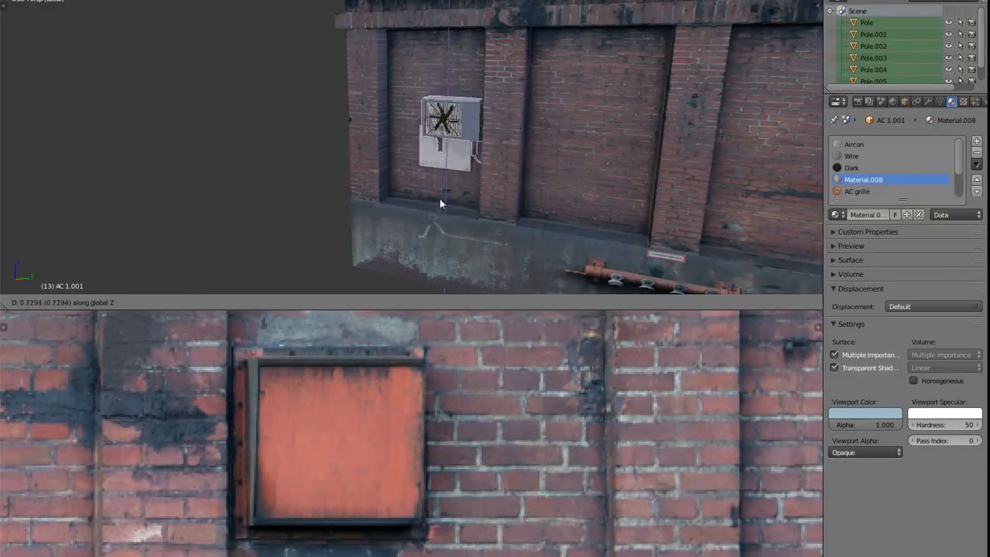
click(503, 166)
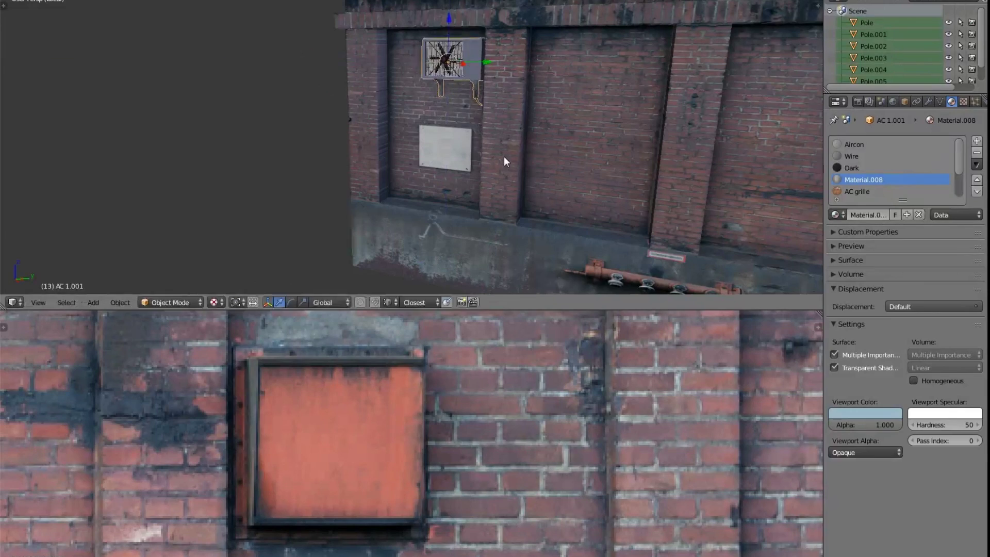
Step: Examine the finished brick building with its air conditioners, cables and pipe in rendered shading
key(KP_Divide)
key(shift+z)
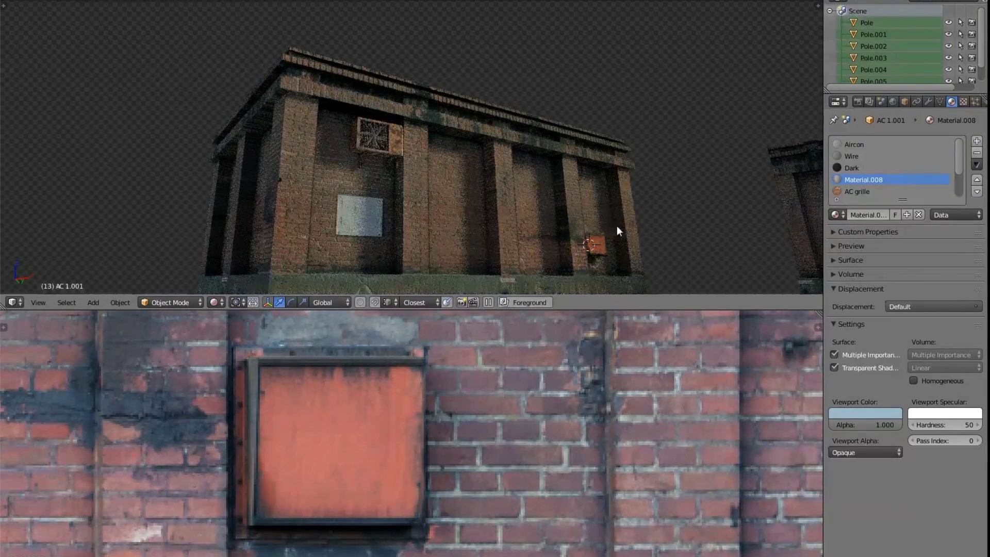
middle_drag(665, 254, 560, 258)
shift+middle_drag(431, 258, 205, 234)
scroll(411, 178, down, 7)
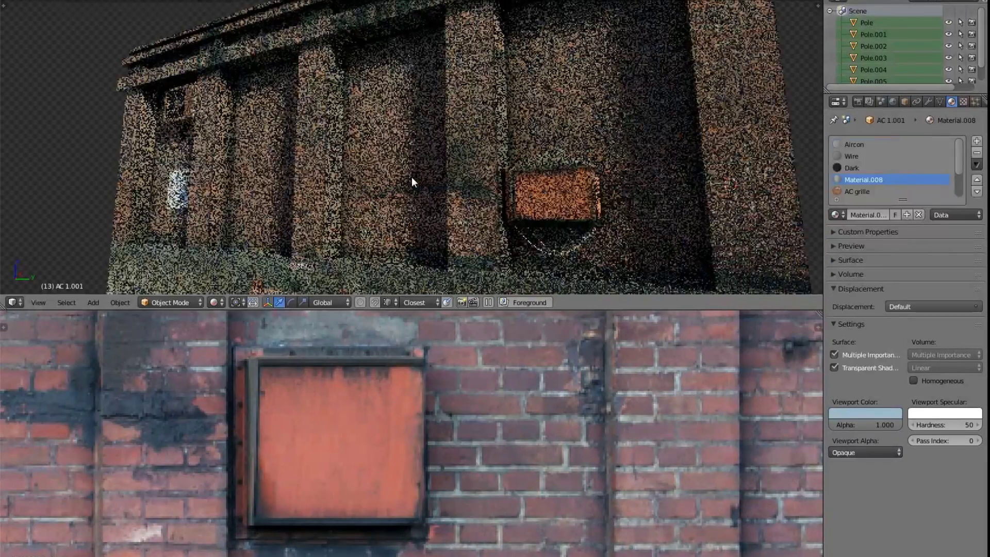
right_click(411, 177)
scroll(458, 181, up, 4)
middle_drag(458, 181, 422, 221)
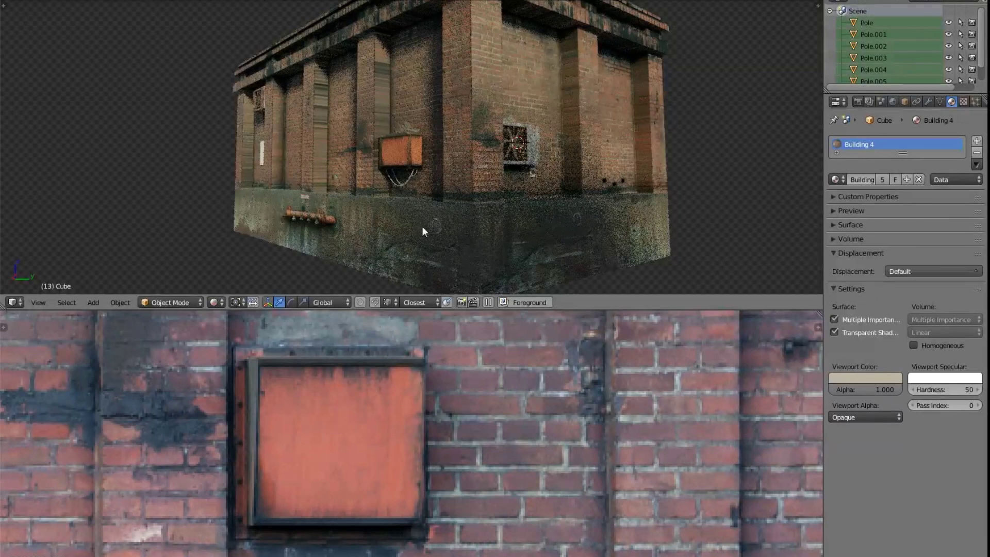
middle_drag(118, 184, 357, 197)
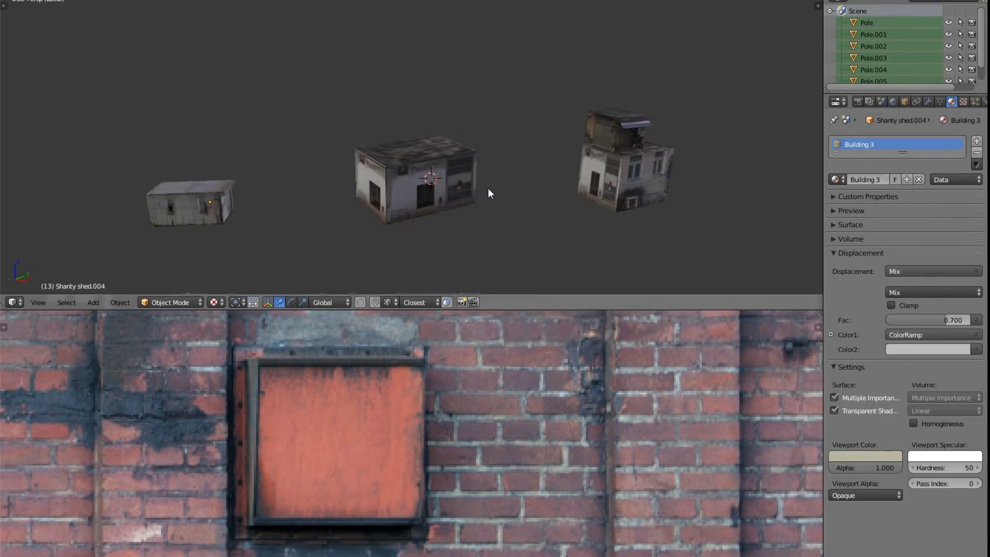
Step: Examine the other photo-textured buildings in rendered shading, then the corrugated shed up close with its source image
key(ctrl+alt+space)
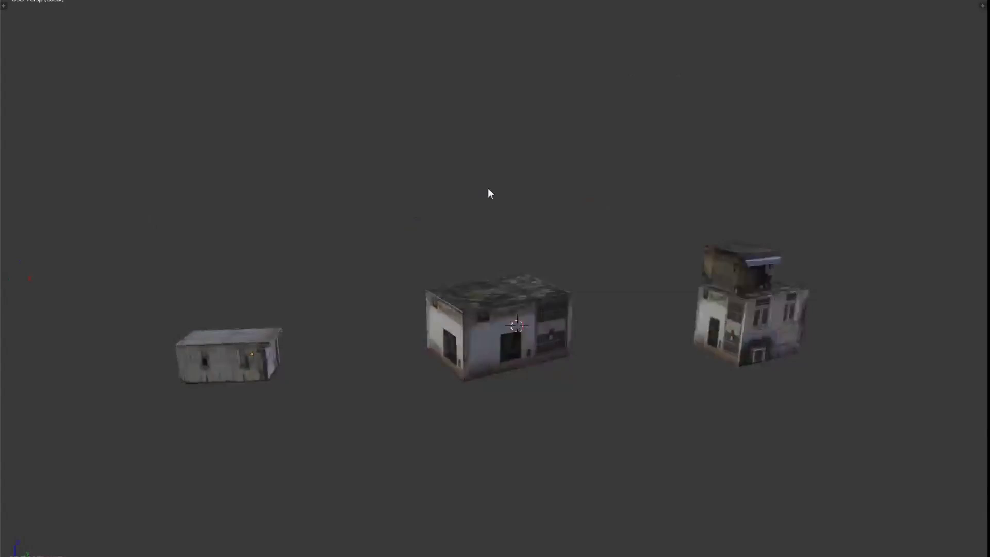
middle_drag(502, 233, 560, 246)
key(shift+z)
middle_drag(363, 313, 327, 336)
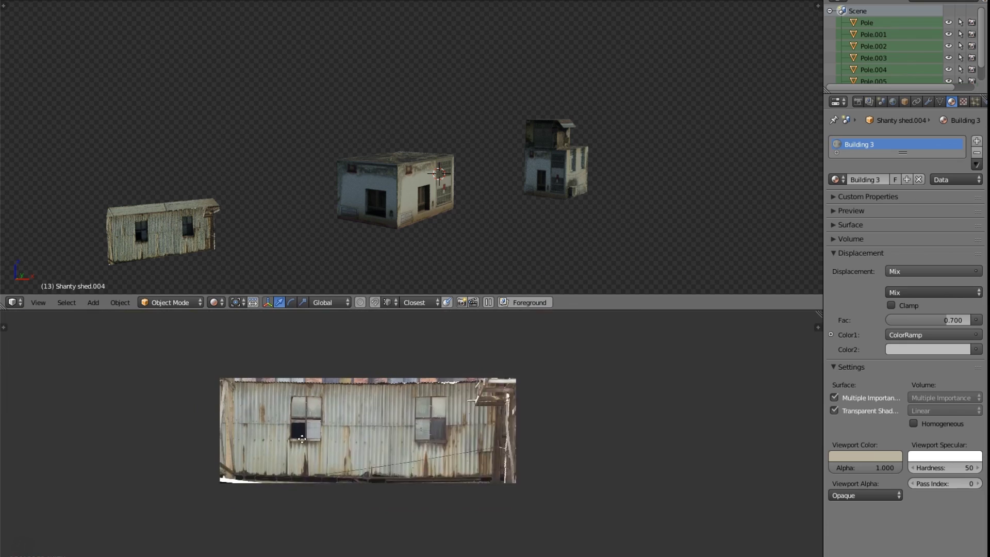
scroll(328, 446, up, 3)
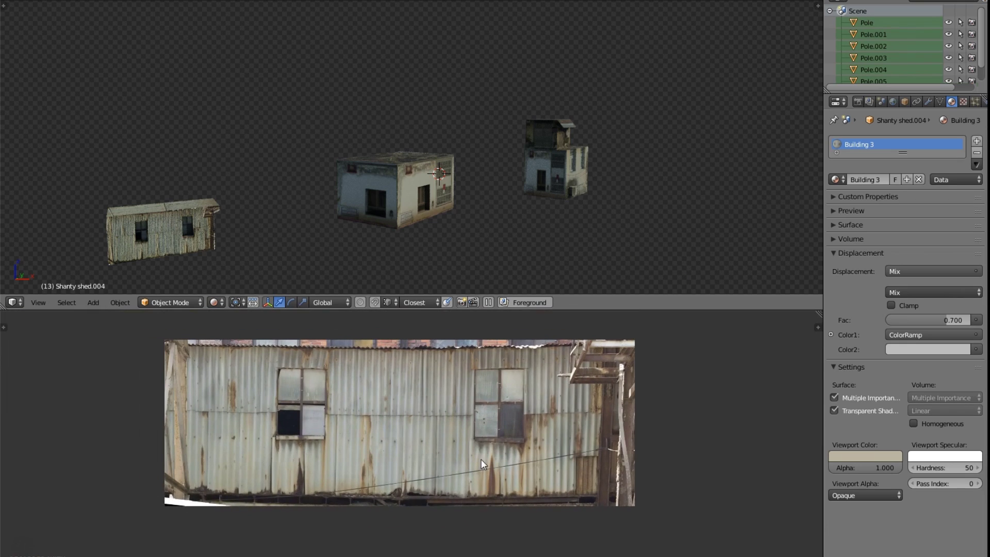
key(KP_Decimal)
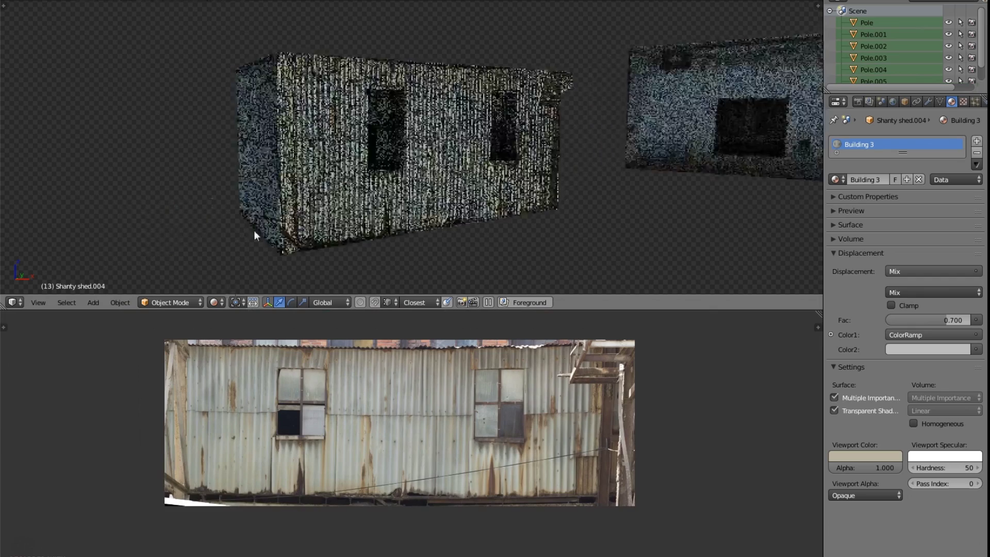
Step: Inspect the corrugated shed's full UV layout over its source photo, plus its roof and remaining walls
key(Tab)
key(a)
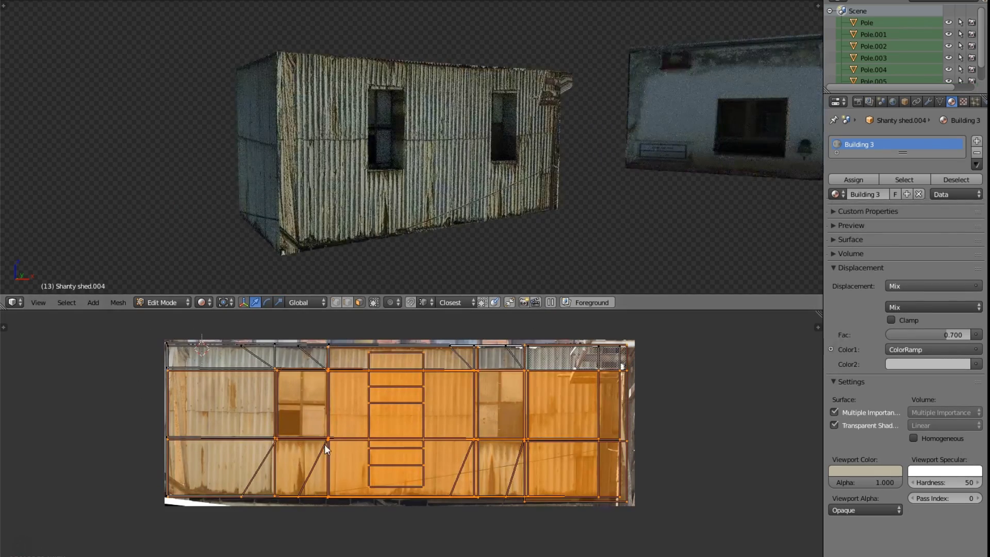
middle_drag(239, 129, 431, 206)
middle_drag(347, 141, 371, 193)
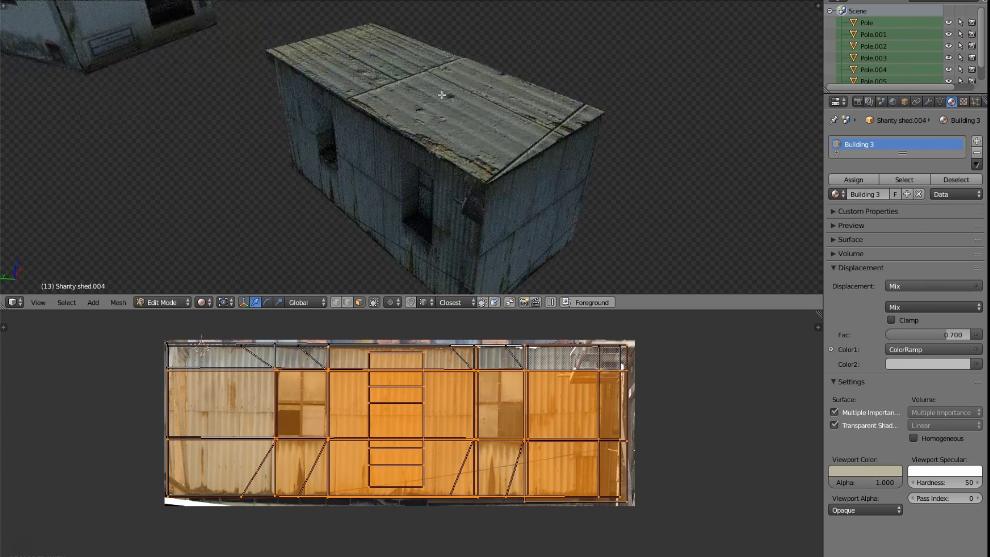
middle_drag(410, 119, 373, 179)
middle_drag(318, 76, 562, 77)
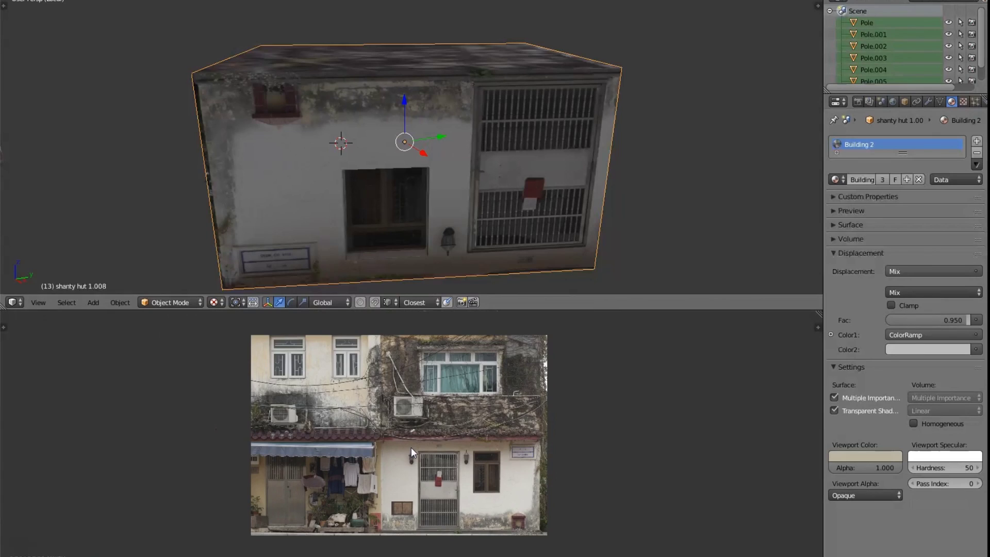
Step: Inspect the single-storey white hut's UV layout over the house photo and compare its gated facade with the image
key(Tab)
key(a)
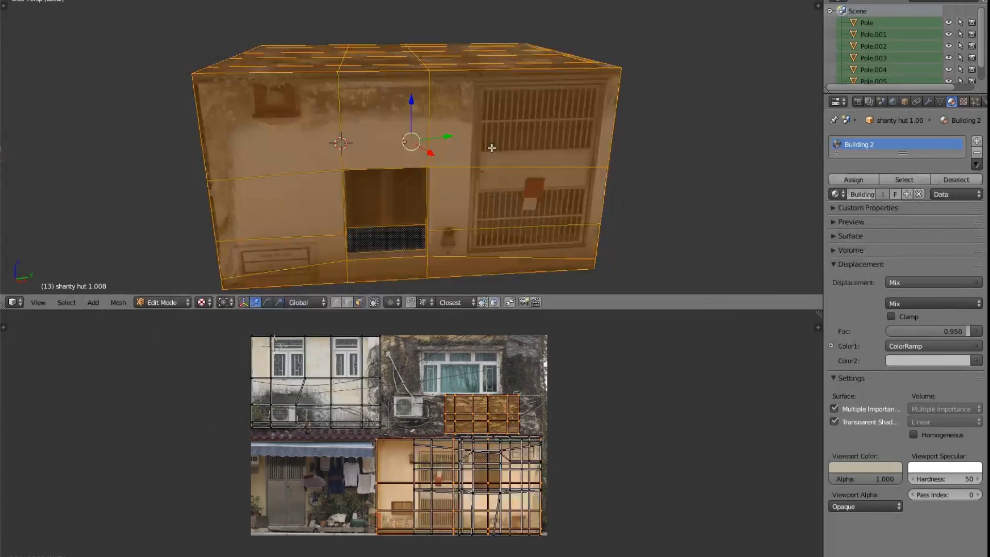
middle_drag(451, 155, 478, 168)
shift+middle_drag(478, 168, 453, 131)
key(a)
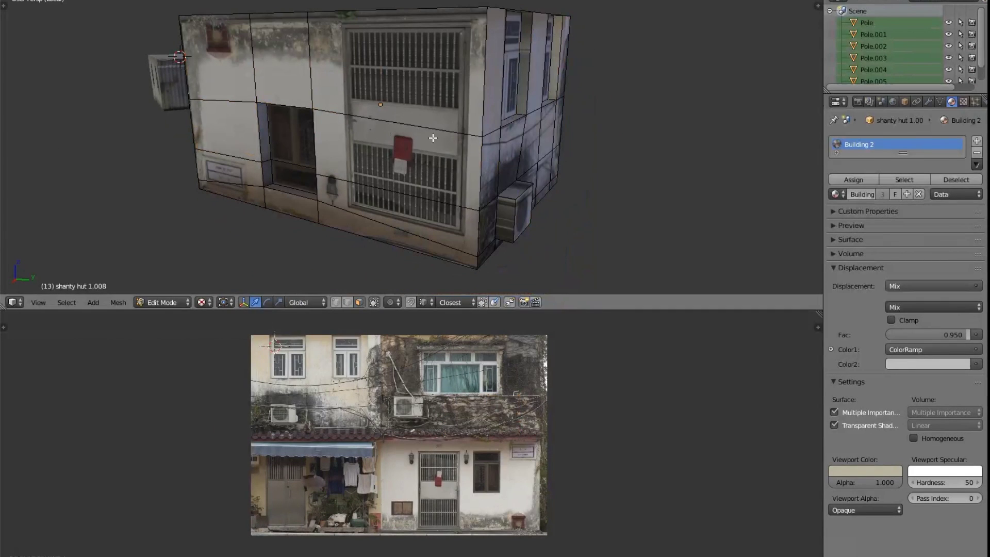
scroll(403, 436, up, 2)
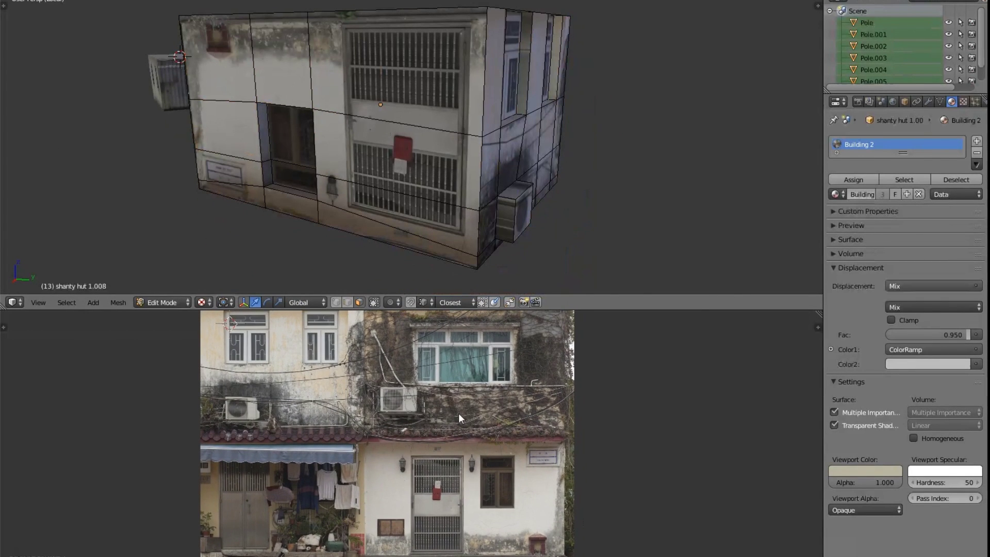
scroll(382, 119, down, 2)
middle_drag(381, 119, 418, 126)
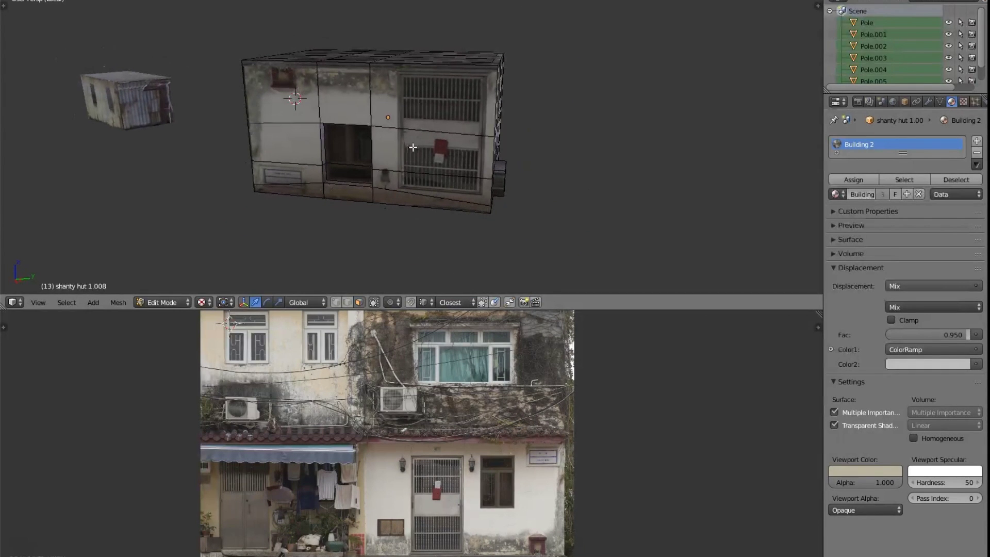
Step: Examine the hut's yellowish window wall with its air conditioner against the matching area of the source photo
middle_drag(481, 103, 366, 88)
scroll(366, 88, up, 2)
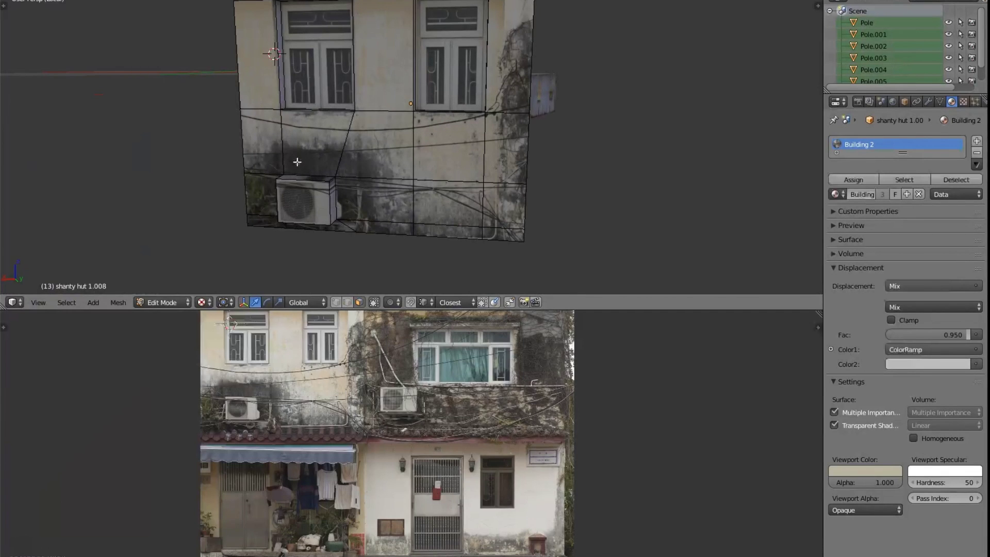
middle_drag(281, 395, 349, 435)
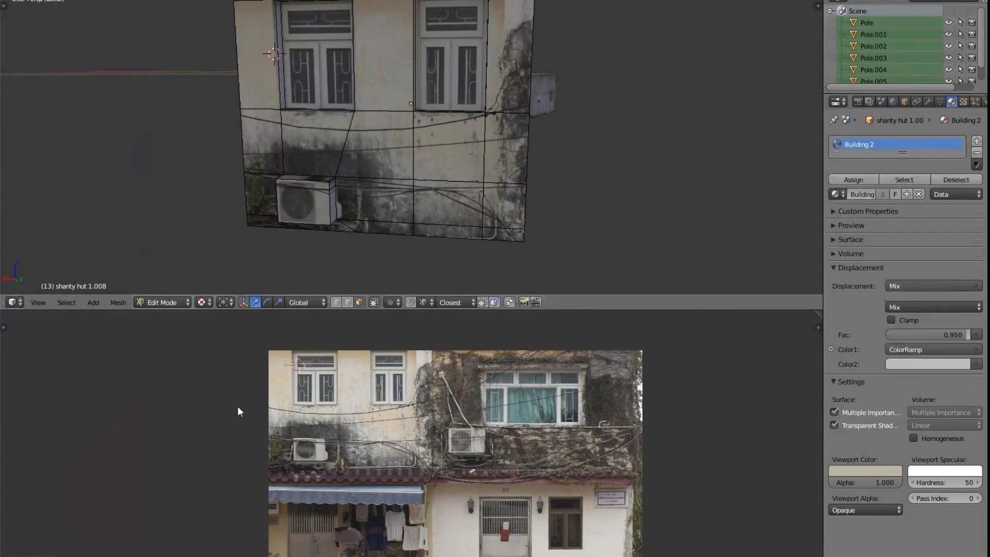
scroll(375, 392, up, 2)
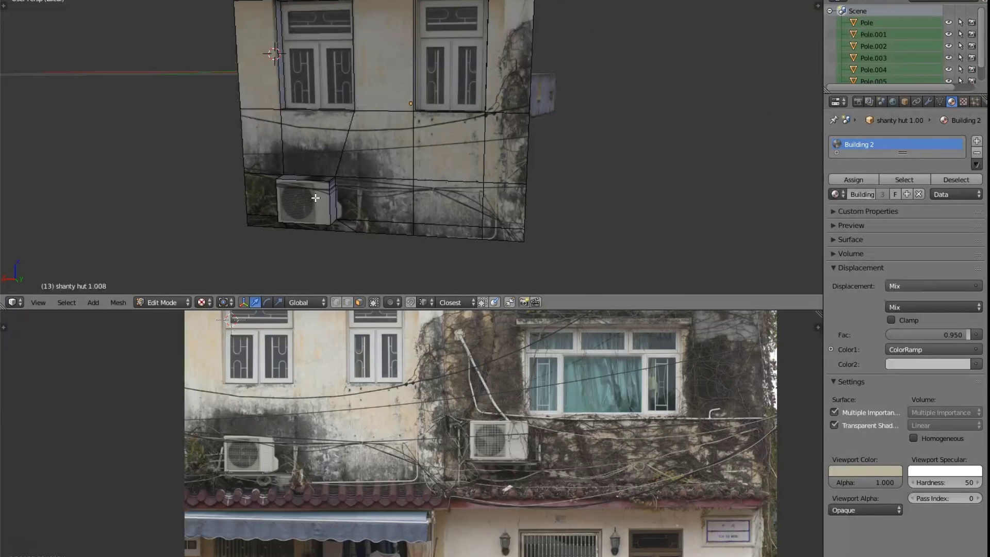
middle_drag(443, 165, 464, 155)
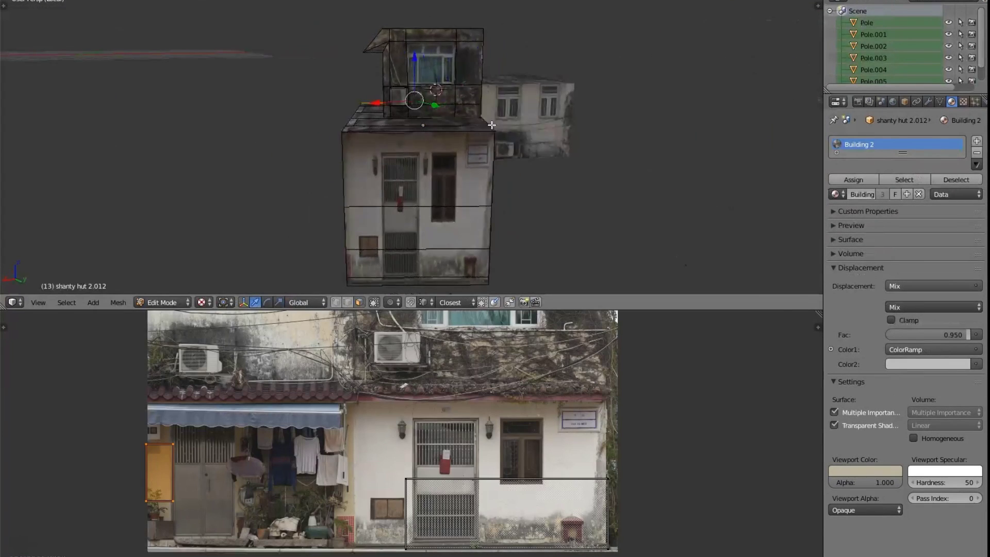
Step: Examine the two-storey hut's walls and its upper-storey awning facade beside the matching shopfront in the photo
middle_drag(491, 125, 401, 169)
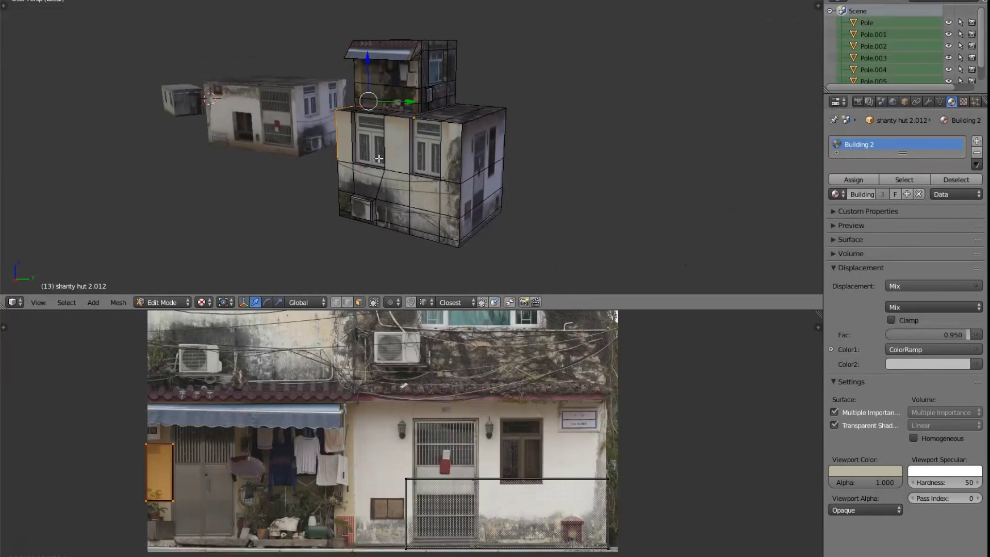
middle_drag(292, 122, 393, 194)
scroll(401, 198, up, 4)
key(a)
middle_drag(415, 148, 413, 97)
right_click(413, 98)
key(a)
middle_drag(295, 473, 335, 450)
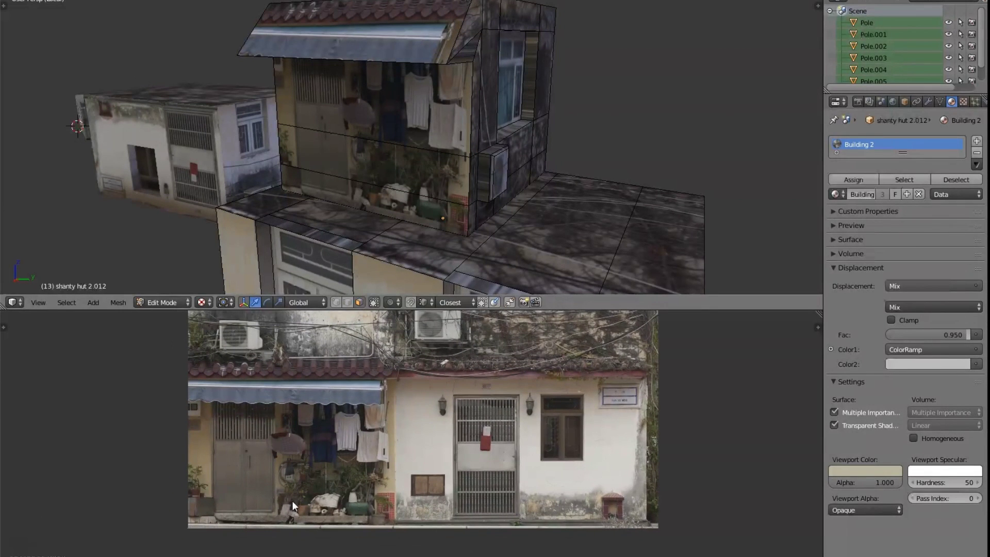
right_click(419, 133)
key(a)
Step: Try to move the selected upper-storey geometry of the two-storey hut along X
middle_drag(381, 42, 426, 84)
right_click(392, 89)
key(g)
key(x)
right_click(435, 93)
key(a)
Step: Inspect the whole two-storey hut's UV layout over the house photo and the side profile of its awning
scroll(445, 173, down, 4)
middle_drag(446, 174, 468, 154)
middle_drag(458, 121, 485, 137)
key(a)
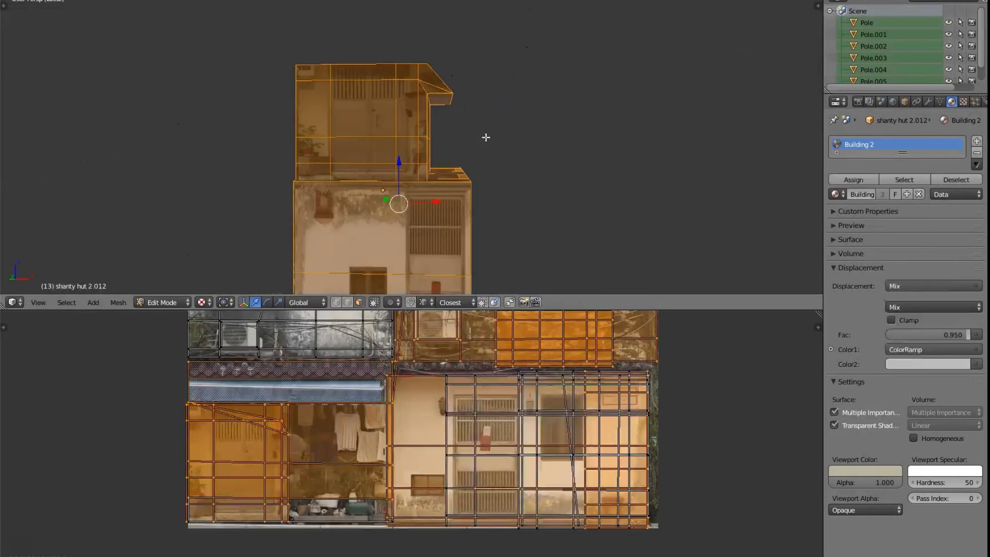
key(a)
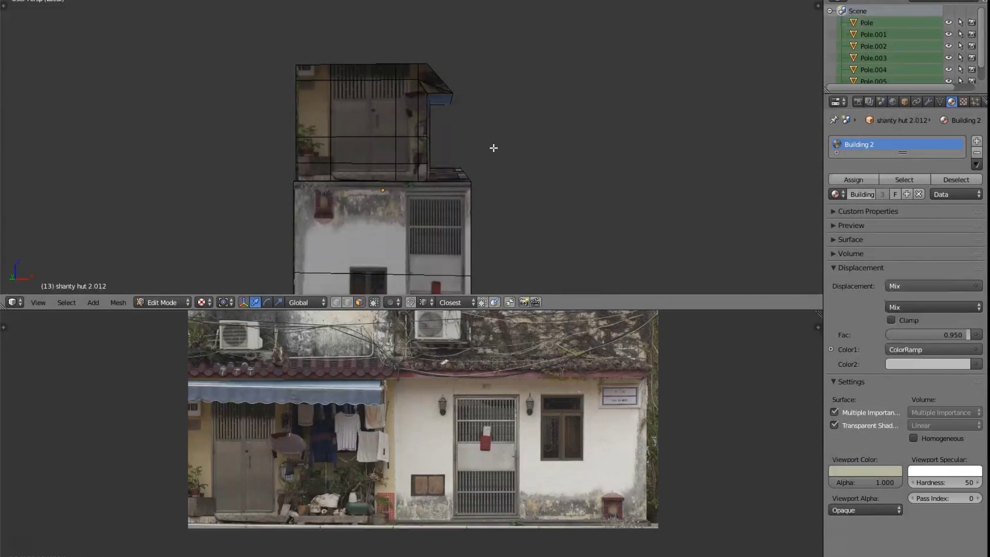
Step: Leave mesh editing and view the photo-textured buildings together, briefly with the 3D view maximized
scroll(436, 160, down, 3)
middle_drag(365, 163, 739, 169)
scroll(430, 167, down, 2)
scroll(317, 176, up, 2)
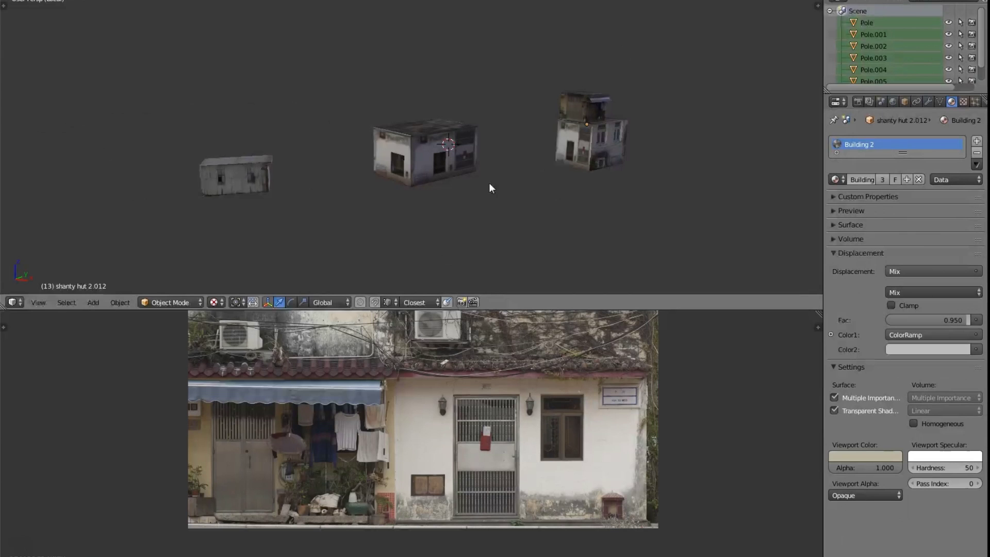
key(shift+space)
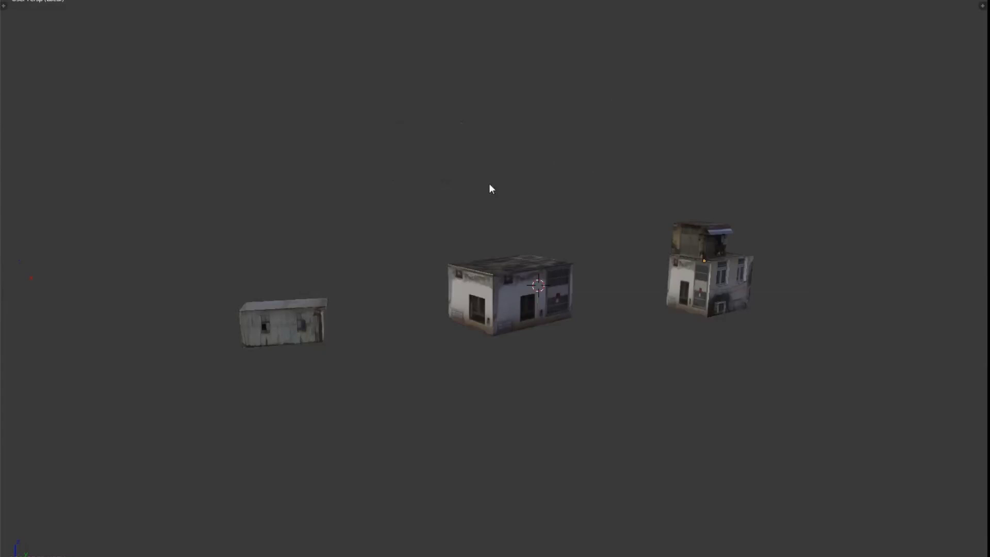
key(shift+space)
scroll(367, 227, down, 2)
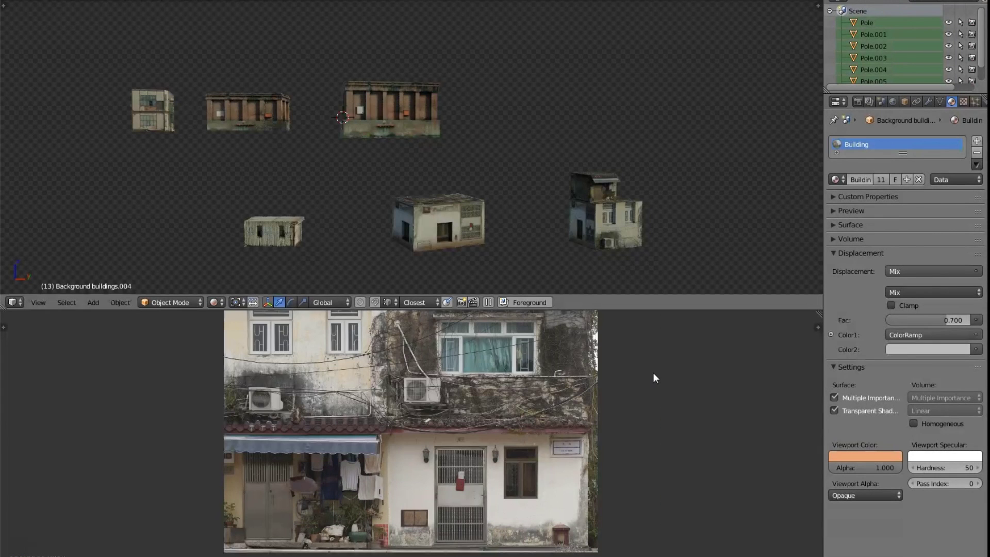